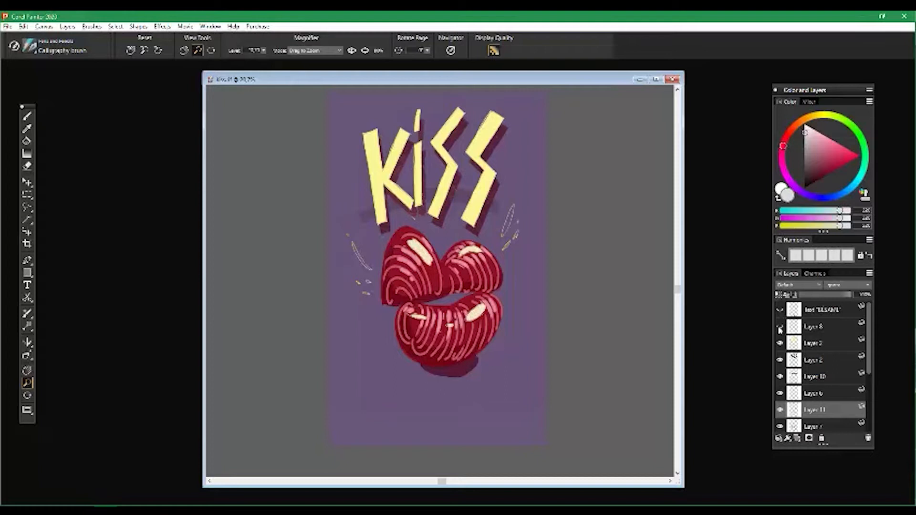
Hide Layer 8 with the accent marks and toggle the yellow lettering layer to compare the artwork, leaving it hidden
click(779, 328)
click(780, 344)
click(780, 344)
click(780, 344)
click(779, 344)
click(779, 344)
click(780, 344)
click(780, 344)
Toggle the dark red letter-shadow layer and Layer 10 to see what each contributes, leaving both hidden
click(780, 360)
click(780, 360)
scroll(780, 361, down, 1)
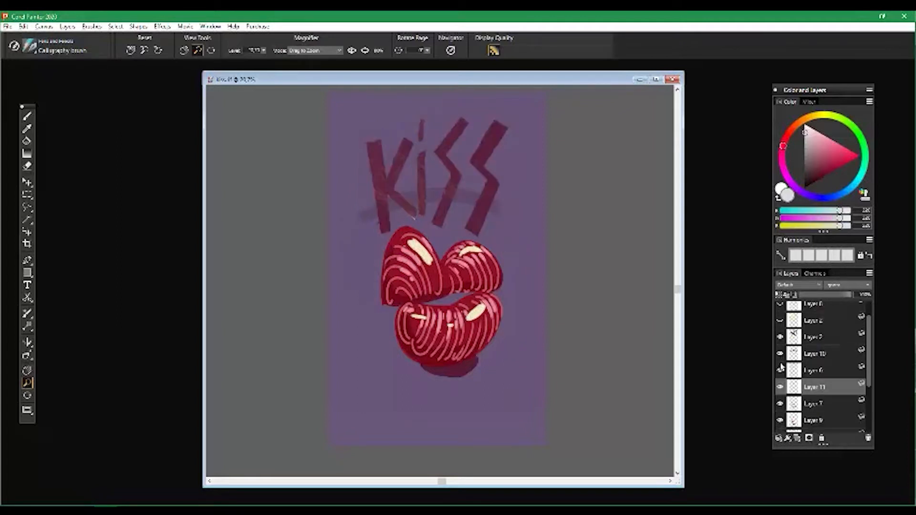
click(781, 337)
click(780, 355)
click(780, 354)
click(780, 354)
click(780, 355)
click(781, 354)
Check the contents of Layer 6 and the lip-highlight Layer 11 by toggling their visibility, leaving both hidden
click(780, 371)
click(780, 371)
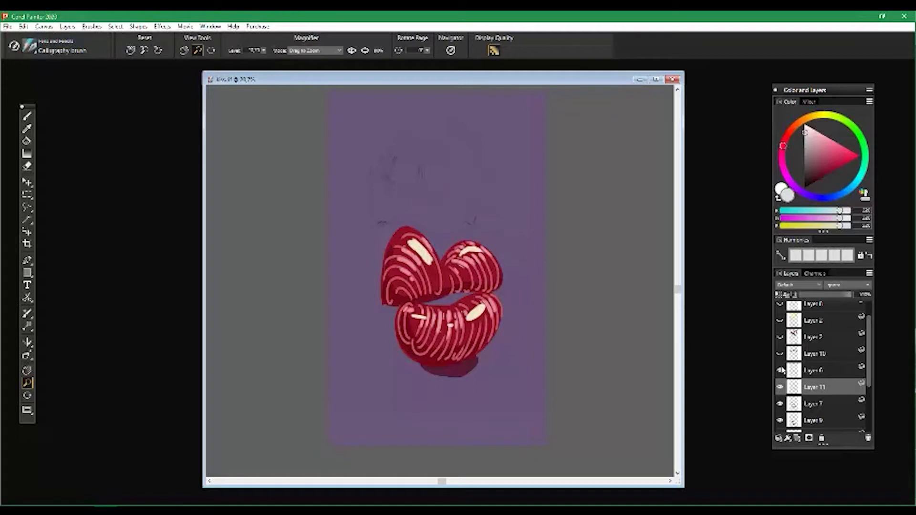
click(780, 372)
click(780, 372)
click(781, 372)
click(781, 388)
click(781, 387)
click(780, 387)
Toggle the lip-stripe Layer 7 and the shading Layer 9 to compare the lips, leaving both hidden
click(780, 405)
click(781, 404)
scroll(806, 365, down, 3)
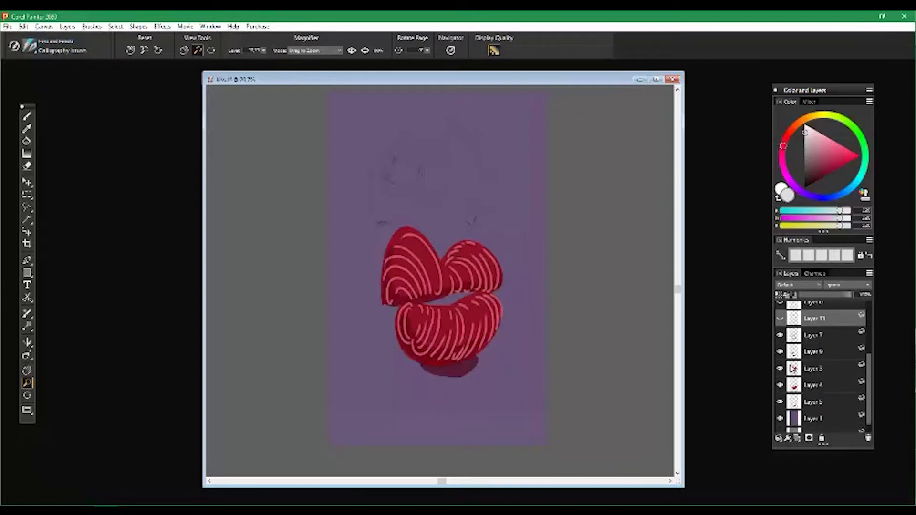
click(780, 336)
click(781, 353)
click(780, 353)
click(781, 353)
click(781, 353)
click(781, 353)
Inspect the flat red lip layers and the upper lip's composite method, hiding Layer 3 and Layer 4
click(780, 370)
click(780, 369)
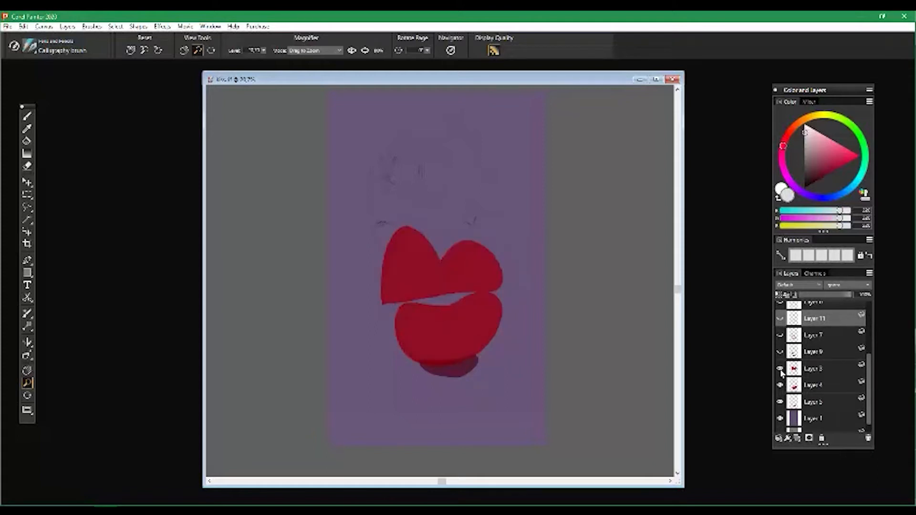
click(781, 386)
click(781, 387)
scroll(781, 389, down, 1)
click(813, 358)
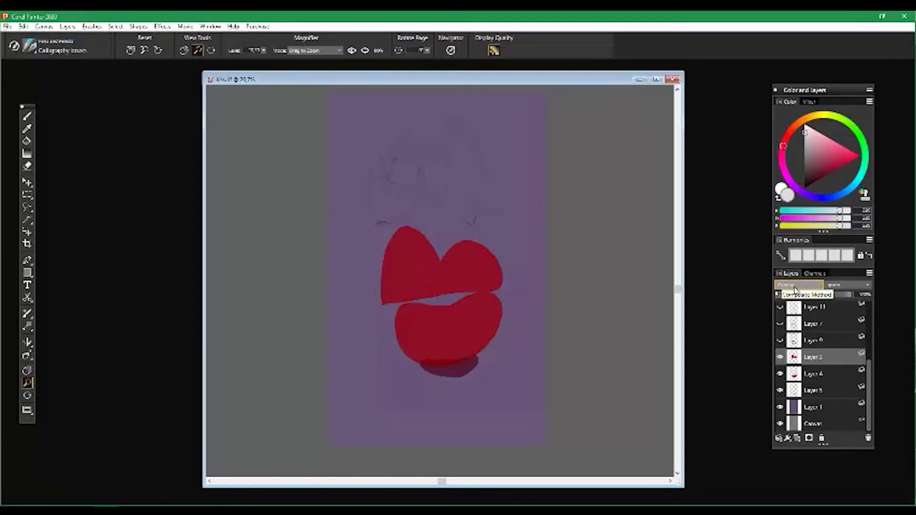
click(781, 358)
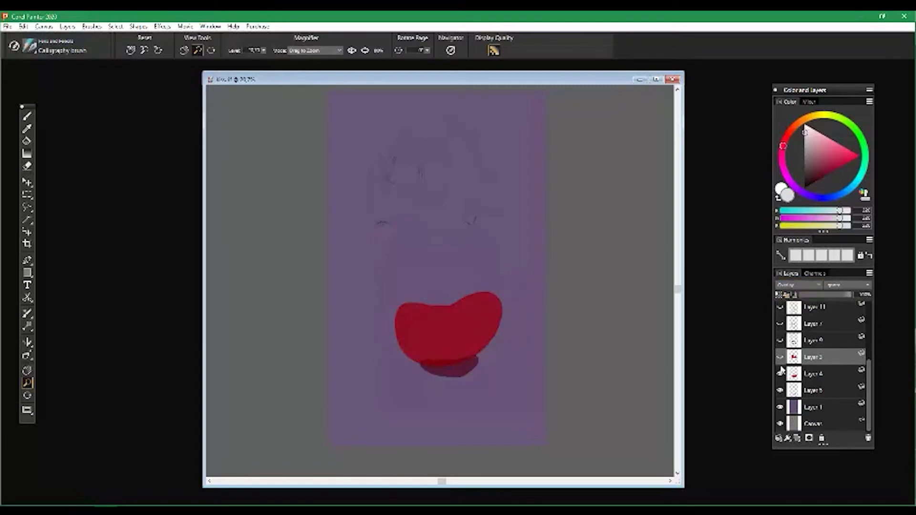
click(780, 374)
Toggle the shadow under the lips on Layer 5 and the purple background on Layer 1, leaving both hidden
click(782, 392)
click(781, 392)
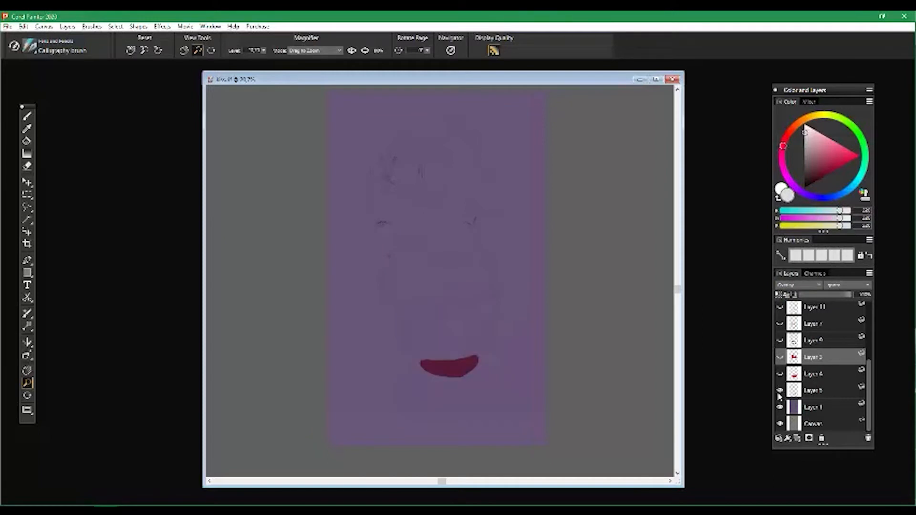
click(780, 391)
click(780, 408)
click(780, 408)
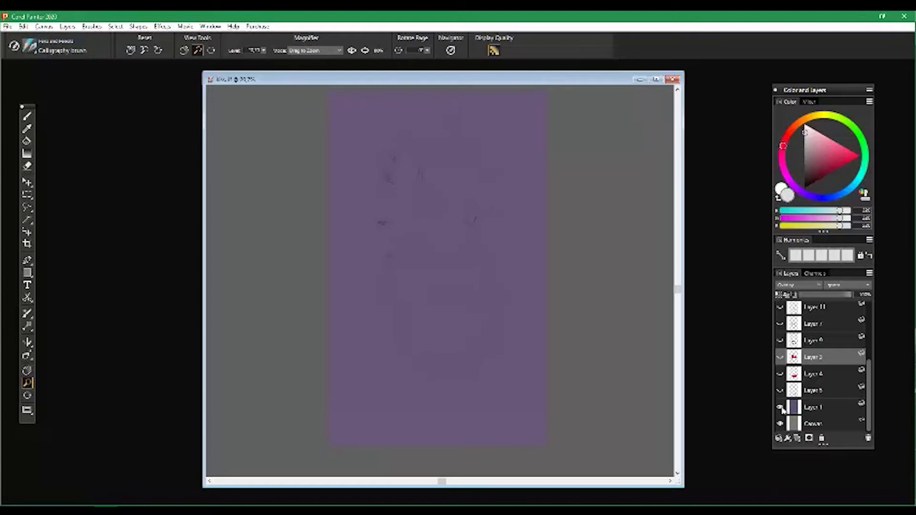
click(781, 408)
Examine the faint pencil marks on the gray canvas at different zoom levels
click(447, 264)
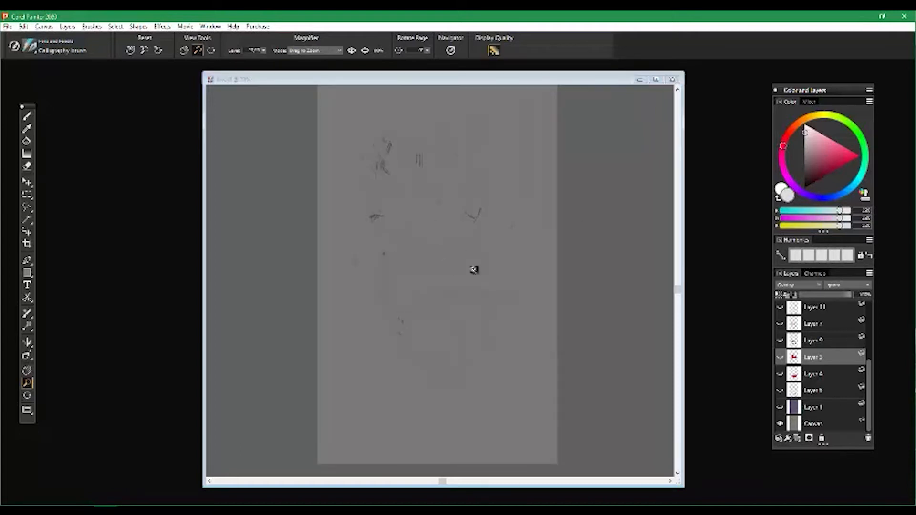
click(432, 157)
scroll(417, 138, up, 1)
scroll(418, 138, down, 2)
drag(415, 167, 396, 339)
mouse_move(422, 286)
mouse_down()
mouse_move(428, 243)
mouse_move(437, 287)
mouse_up()
drag(485, 324, 479, 58)
drag(466, 196, 461, 120)
drag(566, 158, 582, 116)
drag(511, 231, 460, 260)
scroll(460, 260, up, 1)
scroll(461, 259, down, 4)
scroll(461, 260, down, 1)
drag(456, 211, 448, 280)
scroll(457, 290, down, 2)
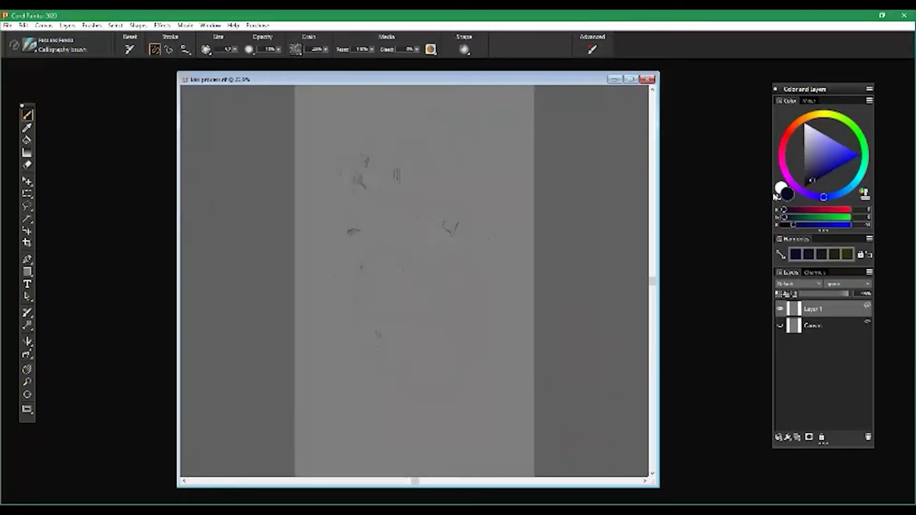
Choose a near-black gray colour and add a new layer above Layer 1 in the process document
drag(812, 179, 804, 180)
click(798, 438)
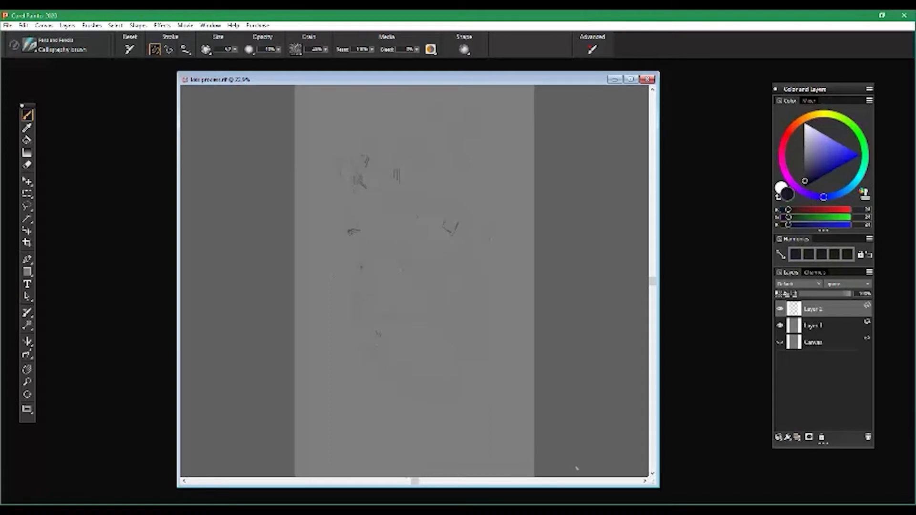
drag(242, 275, 264, 298)
Sketch the block outline of the letter K over the faint marks with the Calligraphy brush
click(28, 383)
click(364, 241)
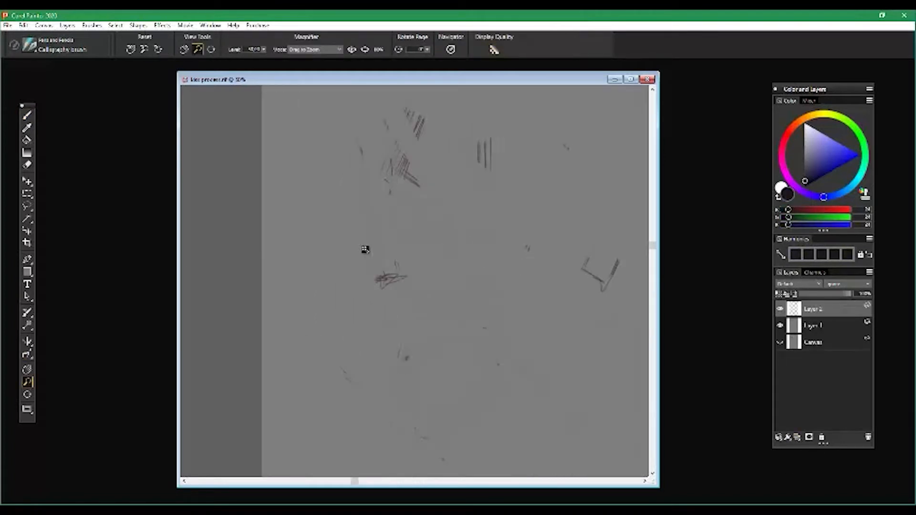
drag(364, 245, 323, 358)
drag(400, 358, 397, 344)
click(27, 118)
mouse_move(312, 111)
mouse_down()
mouse_move(321, 147)
mouse_move(291, 158)
mouse_up()
mouse_move(301, 241)
mouse_down()
mouse_move(324, 379)
mouse_move(352, 376)
mouse_up()
drag(339, 287, 345, 371)
drag(391, 336, 411, 323)
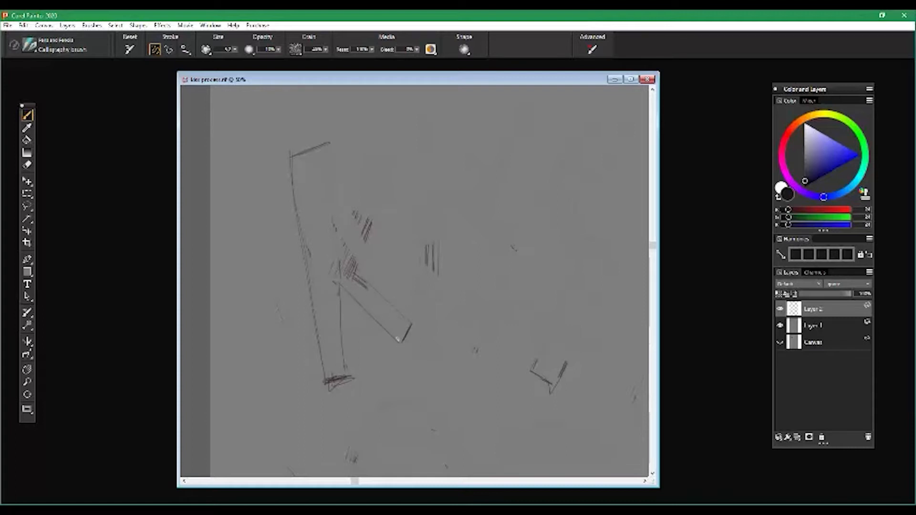
mouse_move(328, 143)
mouse_down()
mouse_move(360, 180)
mouse_move(401, 161)
mouse_move(380, 137)
mouse_move(398, 165)
mouse_move(354, 273)
mouse_up()
drag(311, 332, 299, 363)
Sketch the block letter i beside the K, with a narrow stem and a separate rectangular dot
mouse_move(406, 221)
mouse_down()
mouse_move(426, 205)
mouse_move(421, 178)
mouse_move(421, 319)
mouse_up()
drag(419, 179, 421, 349)
drag(442, 166, 439, 331)
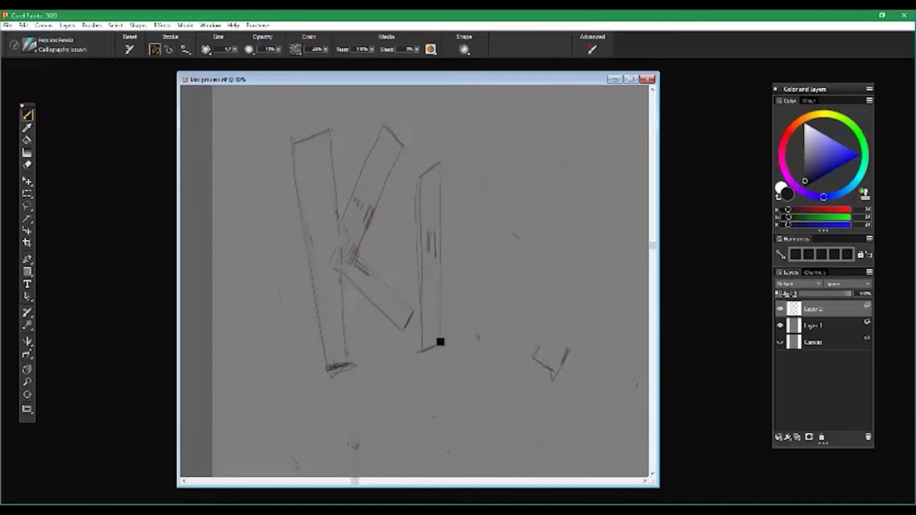
drag(396, 203, 406, 291)
mouse_move(445, 181)
mouse_down()
mouse_move(443, 223)
mouse_move(431, 233)
mouse_up()
drag(405, 279, 374, 217)
Sketch the first angular block letter S next to the i
drag(433, 202, 475, 255)
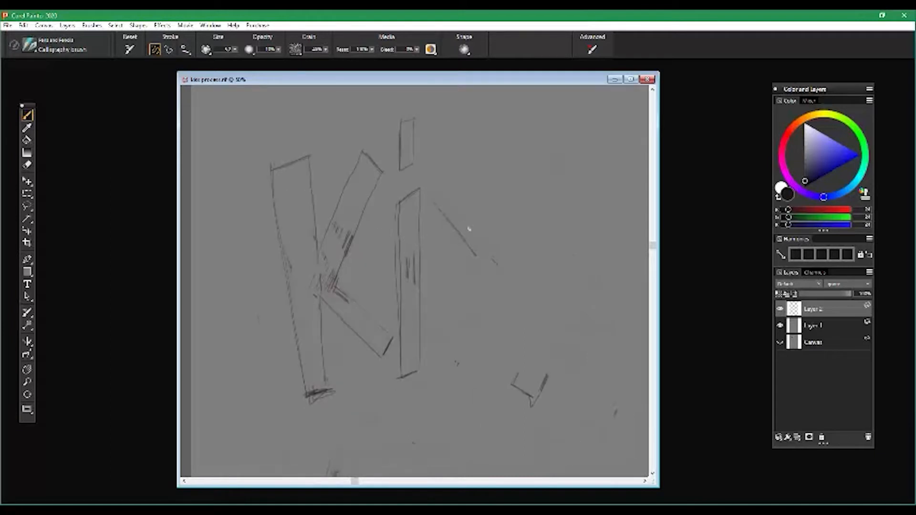
drag(418, 245, 411, 290)
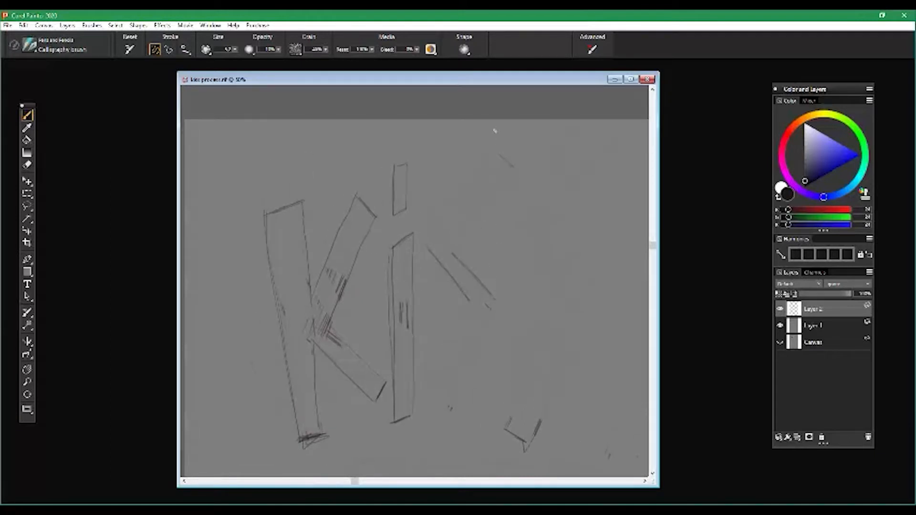
drag(476, 182, 429, 238)
drag(516, 169, 455, 245)
mouse_move(466, 304)
mouse_down()
mouse_move(469, 247)
mouse_move(434, 325)
mouse_move(449, 359)
mouse_up()
drag(499, 243, 490, 267)
drag(462, 322, 428, 417)
Sketch the second angular block letter S and touch up the outline of the i's dot
mouse_move(495, 250)
mouse_down()
mouse_move(555, 143)
mouse_move(508, 217)
mouse_move(590, 166)
mouse_up()
drag(556, 394, 544, 378)
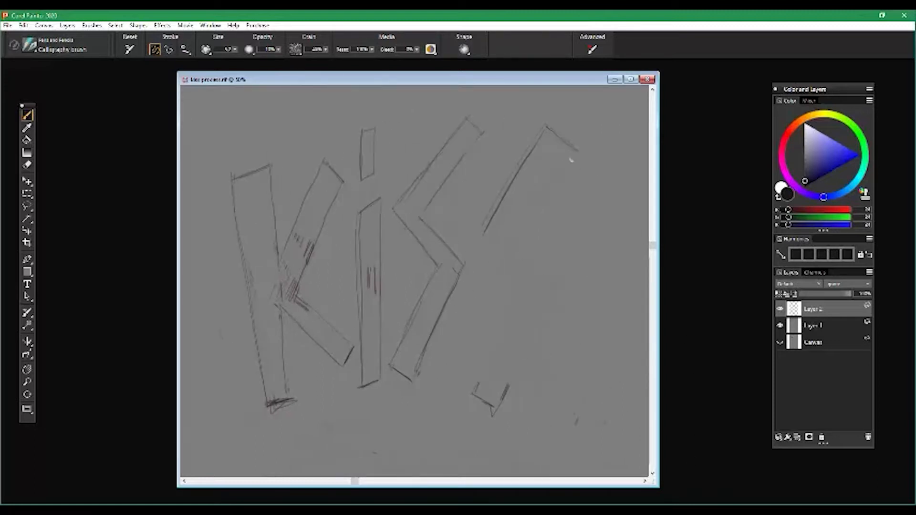
drag(514, 233, 568, 151)
mouse_move(513, 235)
mouse_down()
mouse_move(548, 280)
mouse_move(525, 277)
mouse_move(526, 341)
mouse_move(501, 400)
mouse_up()
mouse_move(524, 276)
mouse_down()
mouse_move(474, 394)
mouse_move(497, 405)
mouse_up()
drag(399, 412, 443, 353)
drag(348, 201, 350, 304)
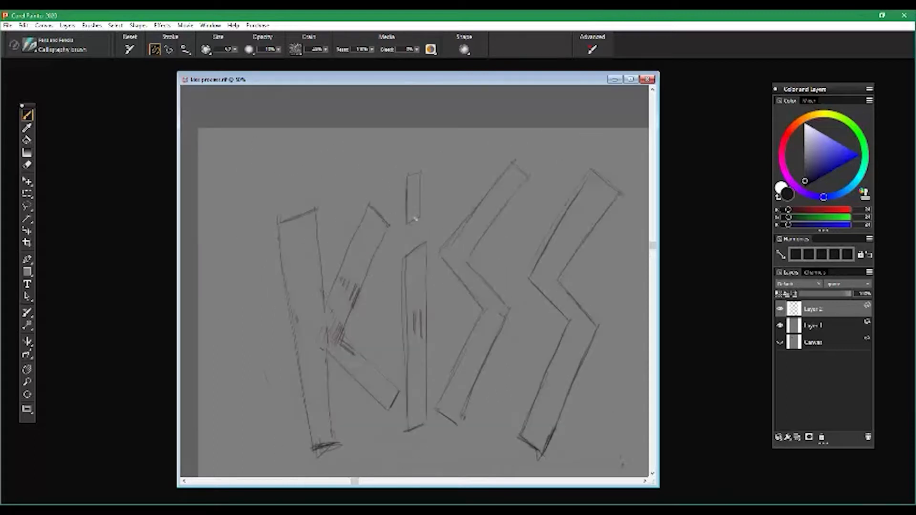
mouse_move(409, 176)
mouse_down()
mouse_move(422, 172)
mouse_move(408, 216)
mouse_up()
Sketch the two-lobed upper lip outline below the lettering, with an oval highlight on the right lobe
drag(405, 391, 410, 187)
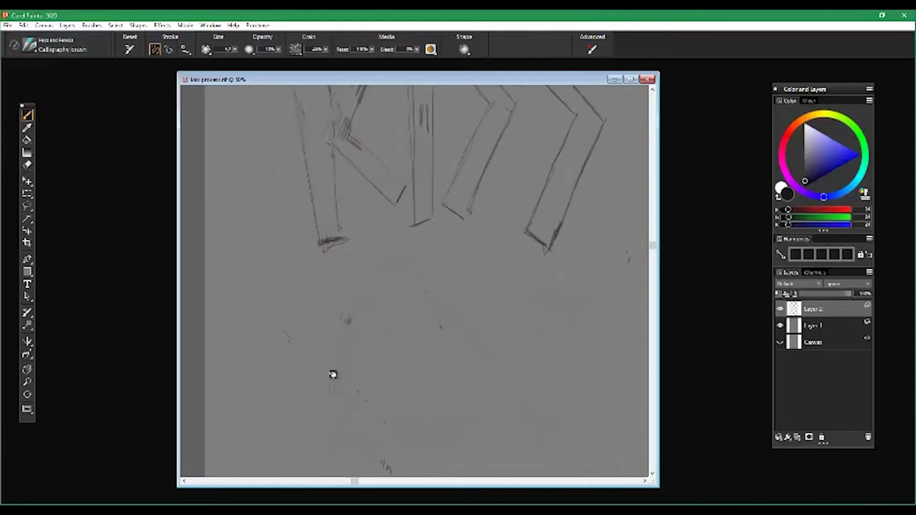
drag(321, 374, 262, 278)
mouse_move(405, 235)
mouse_down()
mouse_move(309, 178)
mouse_move(264, 341)
mouse_up()
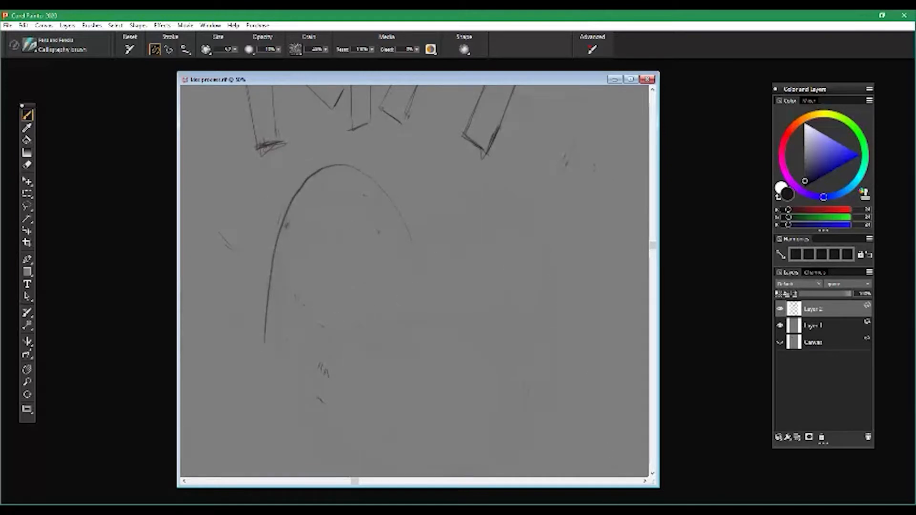
mouse_move(530, 323)
mouse_down()
mouse_move(552, 286)
mouse_move(423, 268)
mouse_up()
drag(442, 198, 408, 244)
drag(472, 216, 481, 213)
drag(343, 322, 340, 286)
drag(262, 290, 271, 316)
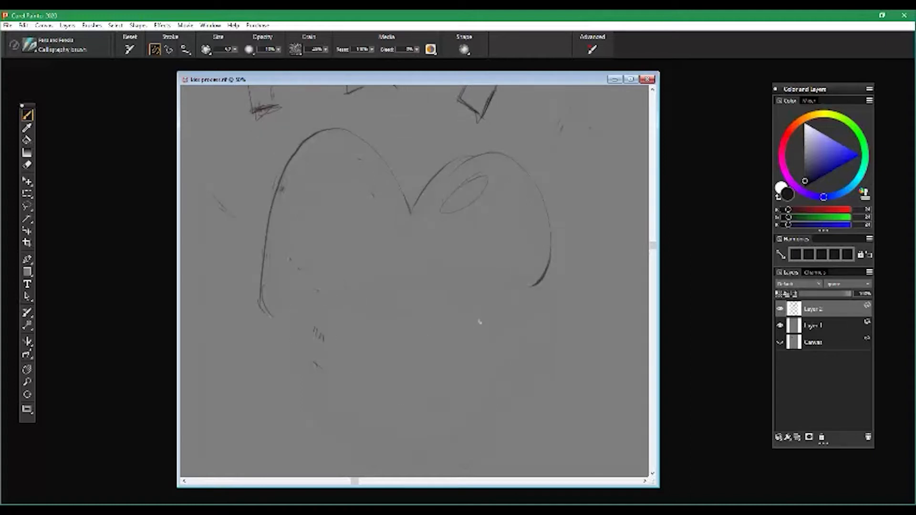
mouse_move(530, 287)
mouse_down()
mouse_move(344, 296)
mouse_move(273, 314)
mouse_up()
Sketch the rounded lower lip outline beneath the upper lip, with an oval highlight on its right side
drag(311, 297, 287, 241)
mouse_move(478, 229)
mouse_down()
mouse_move(290, 252)
mouse_move(274, 281)
mouse_move(396, 401)
mouse_move(473, 224)
mouse_move(509, 239)
mouse_up()
drag(371, 353, 395, 353)
drag(500, 250, 516, 265)
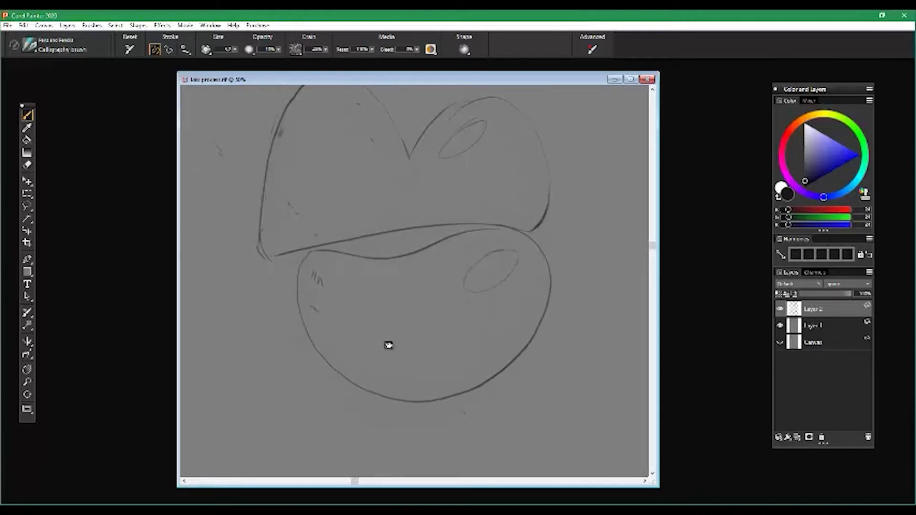
drag(395, 338, 420, 377)
Add highlight marks on the upper lip's left lobe and lower lip's left side, plus a shadow shape underneath
mouse_move(381, 144)
mouse_down()
mouse_move(393, 159)
mouse_move(381, 145)
mouse_up()
drag(386, 370, 368, 323)
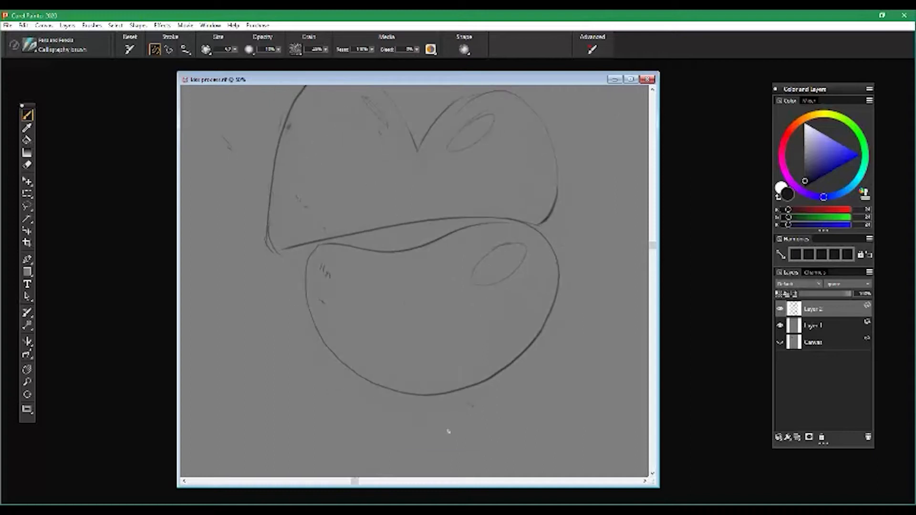
drag(357, 278, 362, 277)
drag(309, 330, 296, 271)
mouse_move(469, 323)
mouse_down()
mouse_move(485, 326)
mouse_move(375, 330)
mouse_up()
drag(395, 388, 344, 445)
drag(325, 342, 353, 404)
Sketch curved contour stripes across both lobes of the upper lip
drag(530, 162, 547, 259)
drag(552, 187, 563, 255)
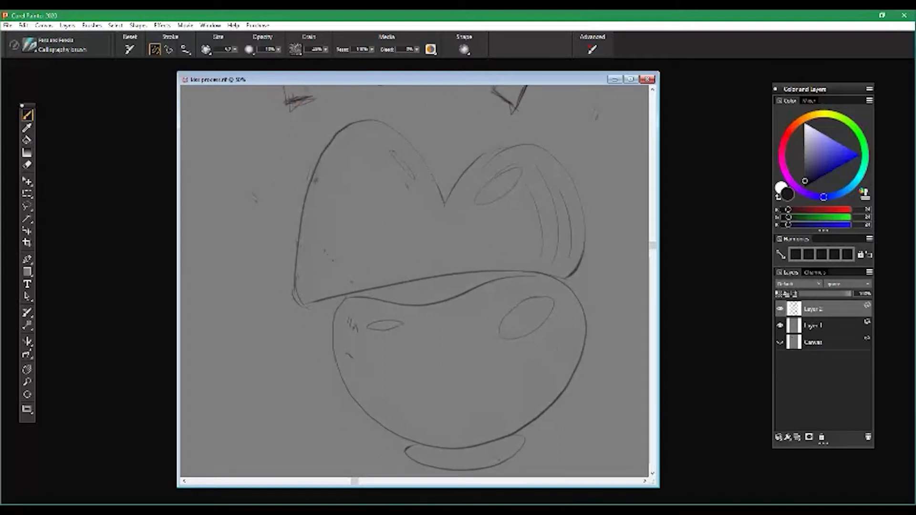
drag(437, 241, 460, 246)
drag(538, 205, 531, 258)
drag(523, 213, 520, 259)
drag(442, 242, 488, 243)
drag(530, 197, 527, 259)
drag(552, 208, 547, 250)
drag(427, 274, 448, 266)
drag(500, 214, 504, 258)
drag(399, 214, 471, 259)
mouse_move(395, 243)
mouse_down()
mouse_move(443, 237)
mouse_move(406, 253)
mouse_up()
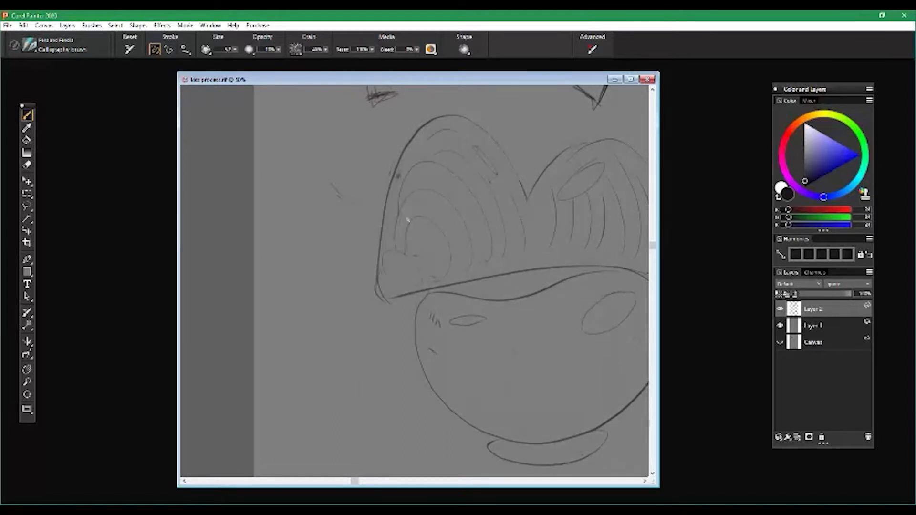
Sketch curved vertical contour stripes across the lower lip
drag(414, 295, 358, 264)
drag(473, 393, 481, 265)
drag(508, 385, 515, 251)
mouse_move(544, 377)
mouse_down()
mouse_move(557, 310)
mouse_move(540, 241)
mouse_up()
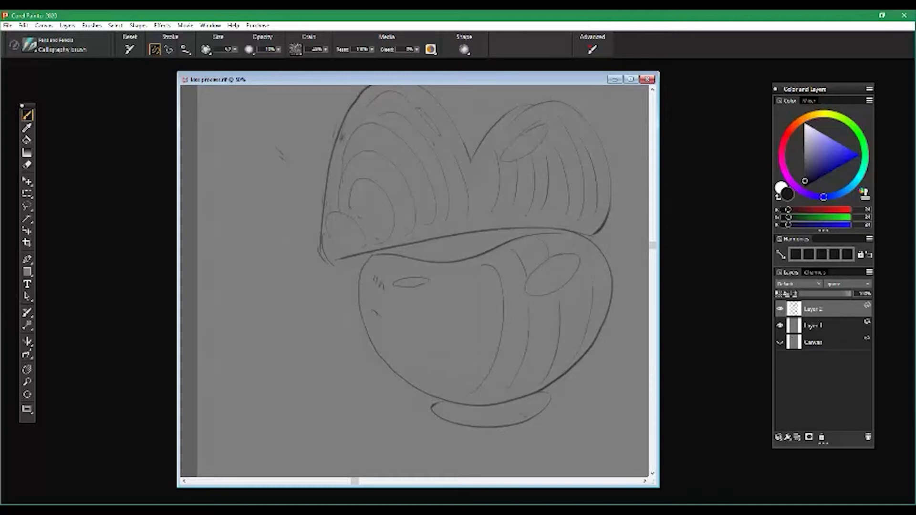
drag(323, 348, 342, 341)
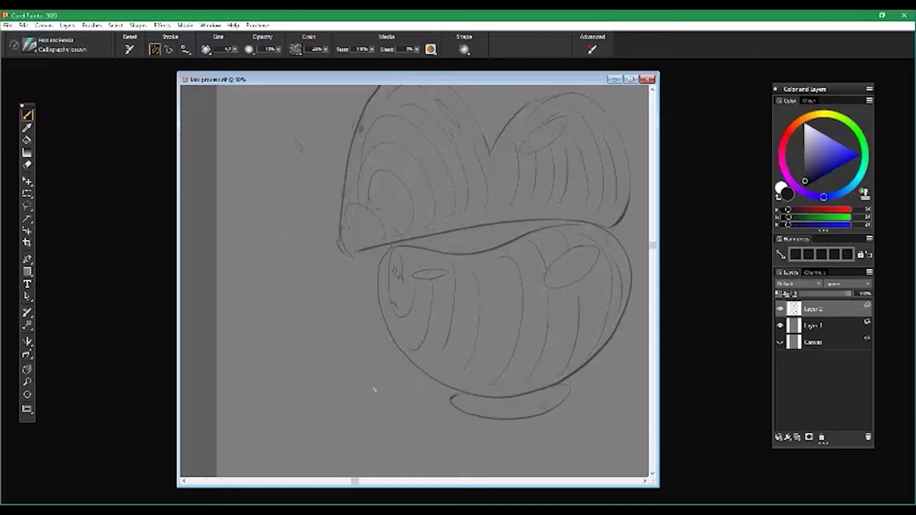
drag(391, 416, 330, 391)
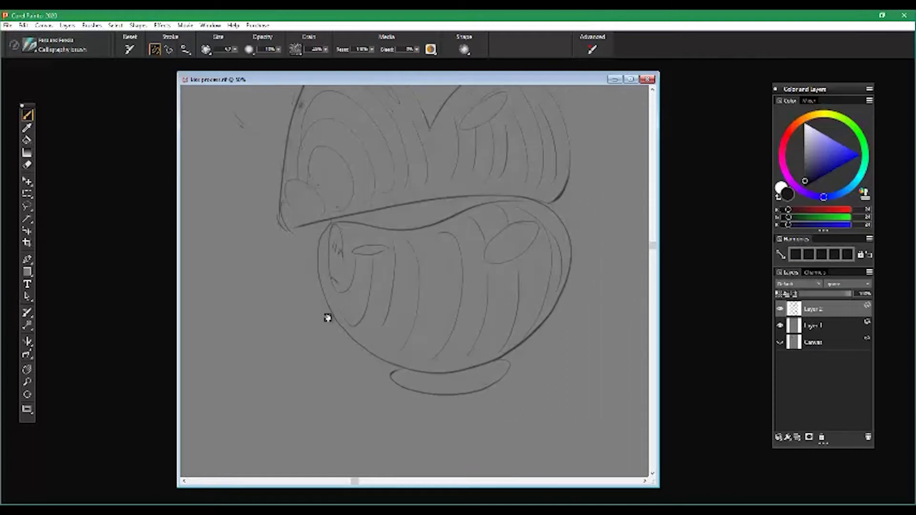
Hide the gray Layer 1 and review the complete line sketch on the transparent background
drag(327, 317, 350, 447)
drag(282, 157, 411, 289)
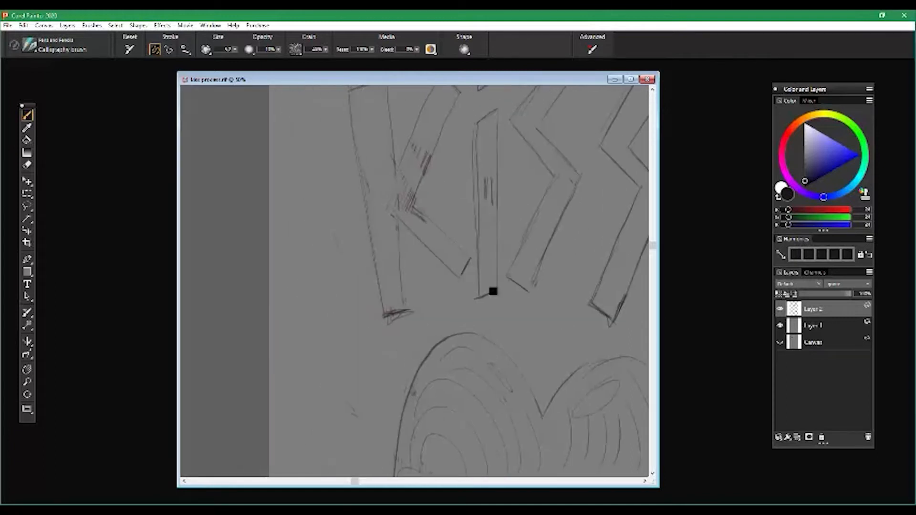
drag(501, 370, 481, 418)
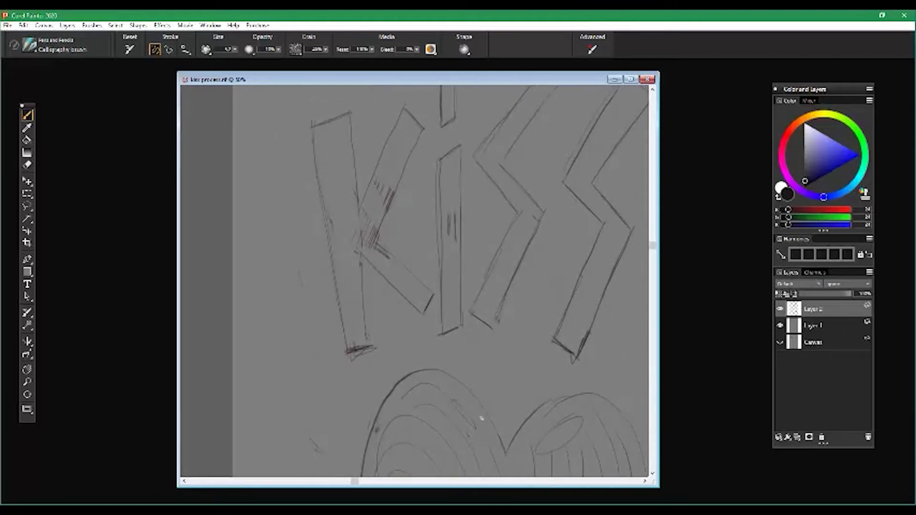
click(780, 326)
drag(555, 340, 458, 394)
mouse_move(380, 389)
mouse_down()
mouse_move(456, 305)
mouse_move(453, 152)
mouse_up()
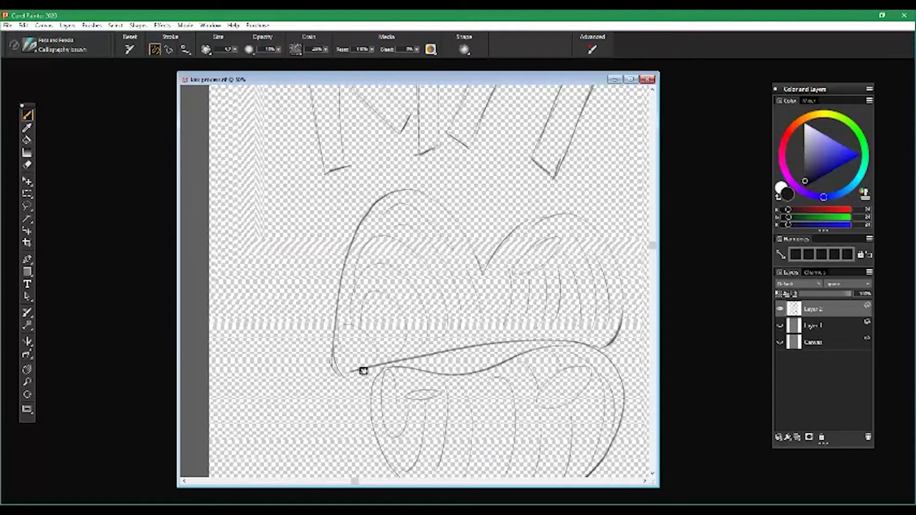
drag(364, 371, 340, 358)
click(27, 382)
alt+click(319, 317)
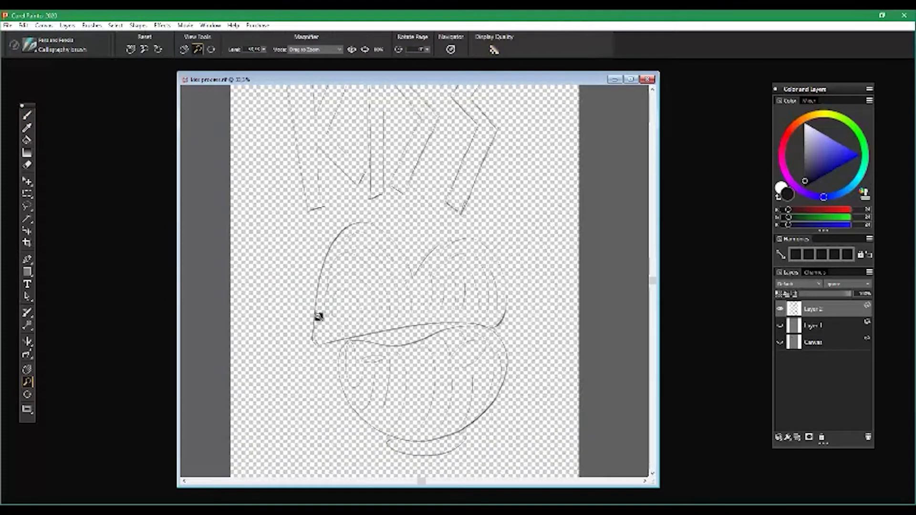
alt+click(319, 316)
Add a new layer, place it below the sketch layer, and choose a dark muted purple colour
click(797, 437)
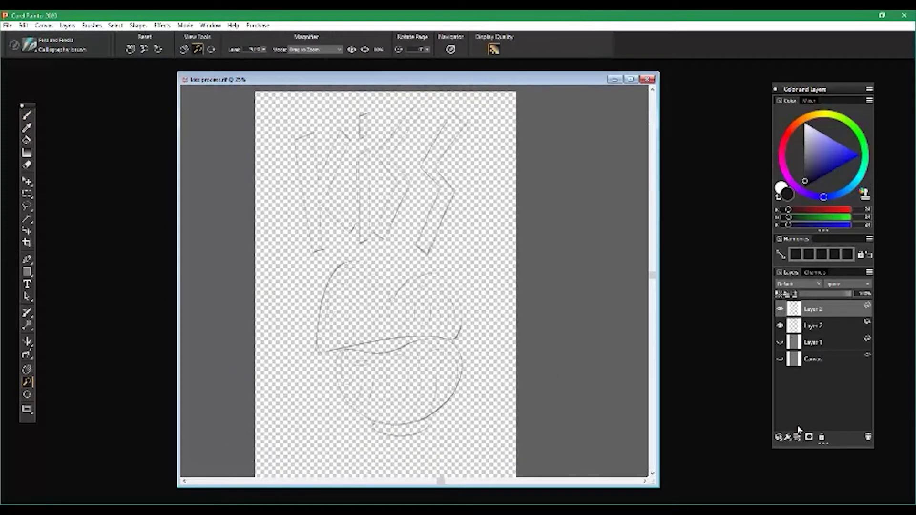
click(813, 326)
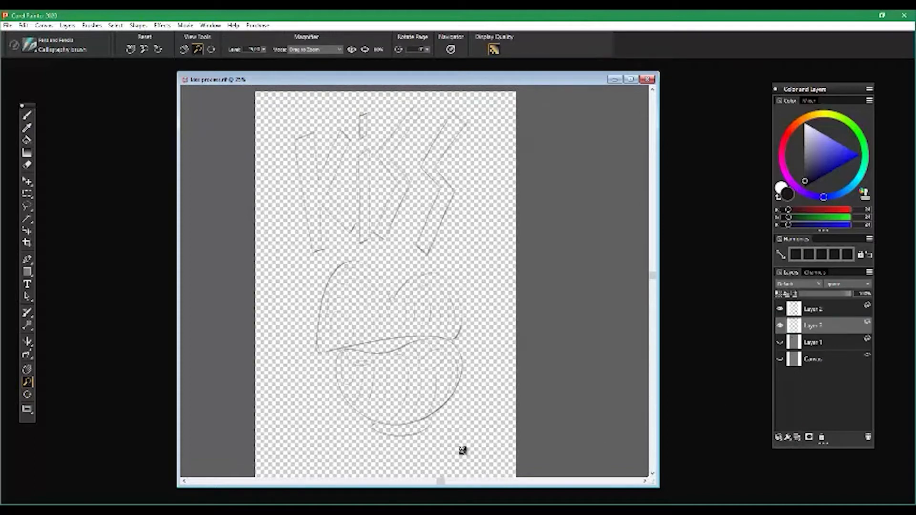
mouse_move(814, 161)
mouse_down()
mouse_move(806, 152)
mouse_move(785, 168)
mouse_move(797, 188)
mouse_up()
click(805, 161)
drag(812, 157, 815, 167)
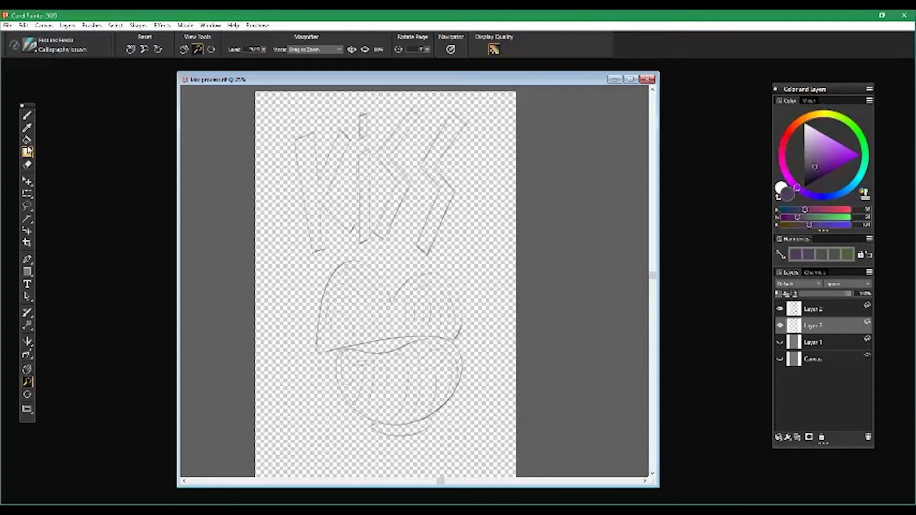
Fill the layer beneath the sketch with dark purple, refining the fill to a more muted, slightly redder shade
click(26, 139)
click(325, 292)
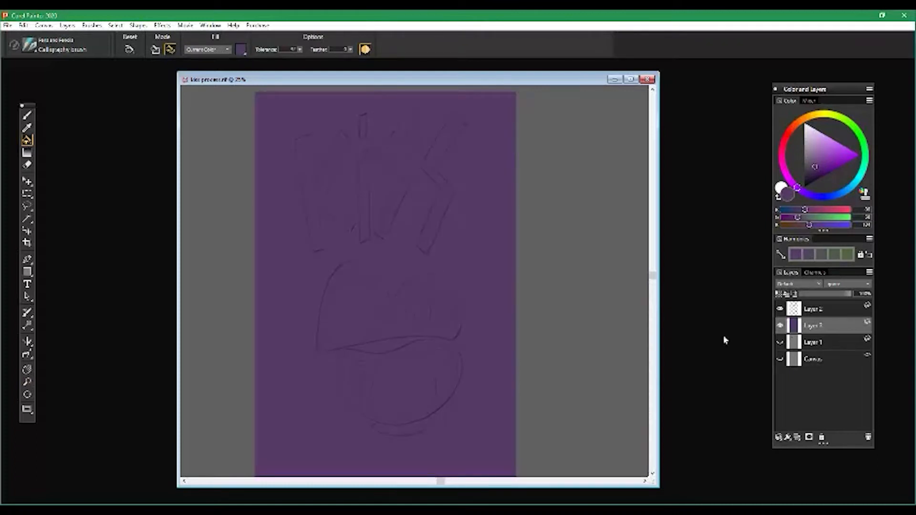
drag(813, 167, 809, 167)
click(512, 262)
click(386, 303)
drag(796, 187, 792, 183)
click(811, 167)
click(471, 229)
drag(285, 343, 335, 331)
click(780, 342)
click(781, 342)
Add a new layer above the sketch layer and choose a pale yellow-green colour
click(814, 311)
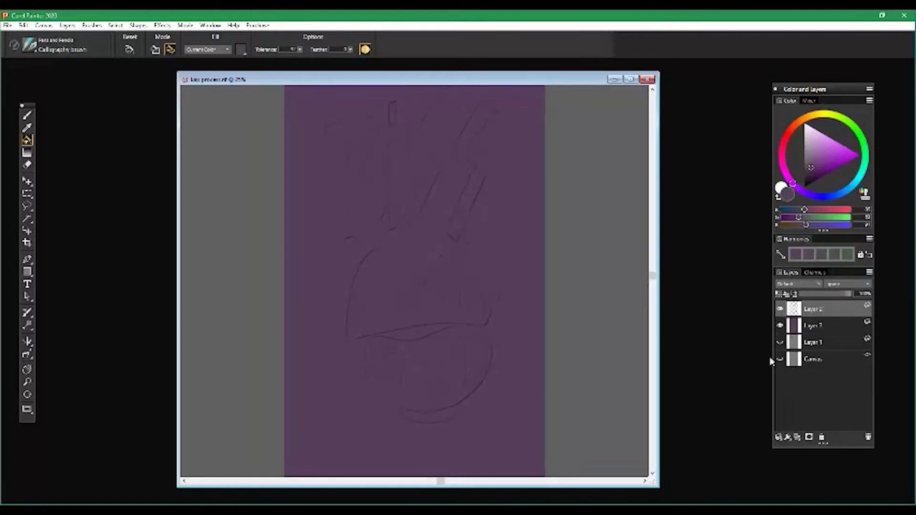
click(796, 438)
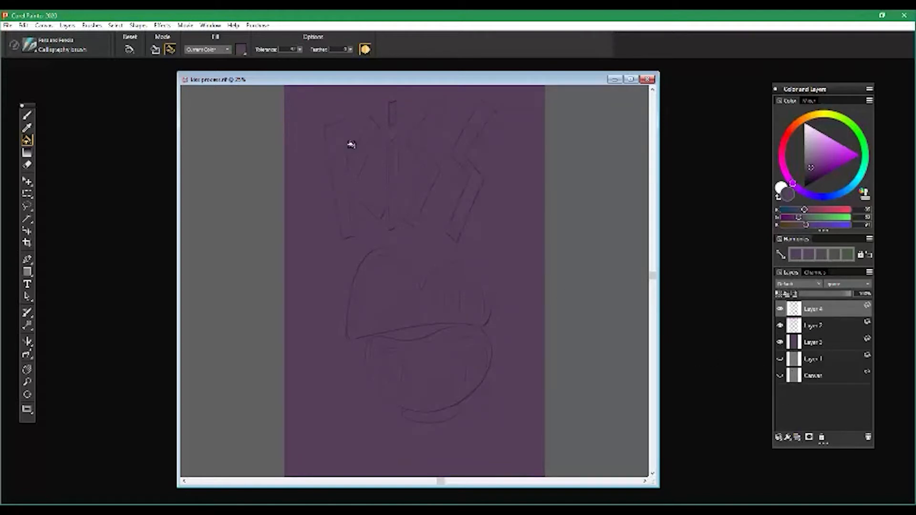
click(825, 118)
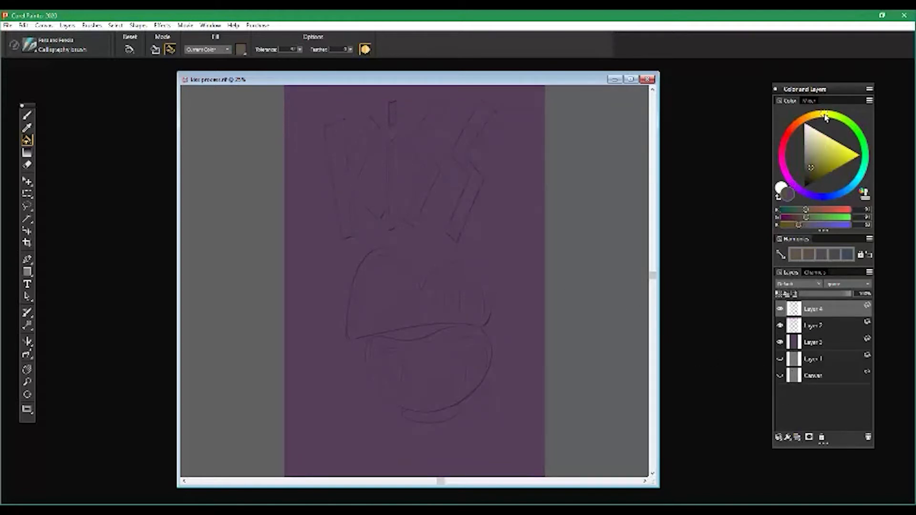
click(835, 151)
click(830, 145)
click(823, 146)
click(822, 141)
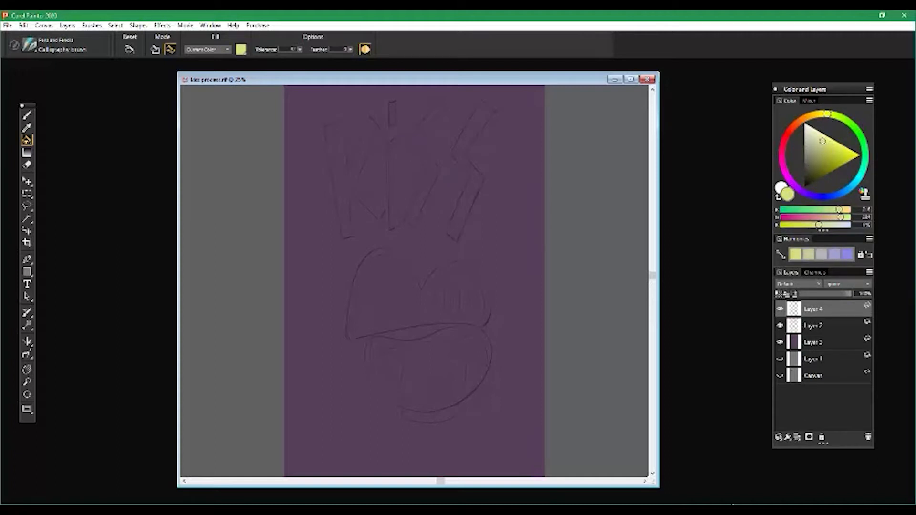
Try to fill the sketched K with pale yellow-green using the Paint Bucket, and undo the fills
drag(297, 253, 308, 266)
click(350, 166)
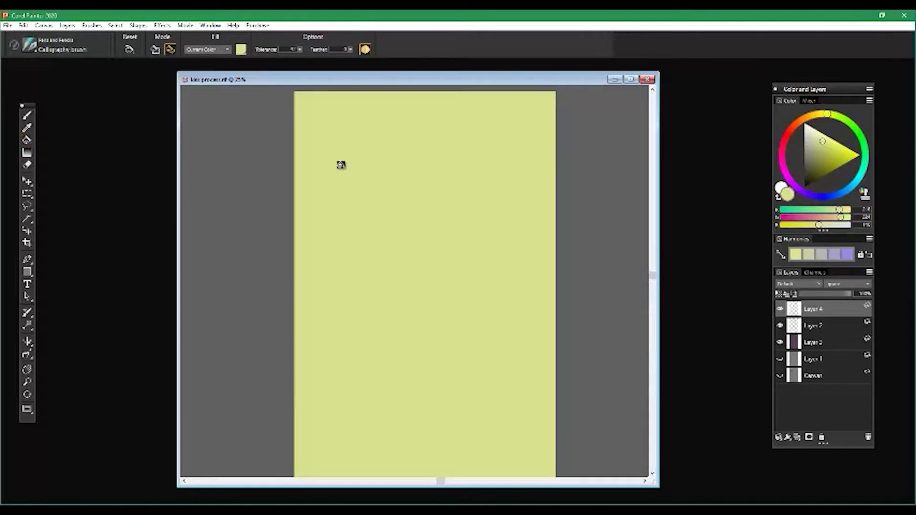
key(ctrl+z)
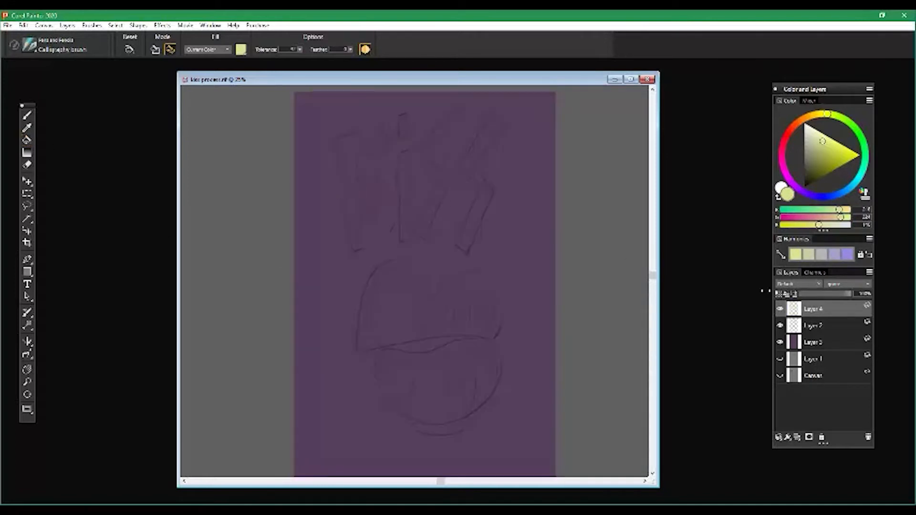
click(815, 329)
click(348, 174)
key(ctrl+z)
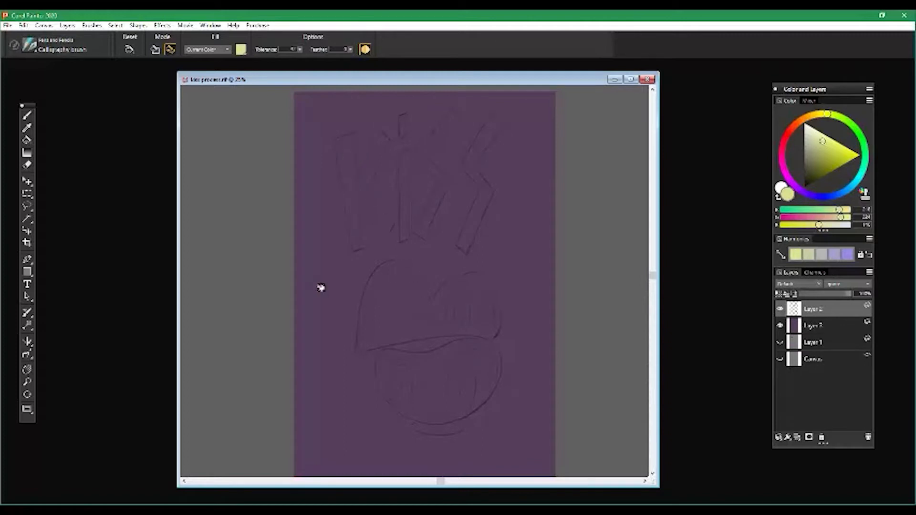
Check the sketch layer's visibility and add a fresh layer above it for the lettering
drag(321, 287, 317, 338)
click(780, 309)
click(780, 309)
click(797, 438)
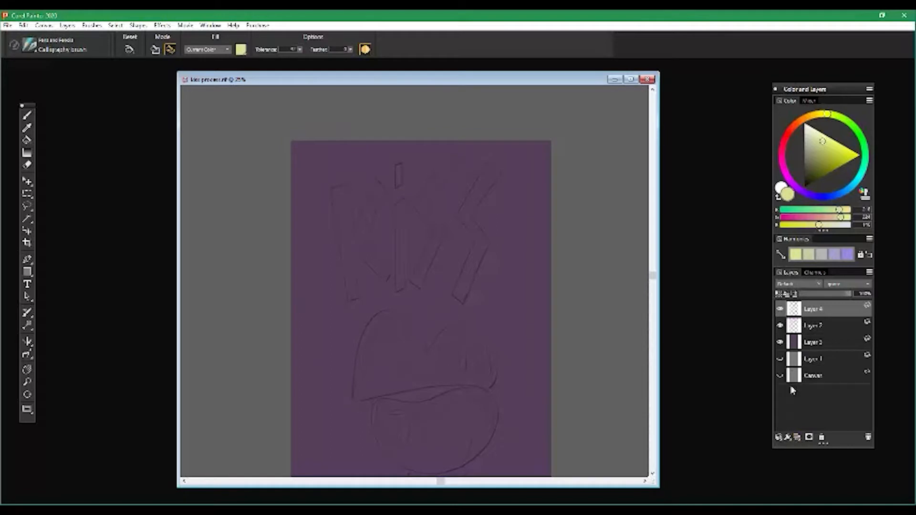
drag(316, 372, 346, 352)
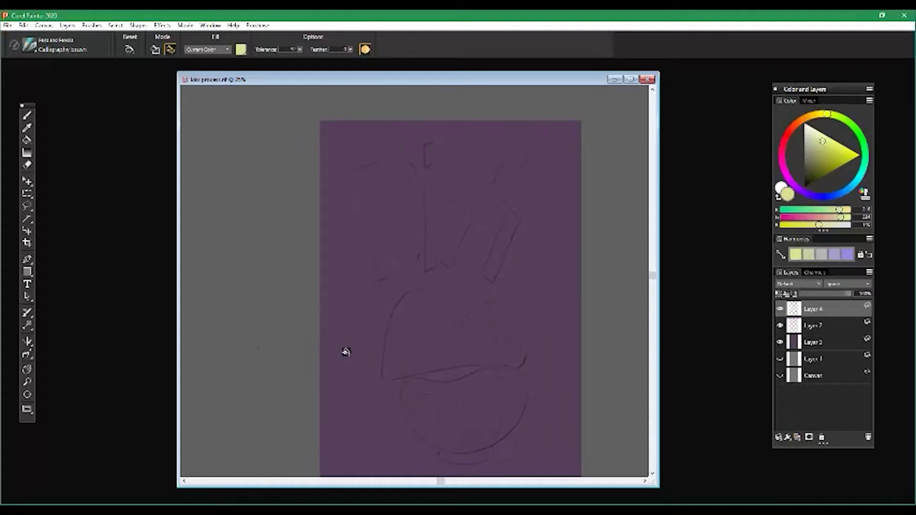
Enlarge the calligraphy brush and start the pale yellow-green outline along the top and inner edge of the K's stem
click(27, 383)
click(390, 228)
drag(387, 277, 370, 305)
drag(318, 347, 327, 329)
click(27, 116)
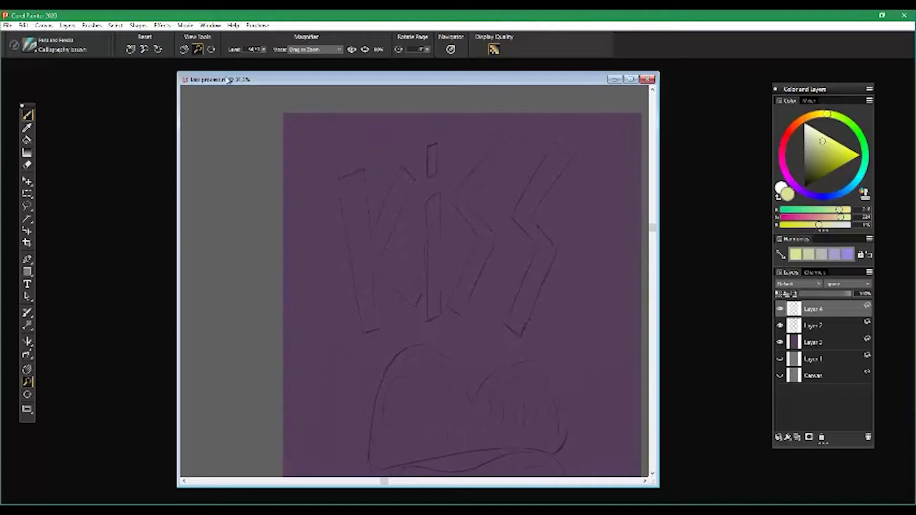
click(234, 51)
drag(211, 60, 223, 61)
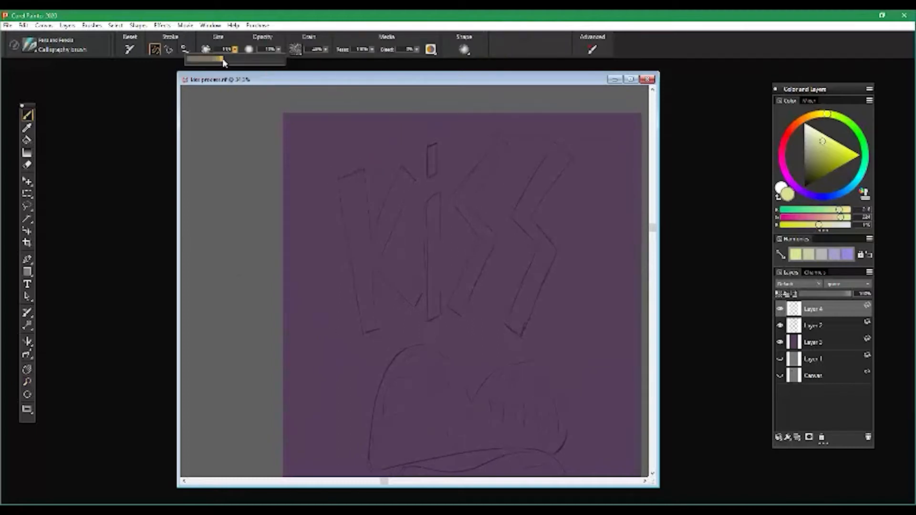
key(m)
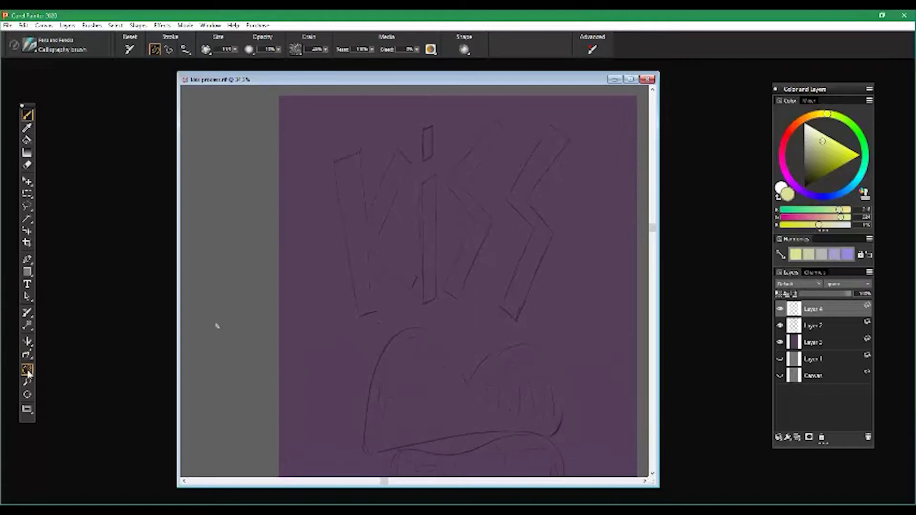
click(328, 293)
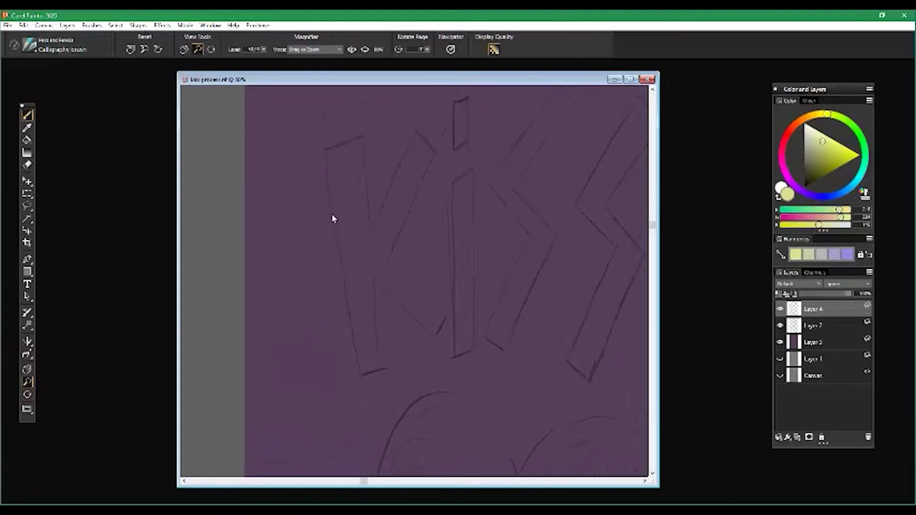
key(b)
mouse_move(363, 138)
mouse_down()
mouse_move(330, 151)
mouse_move(360, 138)
mouse_move(371, 237)
mouse_up()
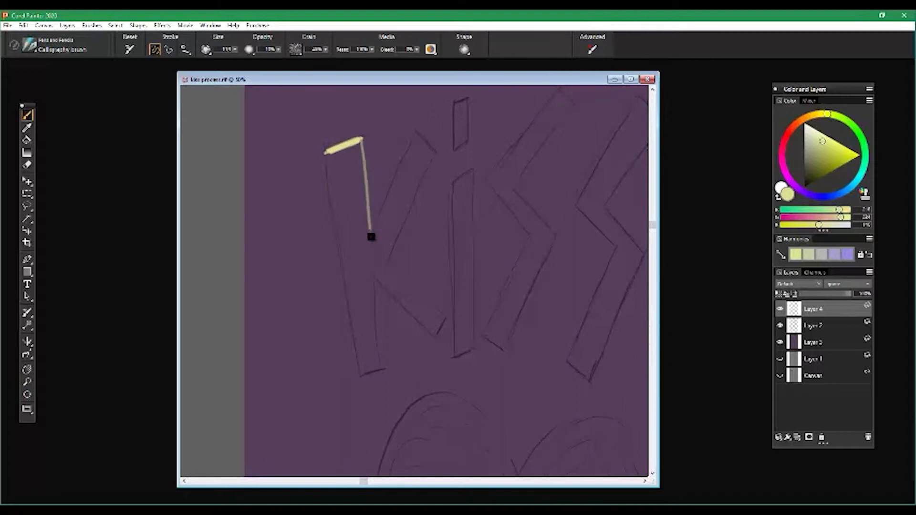
Raise the brush opacity to about 71% and trace the complete closed outline of the letter K
click(278, 50)
drag(260, 60, 299, 60)
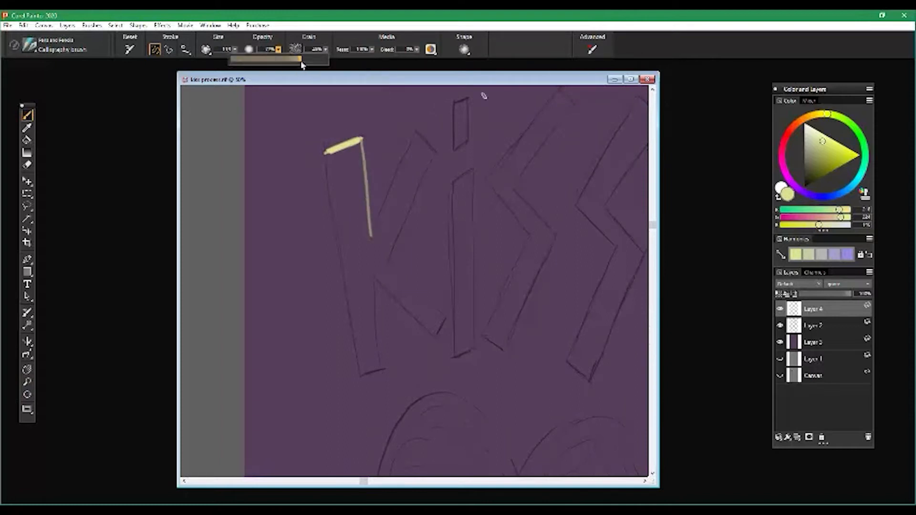
drag(361, 138, 371, 237)
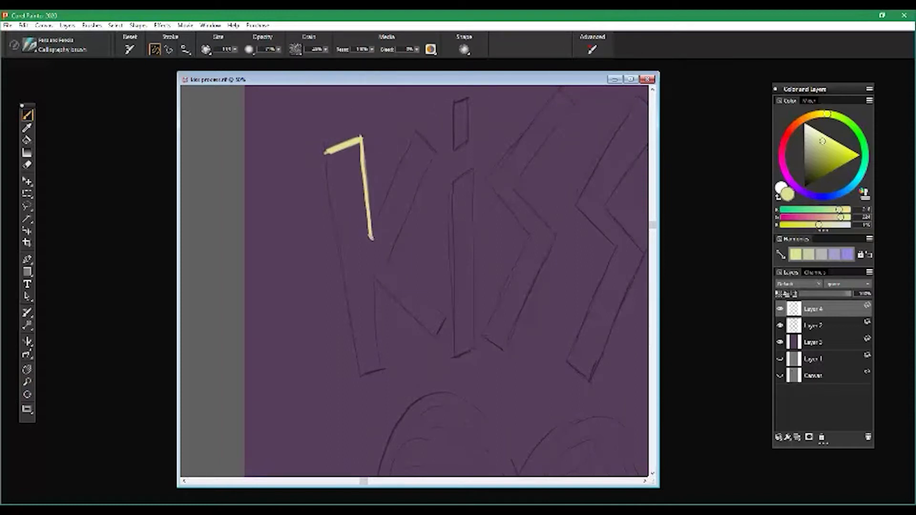
drag(414, 133, 370, 239)
drag(422, 136, 435, 153)
drag(325, 149, 357, 379)
mouse_move(372, 269)
mouse_down()
mouse_move(380, 353)
mouse_move(357, 377)
mouse_up()
mouse_move(368, 270)
mouse_down()
mouse_move(430, 332)
mouse_move(380, 255)
mouse_up()
drag(291, 203, 305, 215)
drag(444, 163, 427, 196)
mouse_move(444, 159)
mouse_down()
mouse_move(396, 267)
mouse_move(457, 326)
mouse_up()
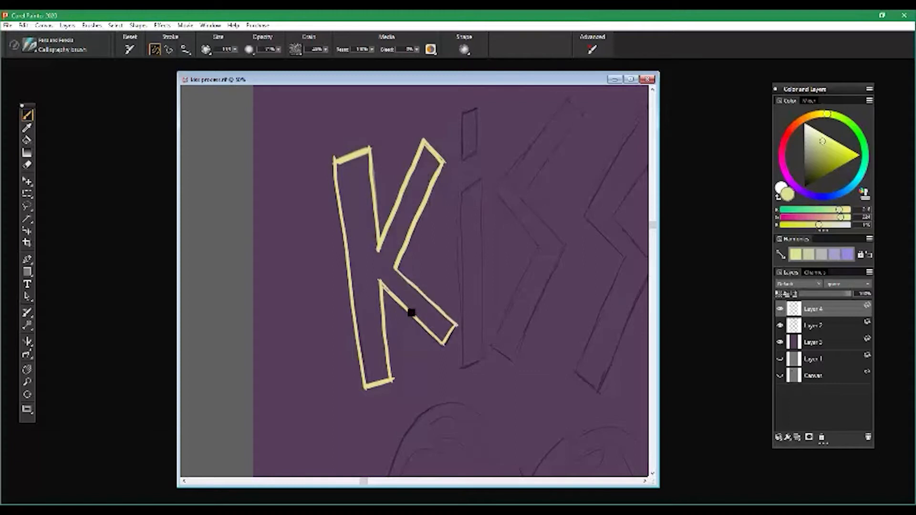
Fill the outlined K with the pale yellow-green colour
scroll(262, 299, up, 1)
key(k)
click(367, 326)
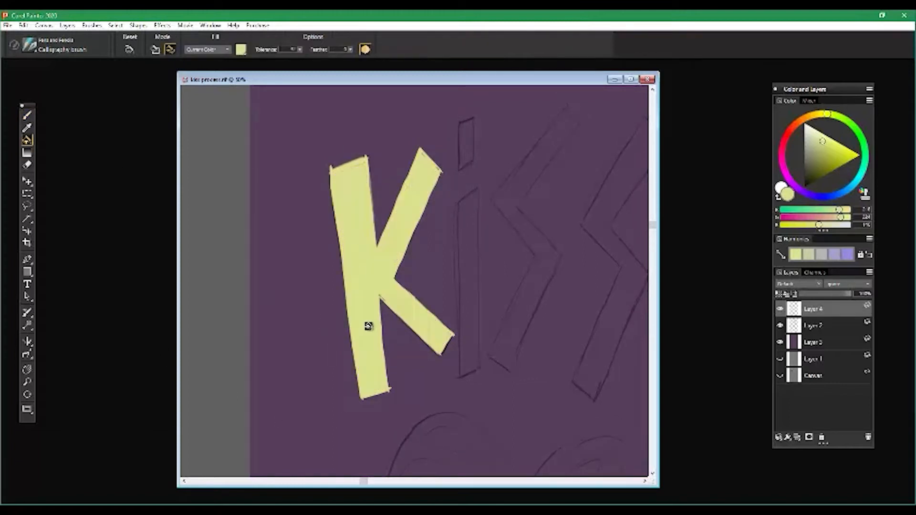
Trace the dot and the stem of the letter i with closed pale yellow-green outlines
drag(334, 365, 305, 329)
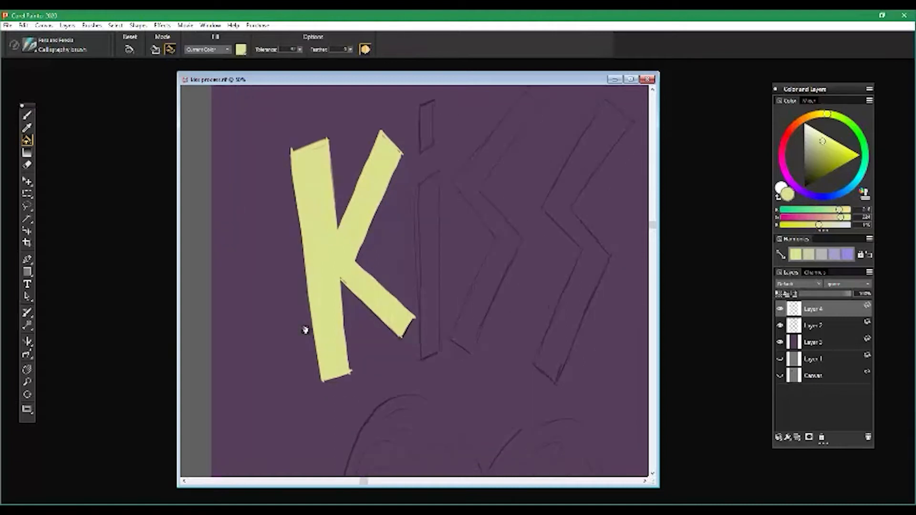
drag(411, 185, 420, 221)
mouse_move(441, 179)
mouse_down()
mouse_move(443, 135)
mouse_move(425, 150)
mouse_move(429, 141)
mouse_move(430, 177)
mouse_move(431, 144)
mouse_move(479, 160)
mouse_up()
drag(472, 196, 460, 204)
mouse_move(462, 205)
mouse_down()
mouse_move(469, 169)
mouse_move(491, 208)
mouse_move(491, 306)
mouse_move(476, 339)
mouse_up()
drag(468, 171, 474, 336)
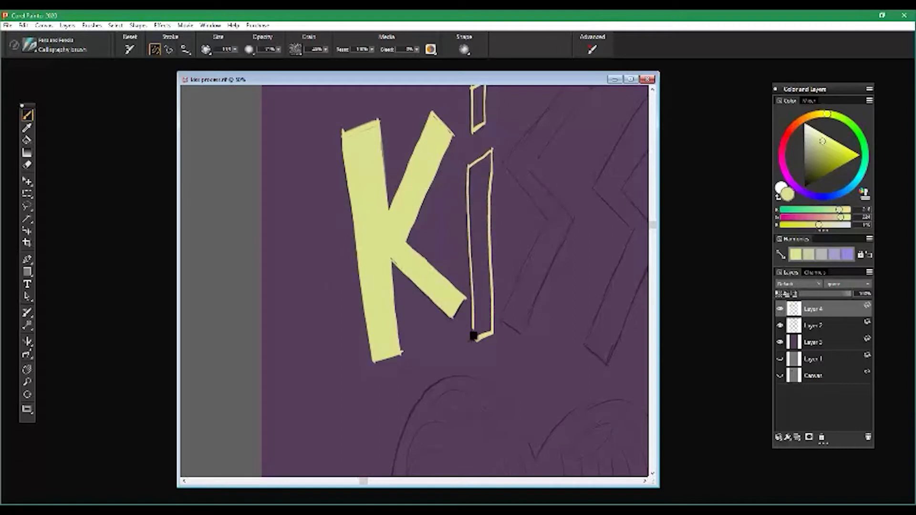
Fill the dot and the stem of the i with pale yellow-green
drag(309, 383, 285, 384)
click(28, 142)
click(452, 114)
click(454, 253)
drag(511, 353, 449, 410)
Trace the angular outline of the first S in pale yellow-green over the sketch
click(28, 117)
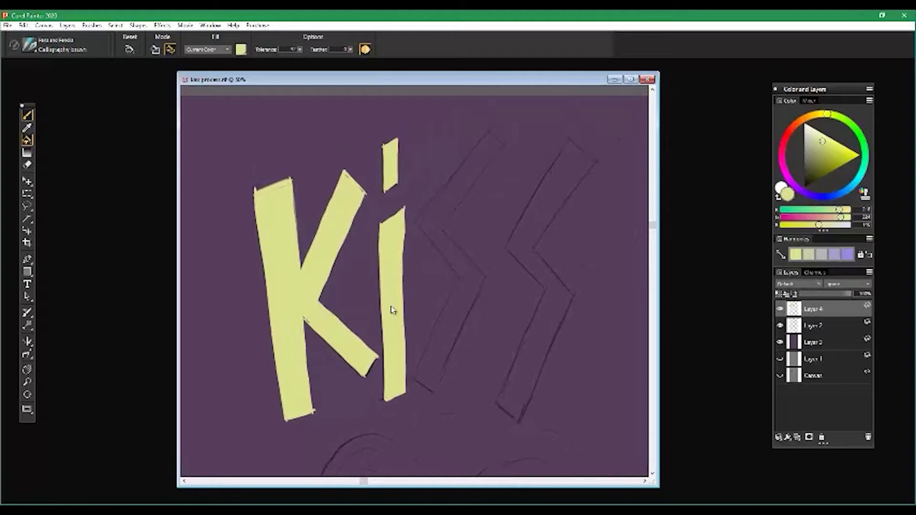
drag(414, 241, 396, 237)
mouse_move(440, 269)
mouse_down()
mouse_move(448, 246)
mouse_move(473, 274)
mouse_up()
drag(392, 209, 415, 247)
drag(495, 162, 419, 248)
drag(502, 184, 448, 254)
drag(395, 214, 394, 159)
drag(464, 256, 414, 354)
mouse_move(493, 254)
mouse_down()
mouse_move(437, 370)
mouse_move(416, 354)
mouse_up()
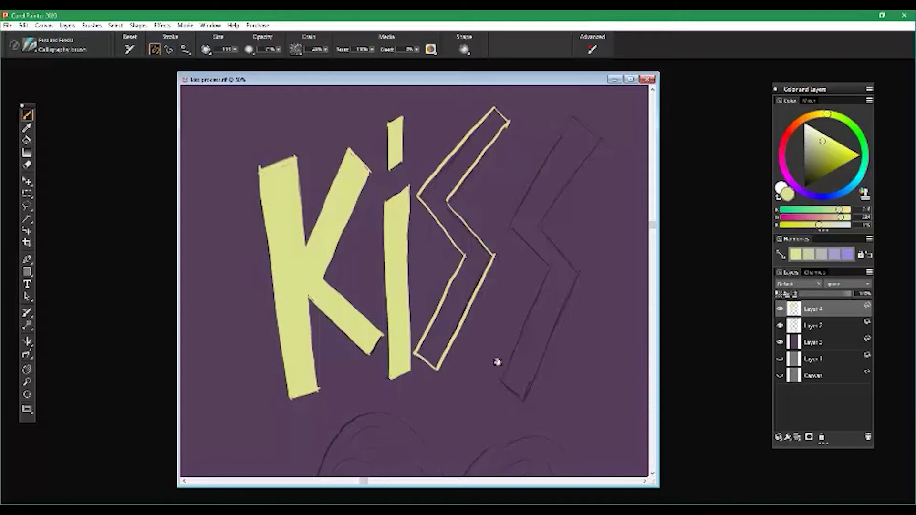
Trace the closed outline of the second S, redoing the stroke along its inner corner
drag(497, 362, 461, 380)
mouse_move(567, 158)
mouse_down()
mouse_move(536, 131)
mouse_move(471, 242)
mouse_move(516, 287)
mouse_move(470, 393)
mouse_up()
drag(544, 288, 507, 240)
key(ctrl+z)
drag(544, 288, 502, 243)
drag(543, 289, 487, 418)
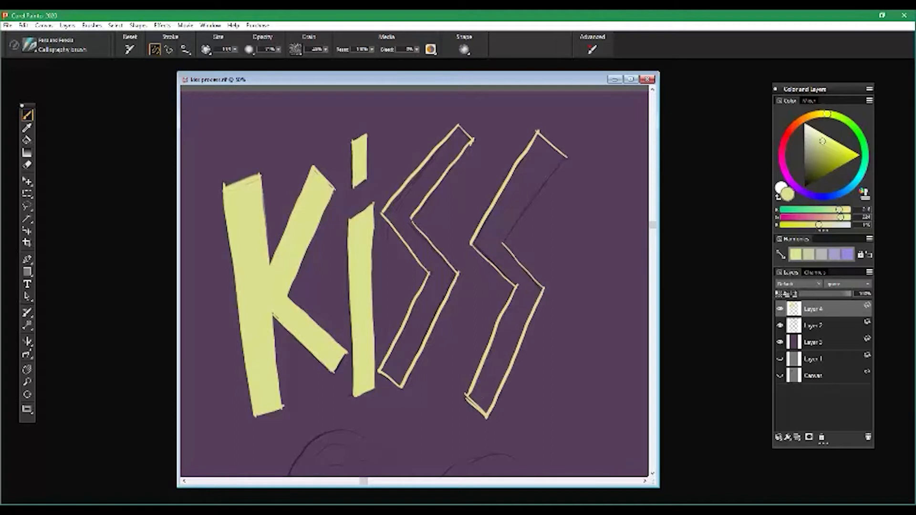
drag(566, 154, 503, 243)
Fill the second S with pale yellow-green and undo the fills that spill from the first S
click(28, 140)
click(375, 216)
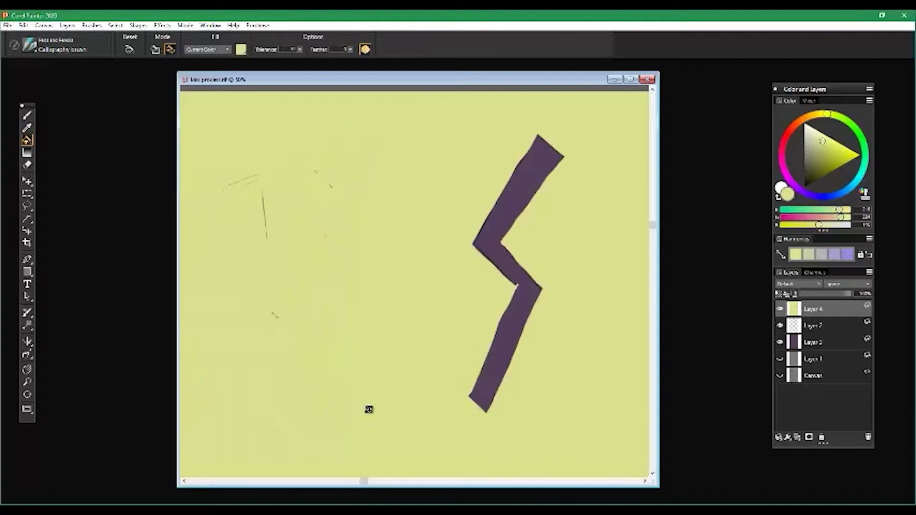
key(ctrl+z)
click(501, 248)
click(433, 280)
key(ctrl+z)
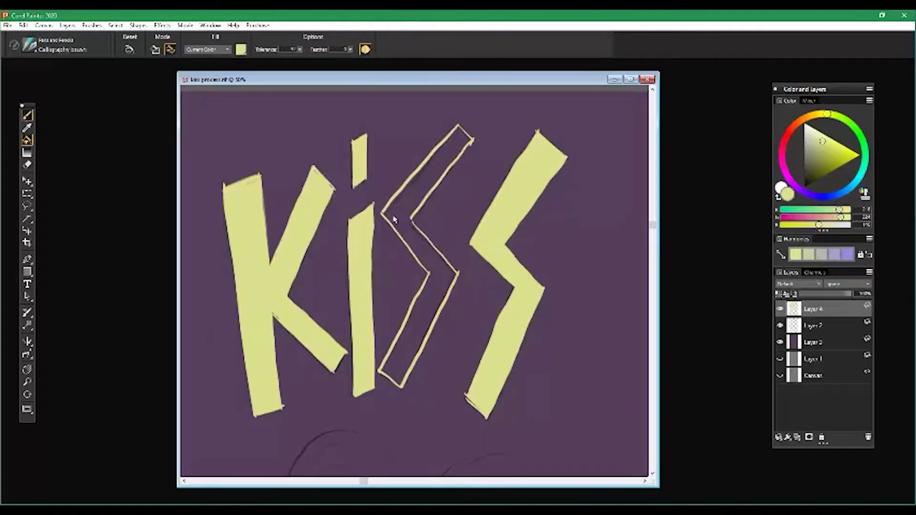
Close the gaps in the first S's outline with the brush and fill the letter with pale yellow-green
key(b)
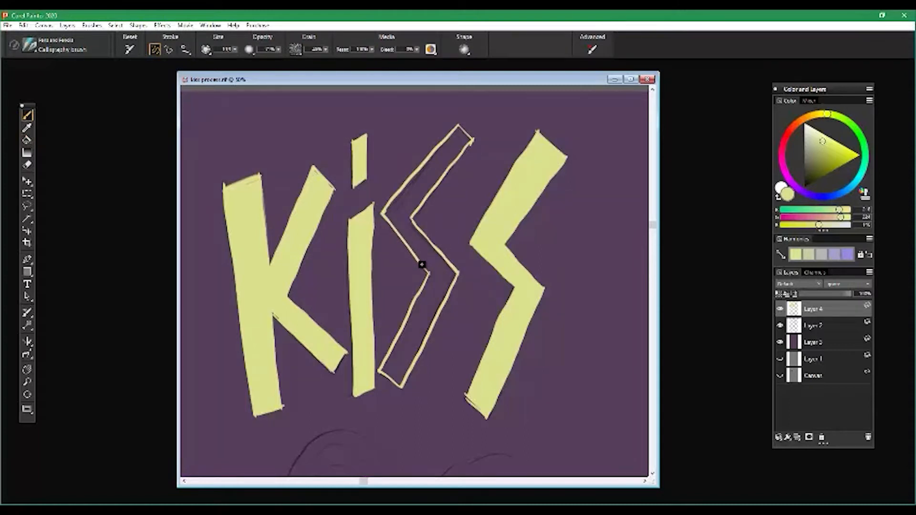
drag(457, 125, 468, 135)
drag(349, 227, 377, 160)
drag(443, 205, 428, 278)
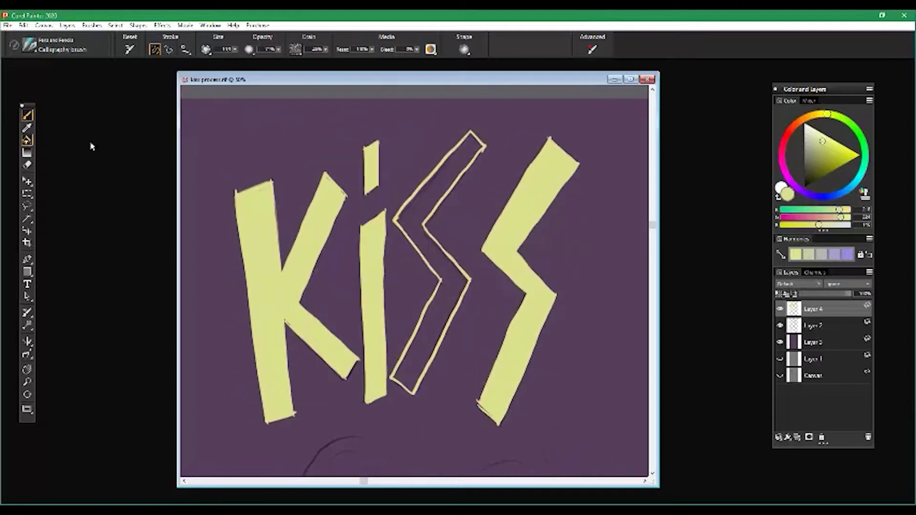
click(27, 140)
click(449, 313)
scroll(476, 384, down, 1)
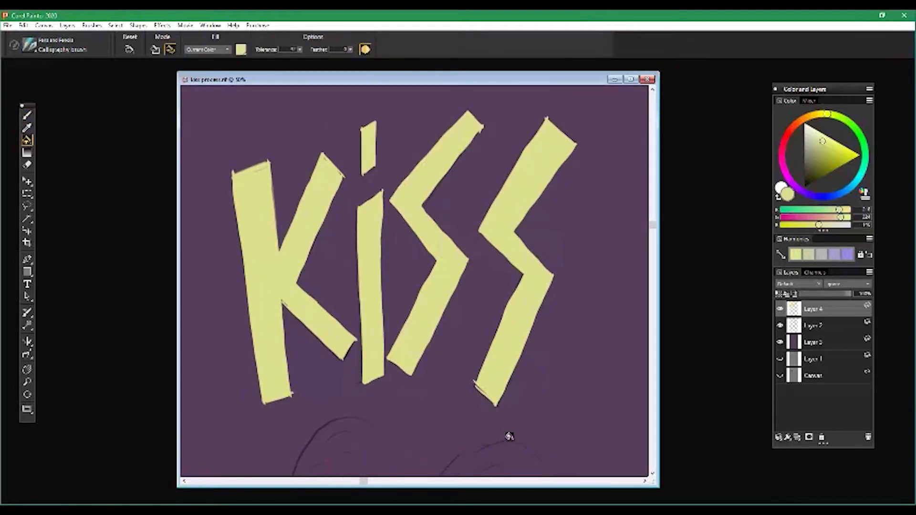
Hide the sketch layer to check the filled KISS lettering against the purple background
drag(316, 343, 312, 334)
click(780, 327)
click(780, 327)
click(780, 325)
drag(375, 357, 451, 405)
drag(492, 300, 415, 276)
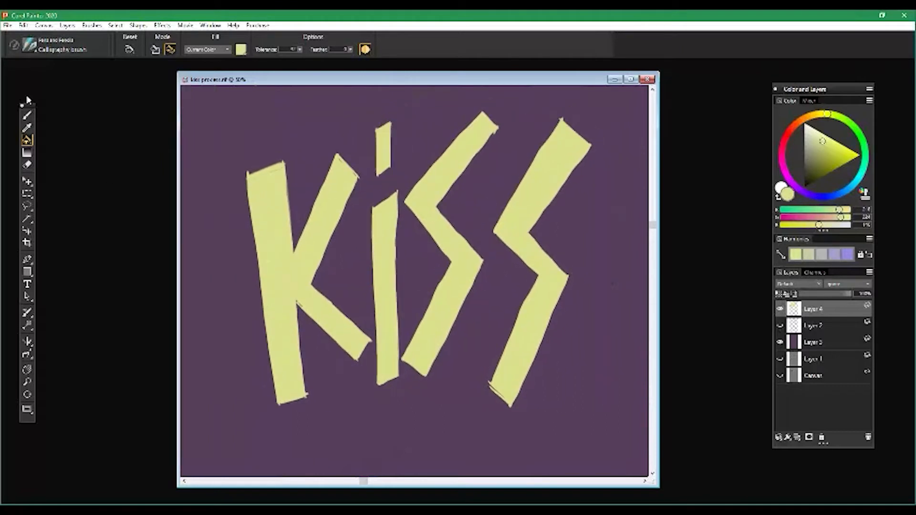
Choose the Eraser with a flat, hard-edged dab profile and reduce its size for fine corrections
click(28, 165)
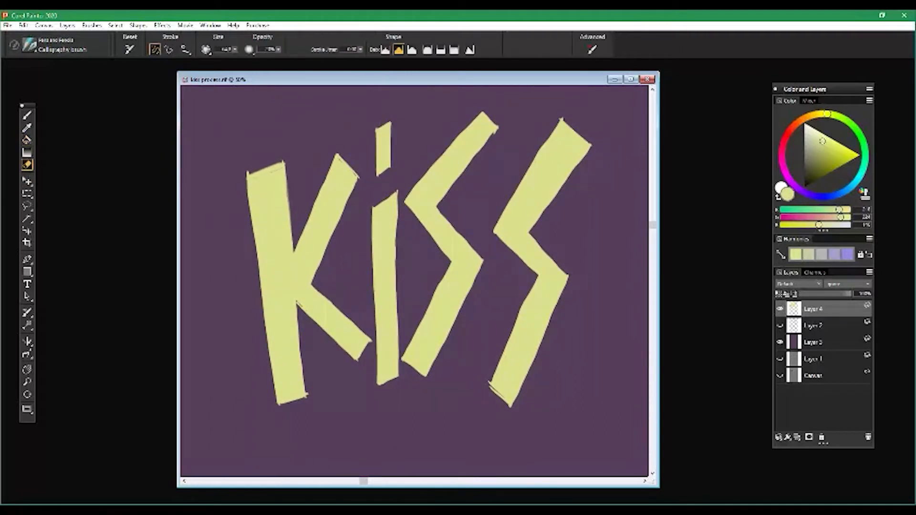
click(454, 50)
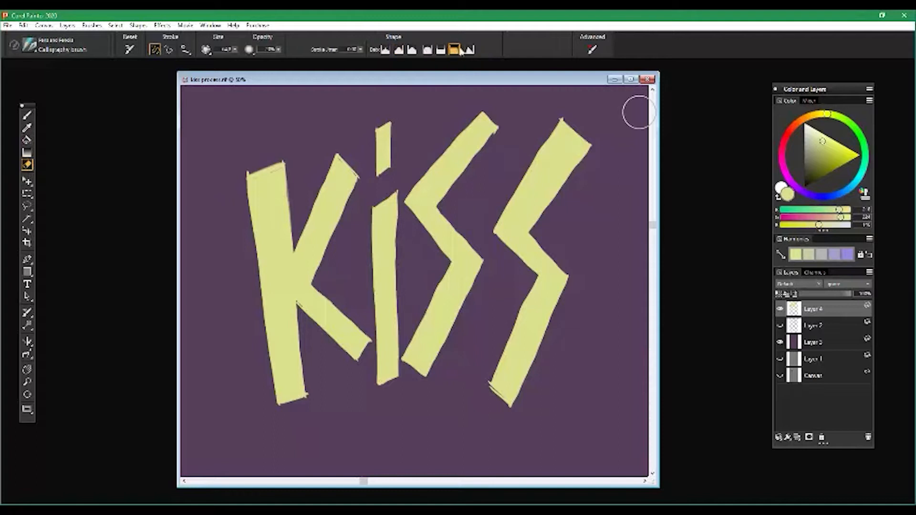
click(235, 50)
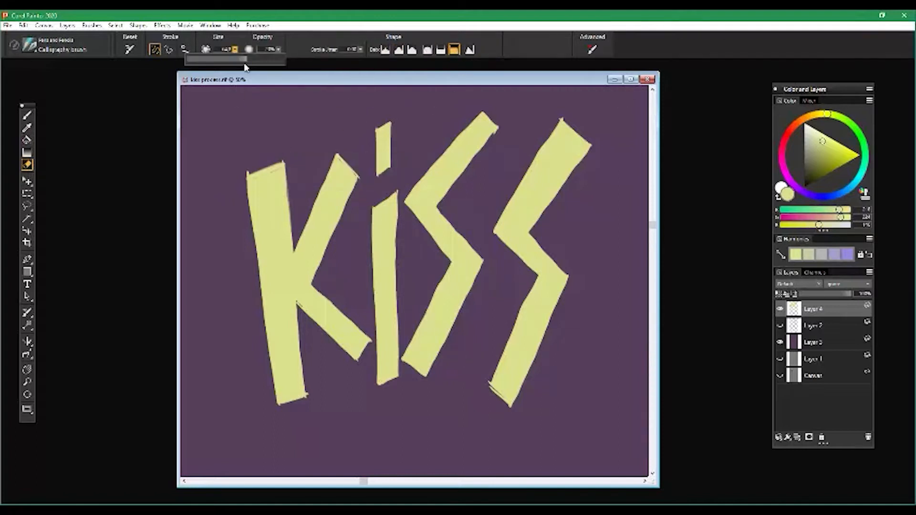
click(276, 129)
click(234, 50)
drag(243, 60, 213, 59)
click(234, 49)
click(222, 60)
click(259, 119)
Lower the Eraser's opacity for gentle corrections to the letter edges
click(279, 50)
click(249, 59)
click(301, 97)
Erase the protruding corners on the i's dot and on the top of its stem
drag(352, 204, 359, 208)
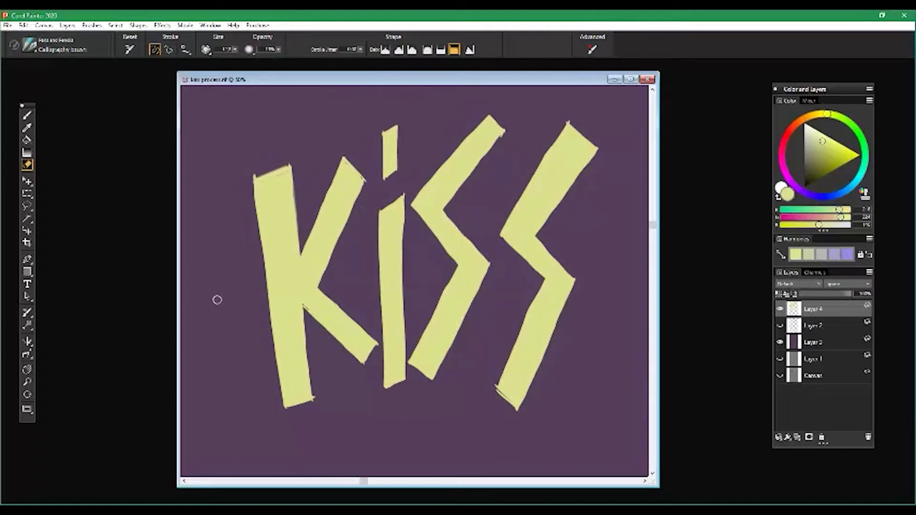
click(349, 183)
drag(240, 235, 304, 262)
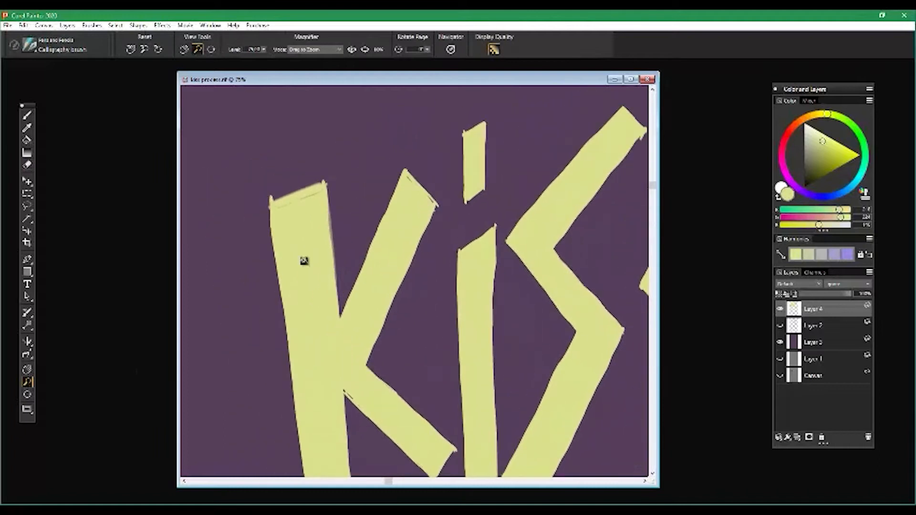
click(28, 168)
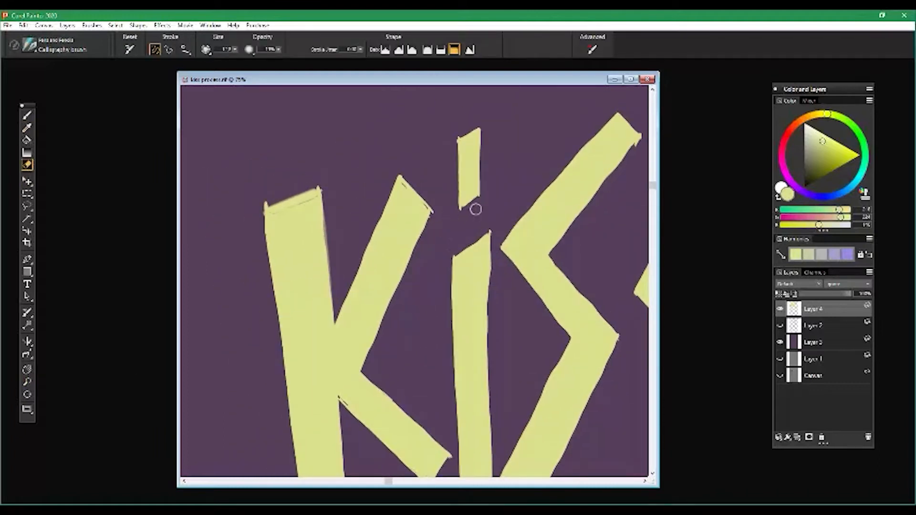
drag(460, 213, 448, 225)
drag(444, 224, 437, 266)
mouse_move(478, 161)
mouse_down()
mouse_move(448, 182)
mouse_move(450, 174)
mouse_up()
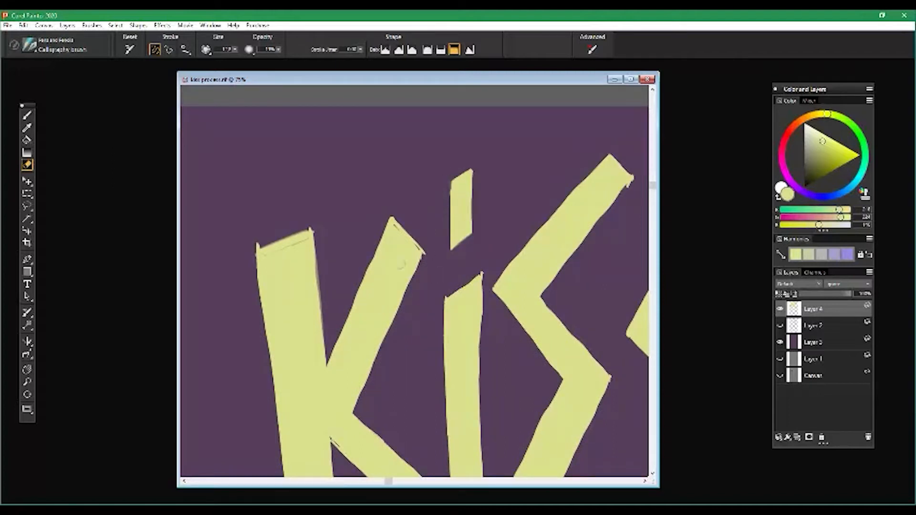
drag(401, 264, 410, 244)
drag(492, 244, 492, 254)
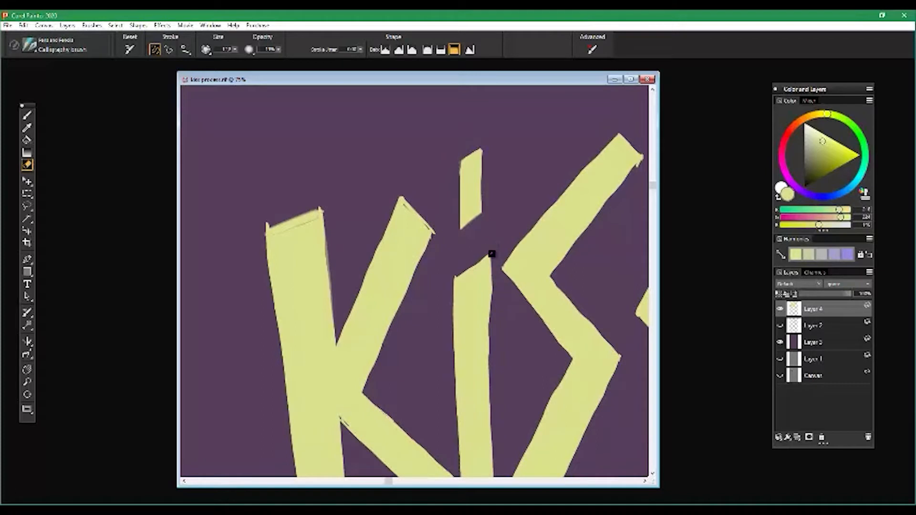
Reduce the Eraser size and trim the lower edge of the i's dot and the slanted top of its stem
click(235, 51)
drag(224, 61, 206, 62)
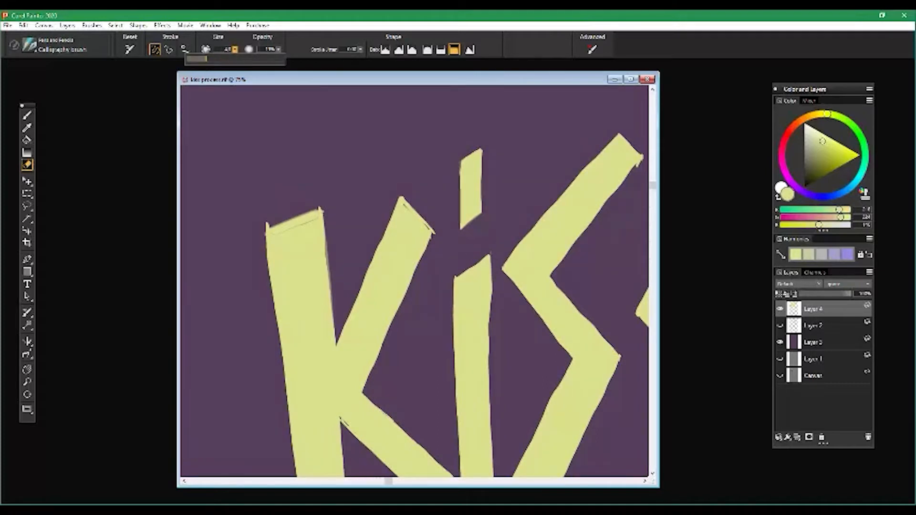
drag(467, 223, 482, 211)
scroll(415, 170, down, 3)
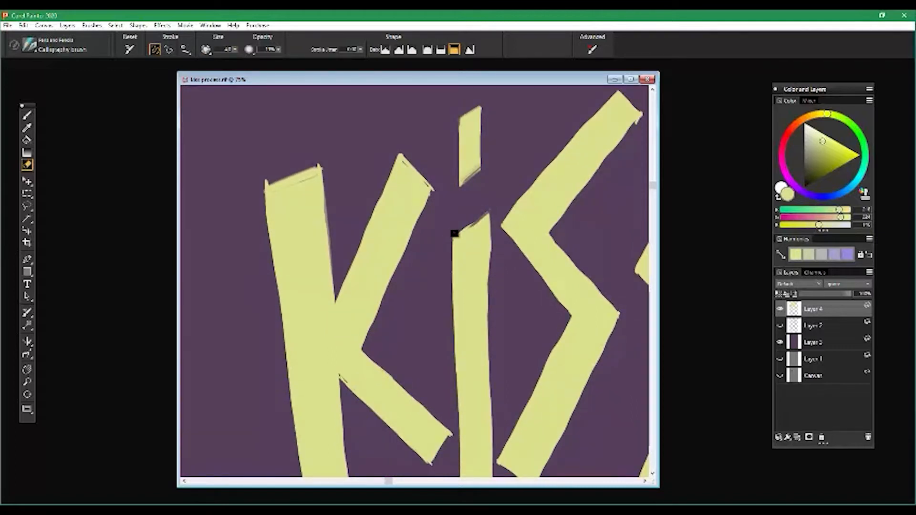
scroll(429, 352, up, 3)
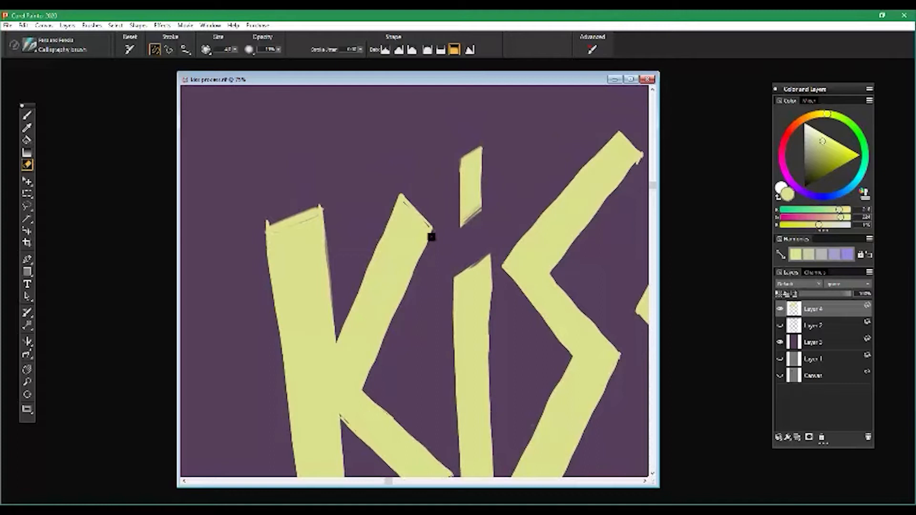
Erase the rough end of the K's upper arm and the stray corners at the top of its stem
drag(401, 202, 430, 235)
mouse_move(221, 405)
mouse_down()
mouse_move(295, 339)
mouse_move(321, 386)
mouse_up()
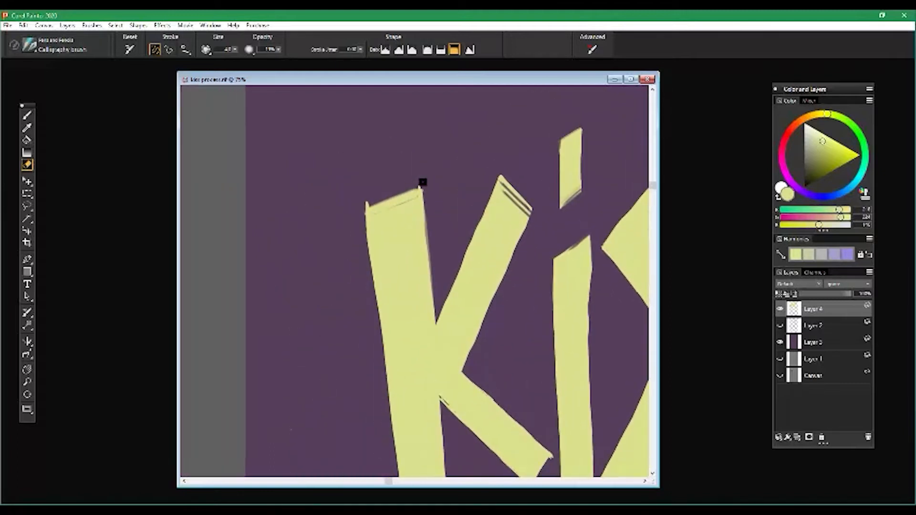
mouse_move(429, 184)
mouse_down()
mouse_move(358, 210)
mouse_move(430, 183)
mouse_up()
drag(364, 212, 370, 258)
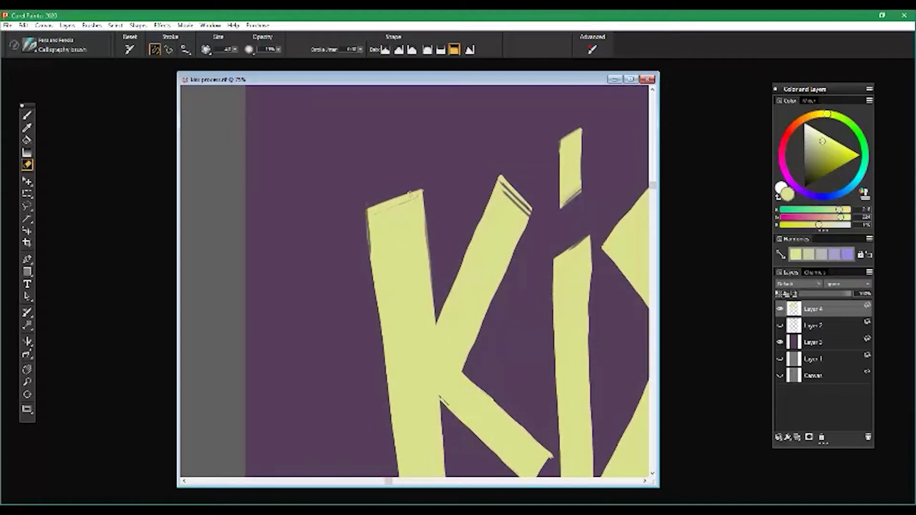
Straighten the base of the K's stem and the underside of its diagonal leg with the Eraser
drag(462, 364, 395, 281)
drag(470, 330, 493, 300)
drag(386, 331, 379, 304)
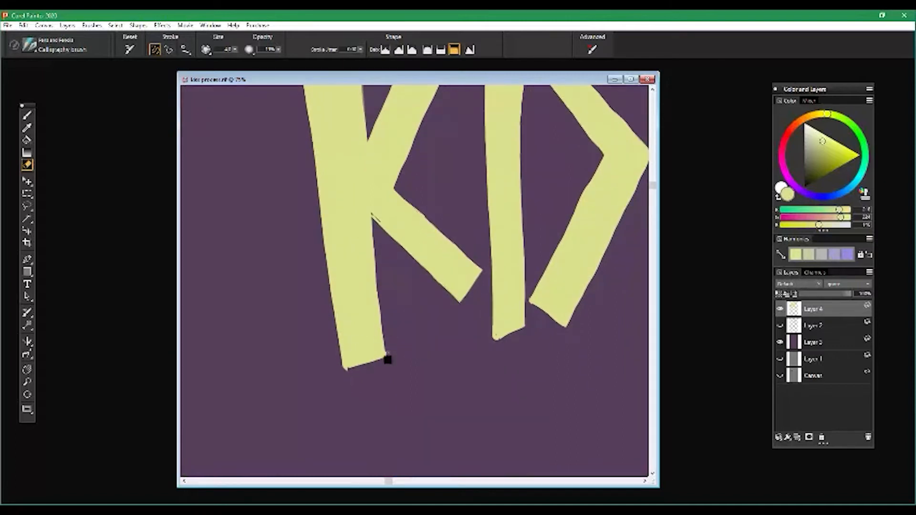
drag(388, 354, 341, 367)
drag(377, 296, 370, 324)
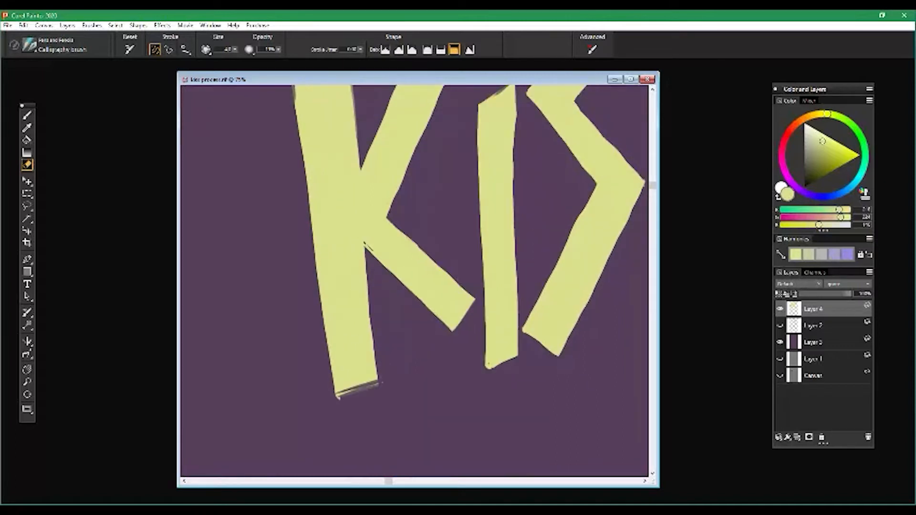
drag(365, 243, 455, 327)
drag(368, 249, 451, 327)
drag(400, 279, 437, 314)
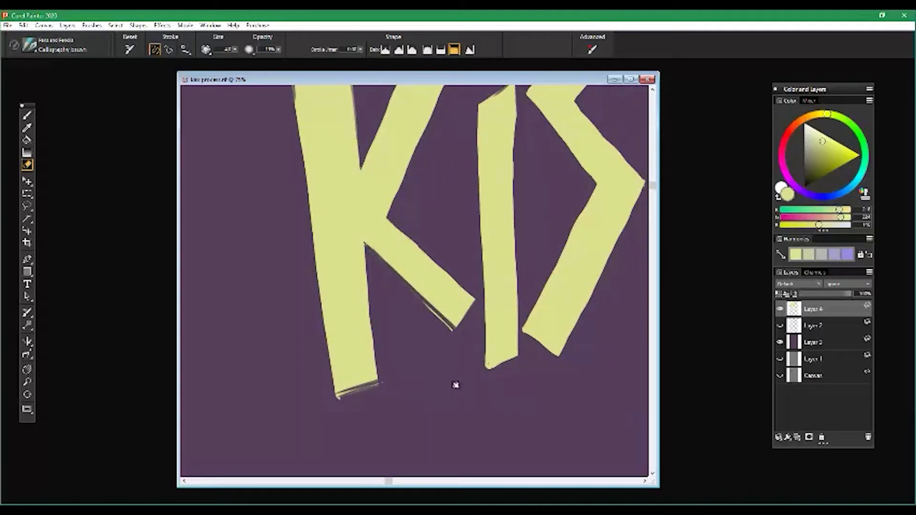
Touch up the sides of the K's stem near its top and trim the upper end of the first S
drag(296, 358, 312, 333)
drag(279, 280, 330, 427)
drag(358, 173, 358, 196)
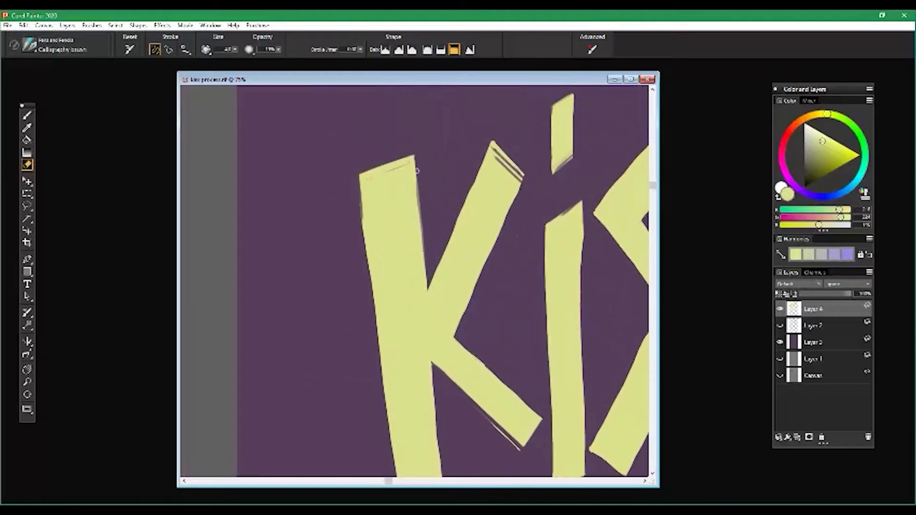
drag(424, 332, 389, 320)
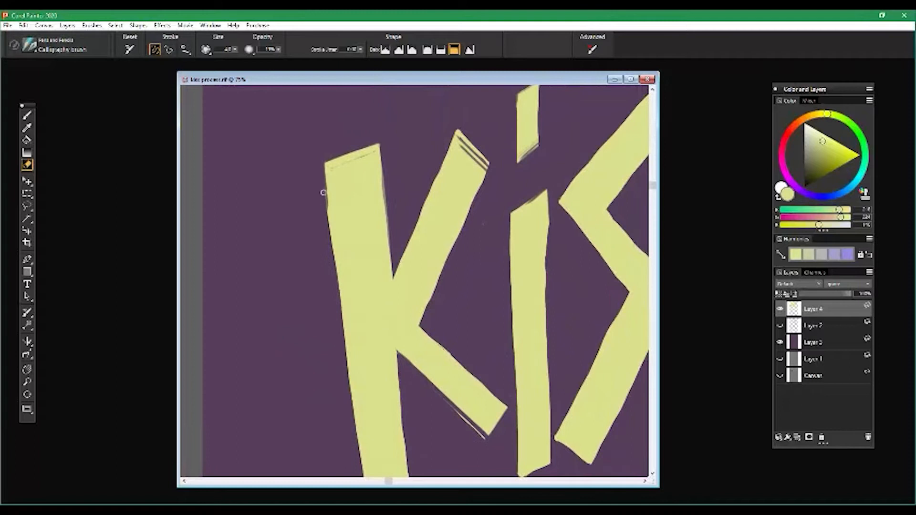
mouse_move(433, 238)
mouse_down()
mouse_move(376, 323)
mouse_move(360, 320)
mouse_up()
drag(443, 168, 442, 220)
drag(536, 320, 442, 318)
drag(532, 167, 511, 145)
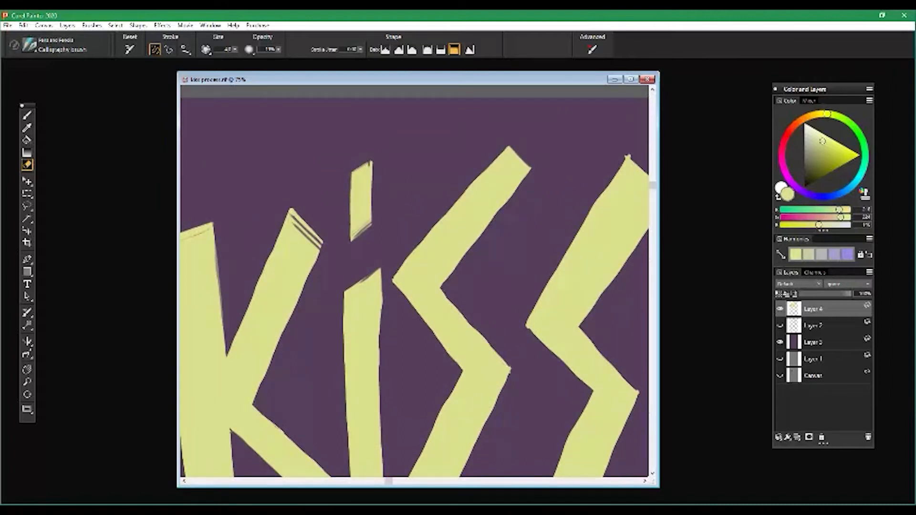
Erase the protruding corners at the second S's upper end and clean the edges around its middle bends
click(27, 206)
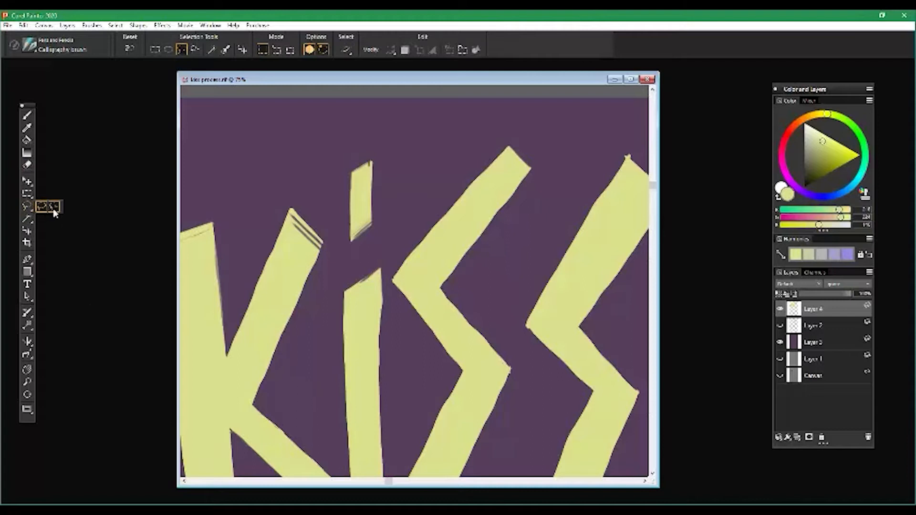
click(28, 115)
click(28, 164)
mouse_move(359, 258)
mouse_down()
mouse_move(273, 187)
mouse_move(255, 239)
mouse_up()
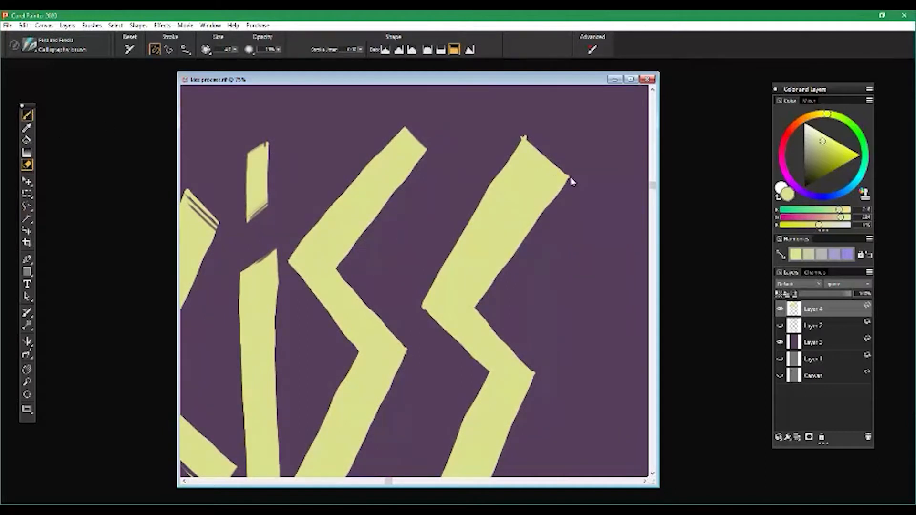
click(29, 169)
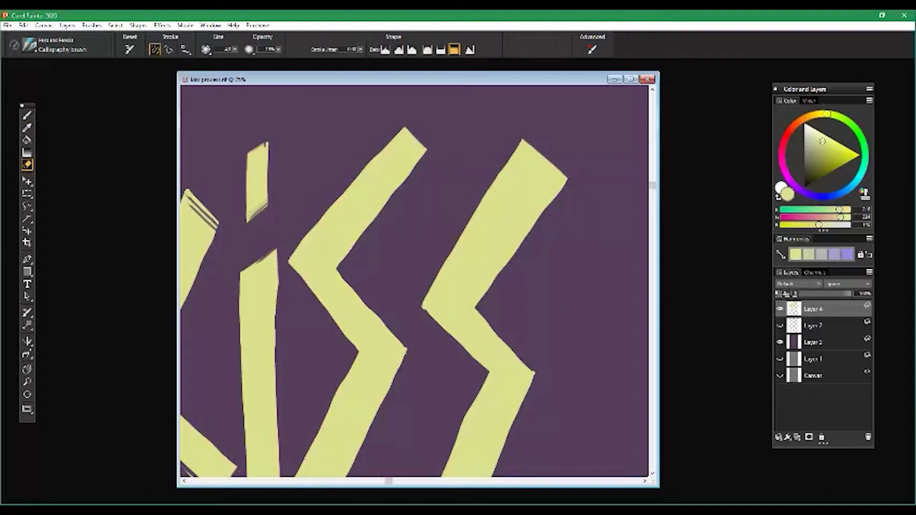
drag(417, 268, 440, 223)
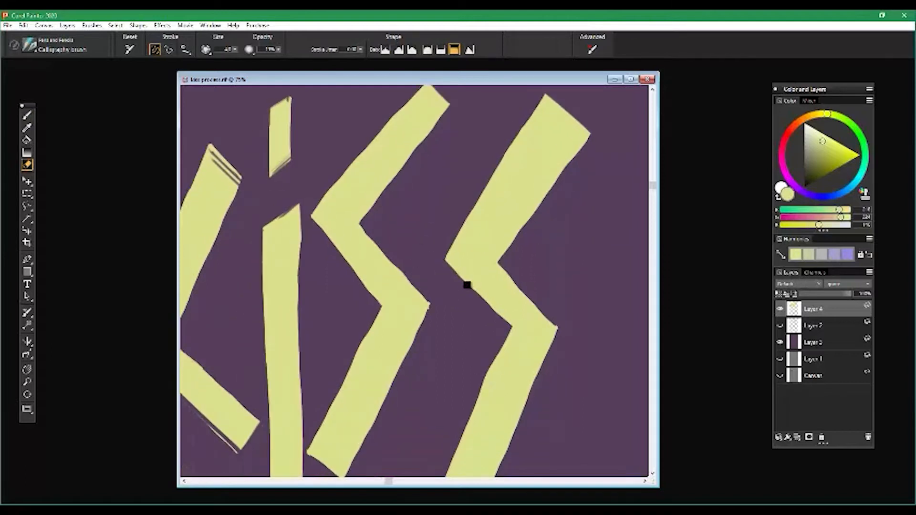
mouse_move(504, 320)
mouse_down()
mouse_move(479, 274)
mouse_move(526, 218)
mouse_up()
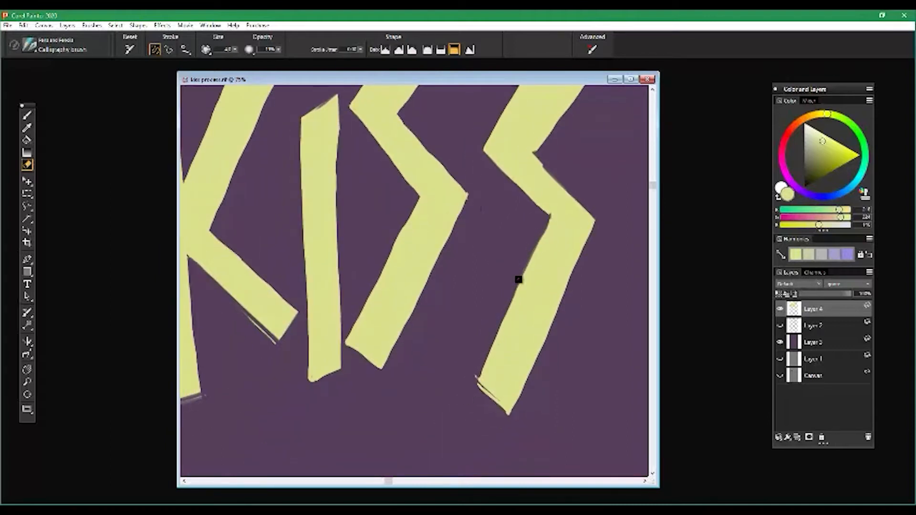
Erase the rough lower ends of both S letters
drag(475, 383, 512, 421)
drag(424, 355, 432, 361)
drag(486, 388, 528, 414)
drag(454, 388, 471, 399)
mouse_move(375, 361)
mouse_down()
mouse_move(416, 391)
mouse_move(397, 372)
mouse_up()
Lasso a polygonal area along the outer edge of the first S's lower stroke, erase inside it with a larger Eraser, and deselect
mouse_move(383, 231)
mouse_down()
mouse_move(405, 342)
mouse_move(415, 309)
mouse_move(402, 309)
mouse_up()
click(27, 206)
mouse_move(486, 268)
mouse_down()
mouse_move(399, 424)
mouse_move(406, 441)
mouse_move(456, 433)
mouse_move(506, 297)
mouse_move(500, 246)
mouse_up()
click(27, 152)
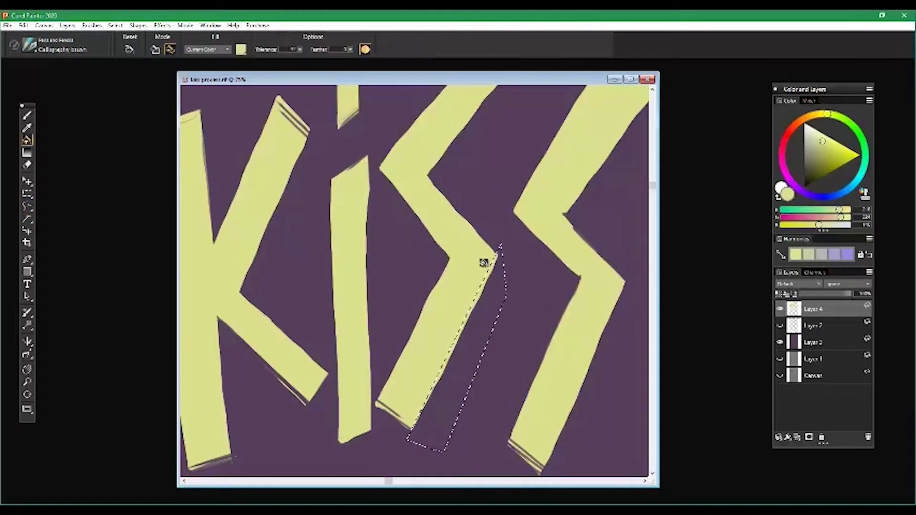
key(n)
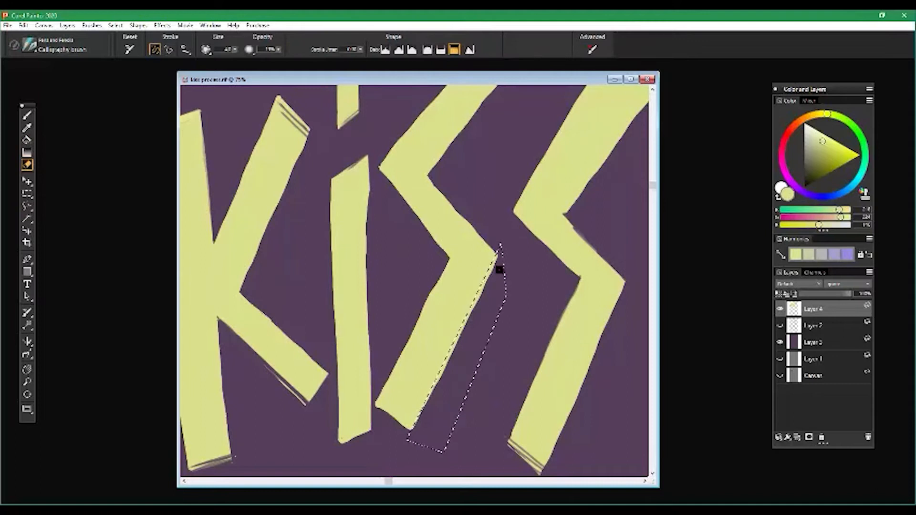
click(235, 49)
drag(217, 62, 223, 61)
drag(499, 252, 409, 434)
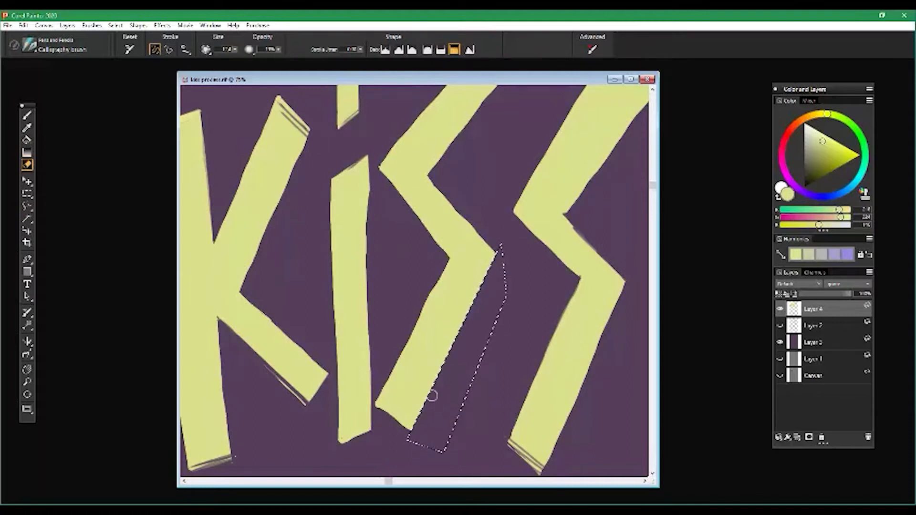
click(115, 25)
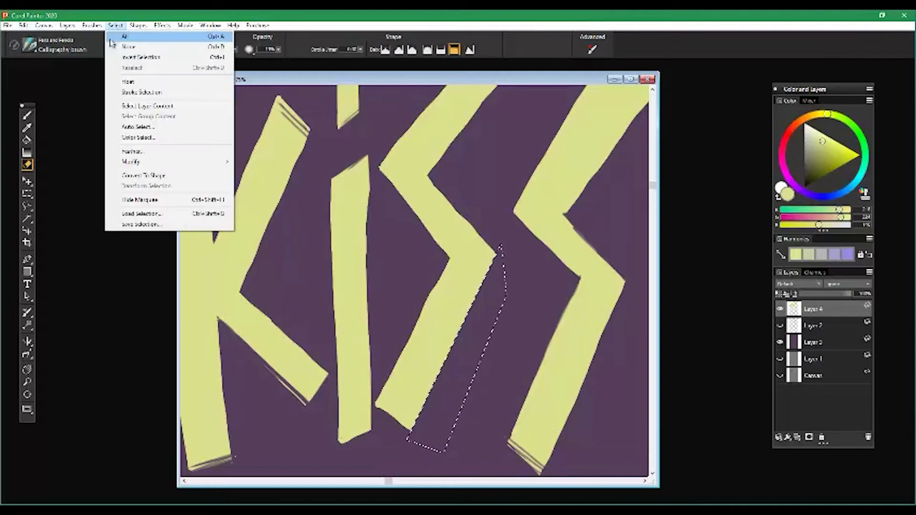
click(122, 43)
Lasso a polygonal area along the right edge of the second S's upper stroke, erase the edge inside it, and deselect
drag(410, 317, 345, 360)
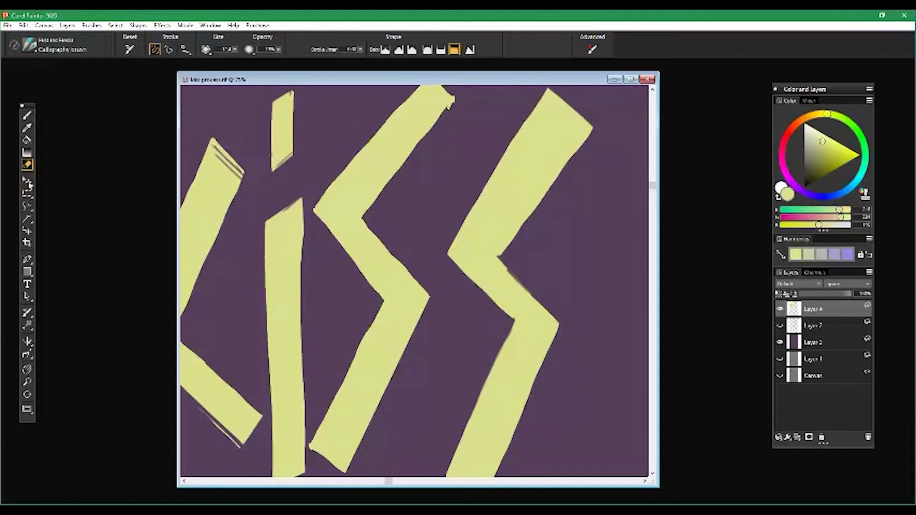
click(27, 206)
mouse_move(599, 117)
mouse_down()
mouse_move(573, 195)
mouse_move(525, 260)
mouse_move(498, 259)
mouse_up()
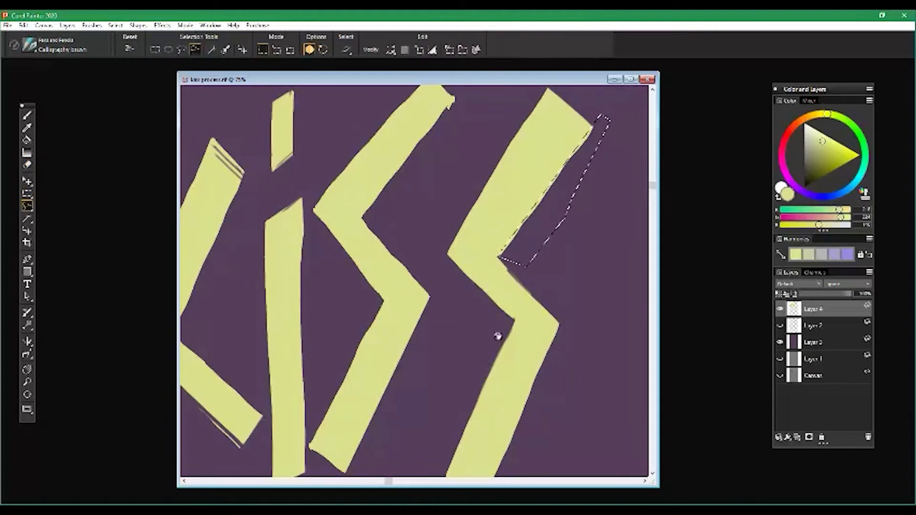
drag(496, 333, 476, 359)
click(28, 165)
mouse_move(494, 262)
mouse_down()
mouse_move(577, 148)
mouse_move(521, 238)
mouse_move(569, 160)
mouse_up()
drag(354, 325, 401, 390)
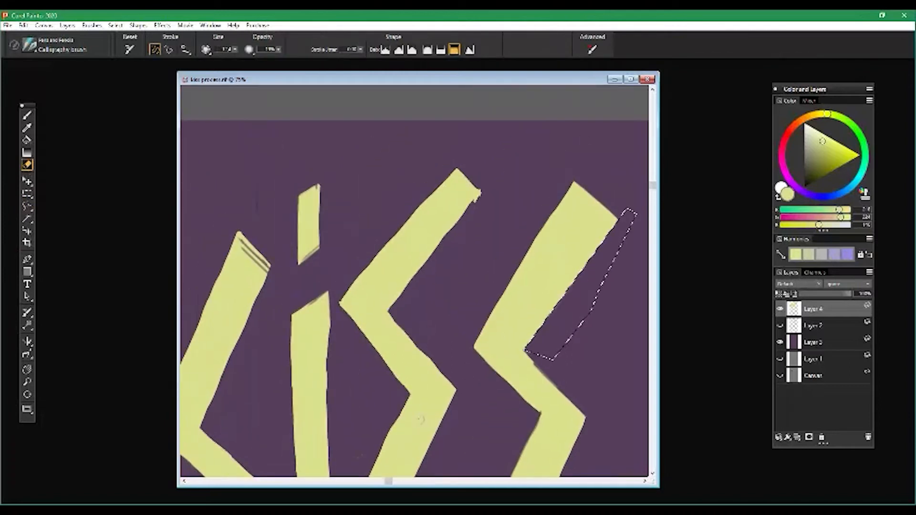
drag(452, 411, 436, 386)
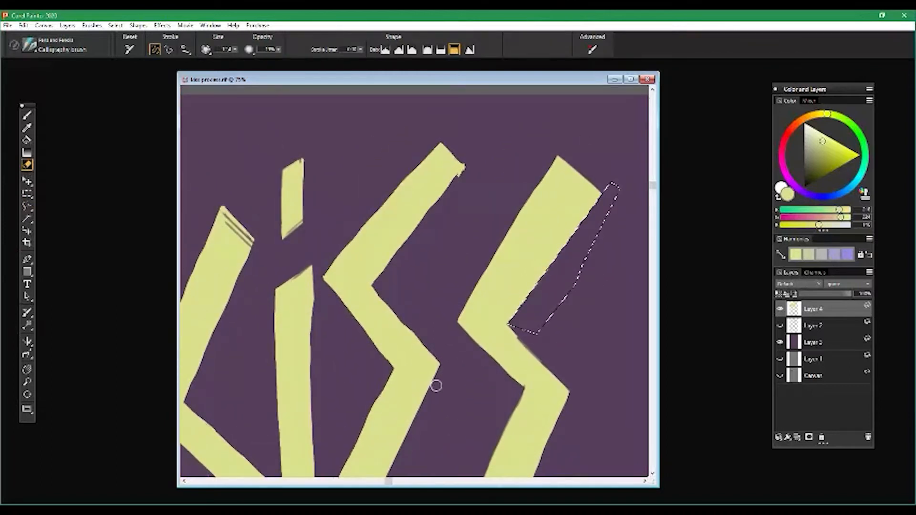
click(115, 25)
click(125, 44)
Hide the purple background on Layer 3 and show Layer 1 behind the KISS lettering
drag(337, 340, 402, 129)
drag(287, 275, 323, 342)
click(146, 508)
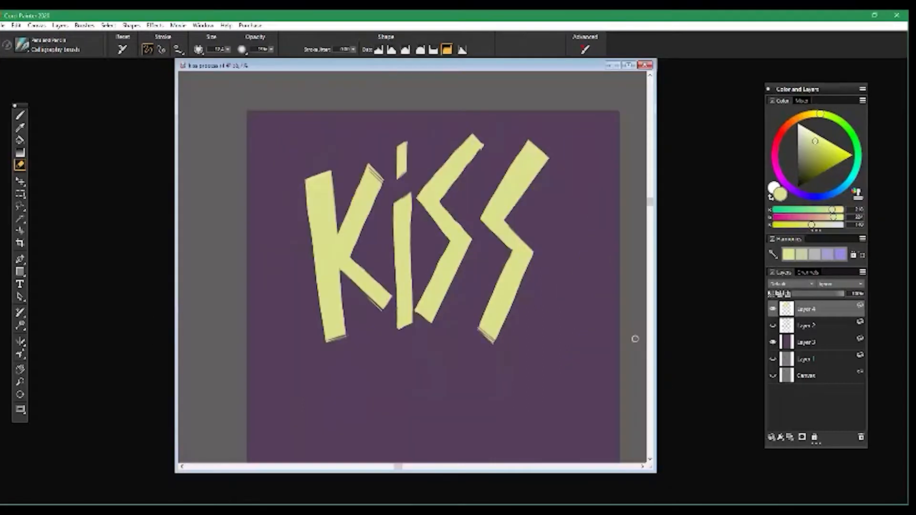
key(ctrl+minus)
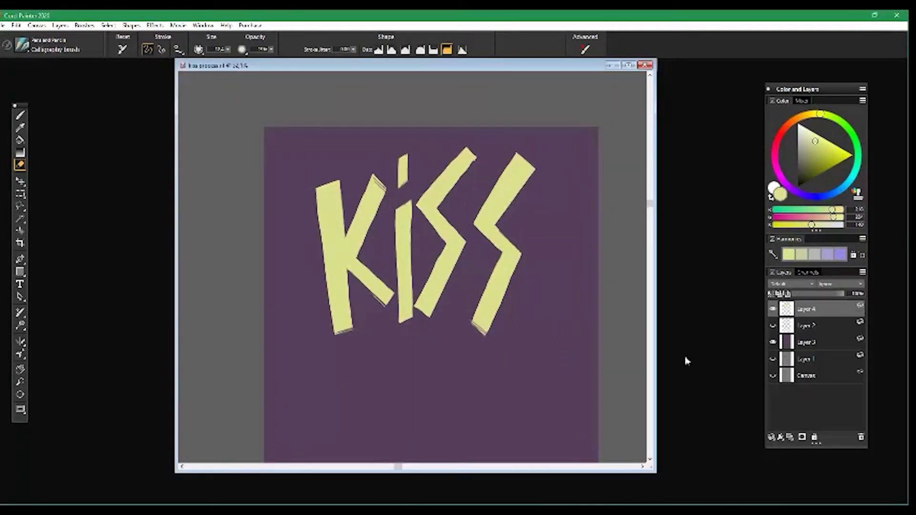
click(773, 343)
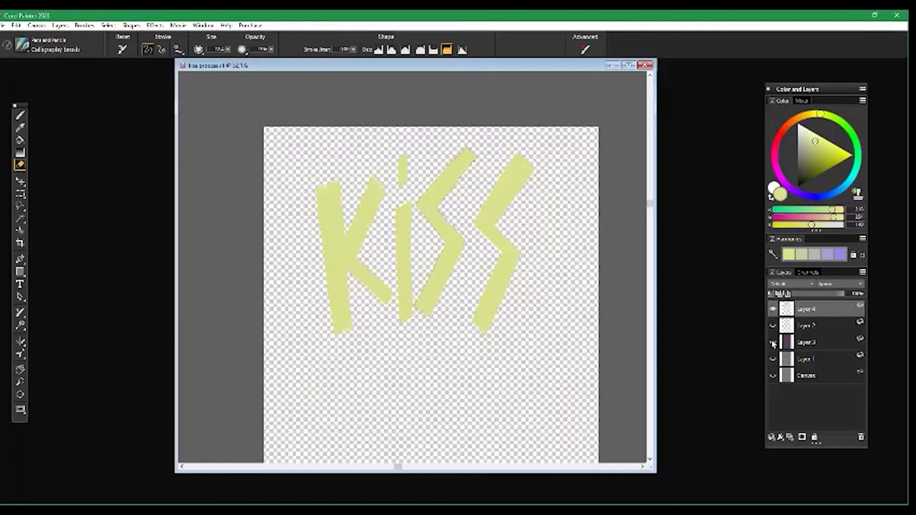
key(ctrl+minus)
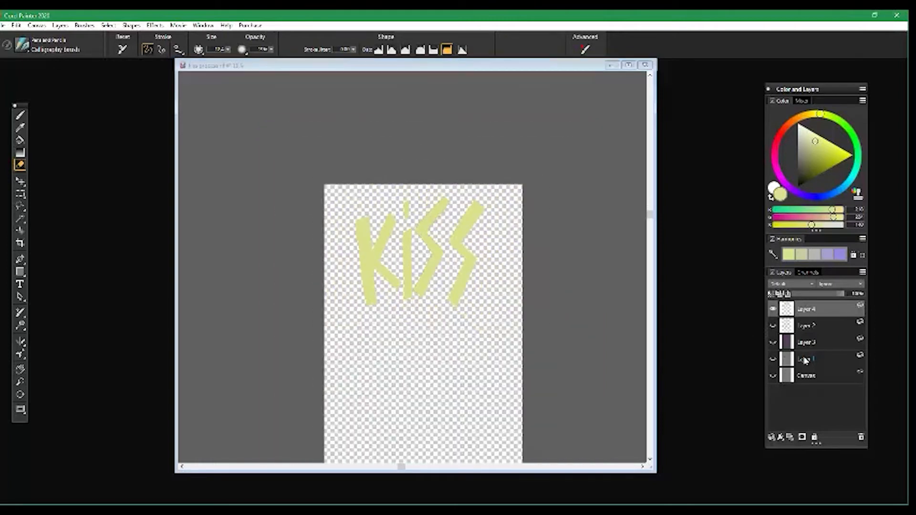
click(773, 359)
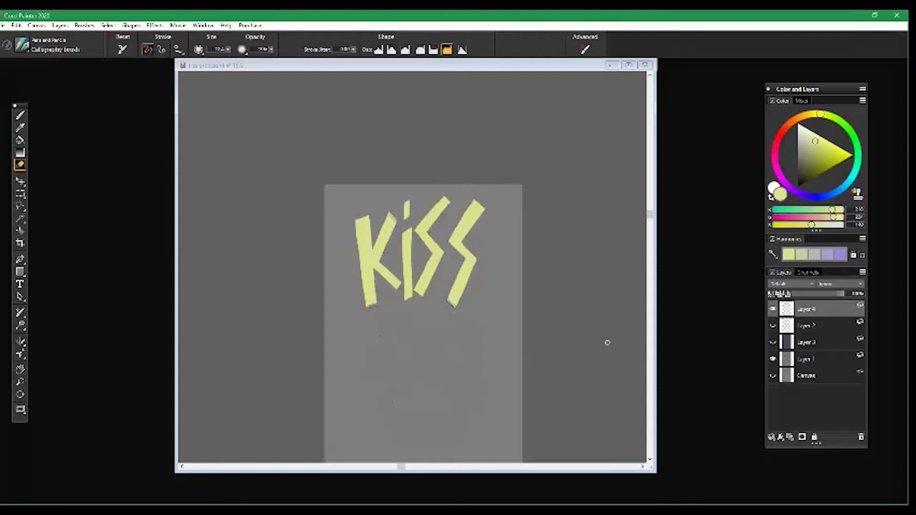
key(ctrl+minus)
drag(649, 219, 648, 265)
key(ctrl+plus)
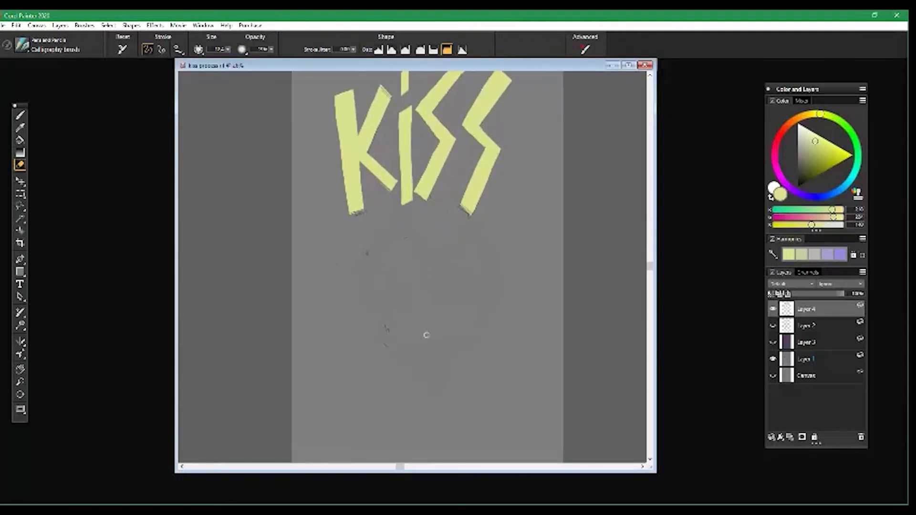
Show the lips sketch on Layer 2 and the purple background on Layer 3, and add a new layer above Layer 3
click(773, 326)
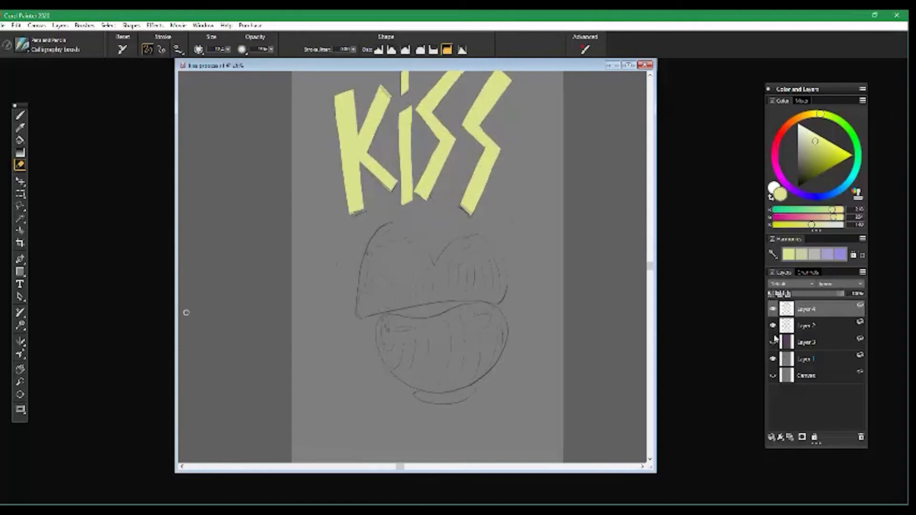
click(773, 342)
click(773, 342)
click(772, 343)
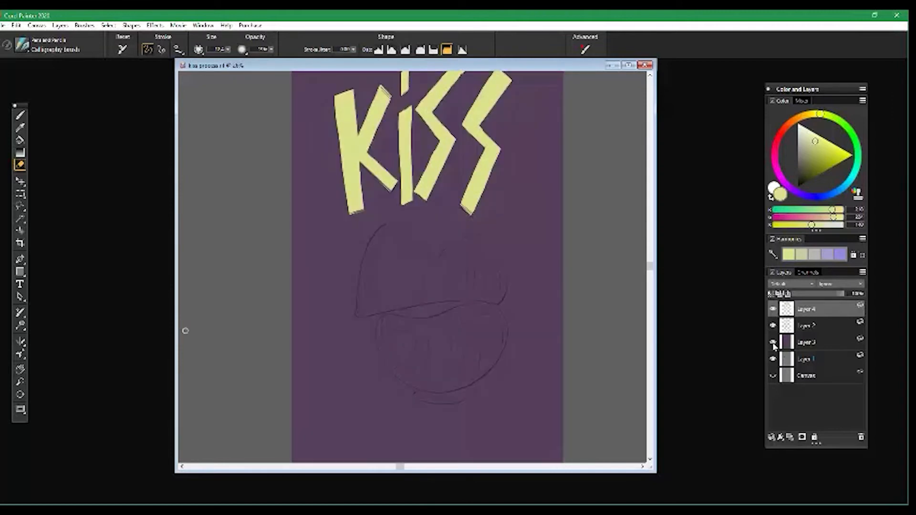
click(813, 344)
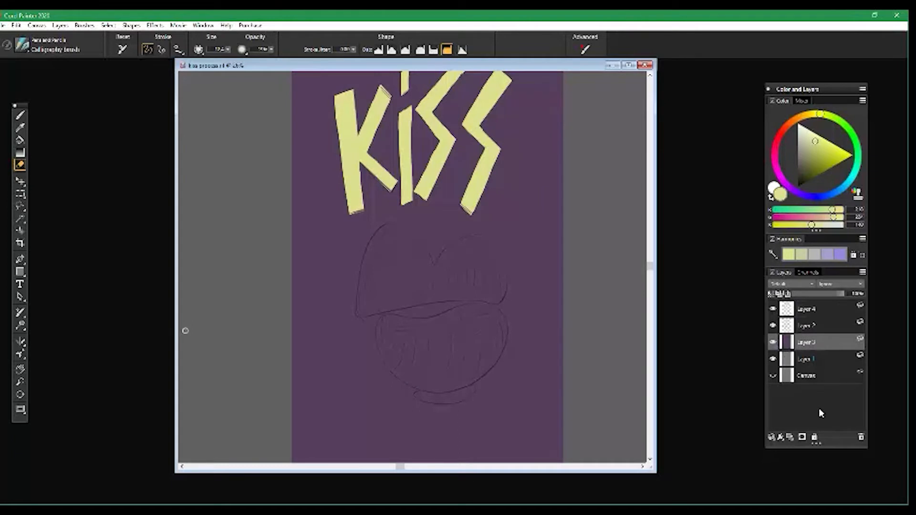
click(789, 437)
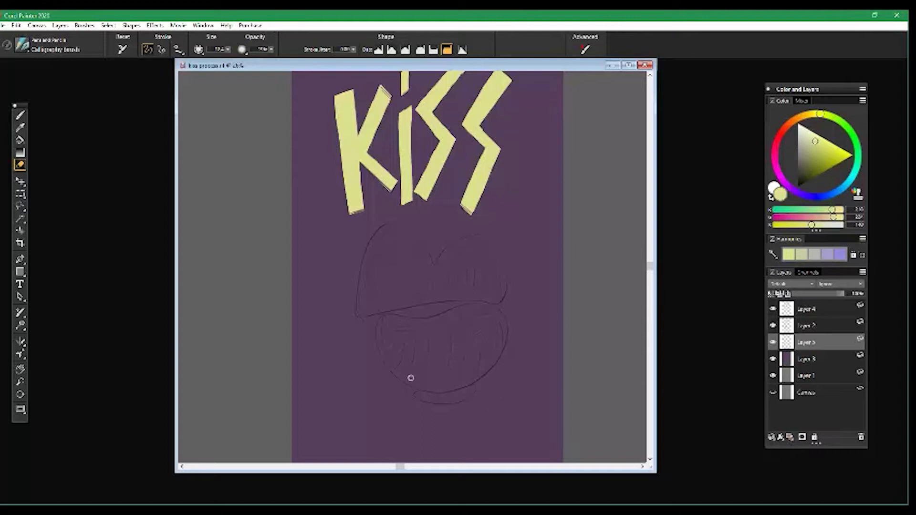
Set the painting colour to a strong, saturated red
click(787, 127)
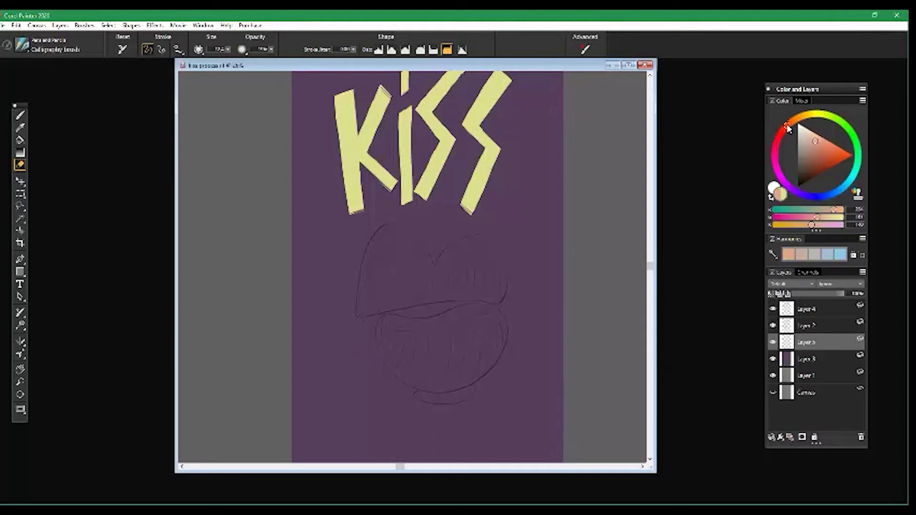
drag(815, 142, 832, 154)
drag(785, 128, 782, 130)
click(833, 150)
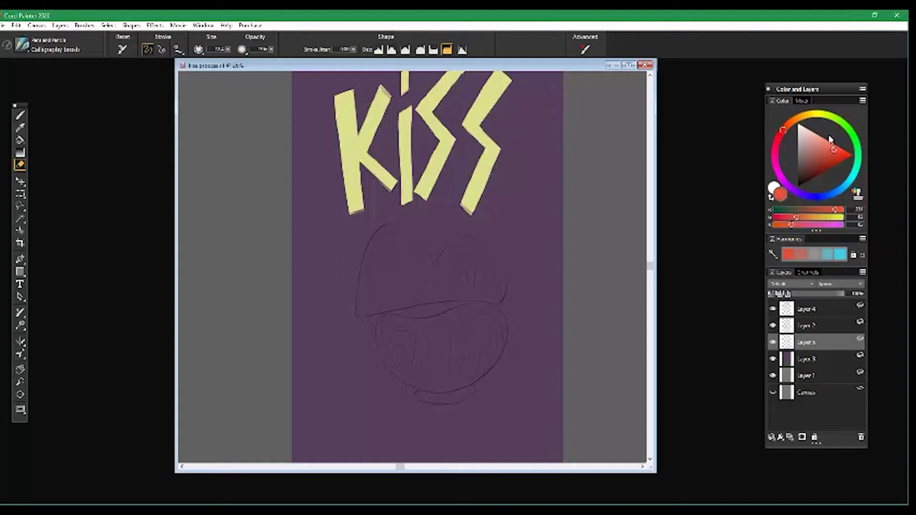
click(832, 155)
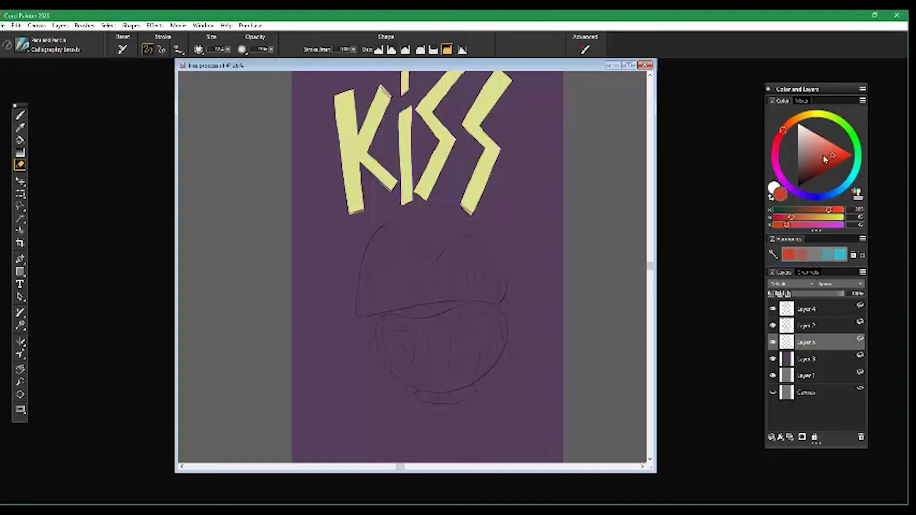
click(832, 159)
click(837, 158)
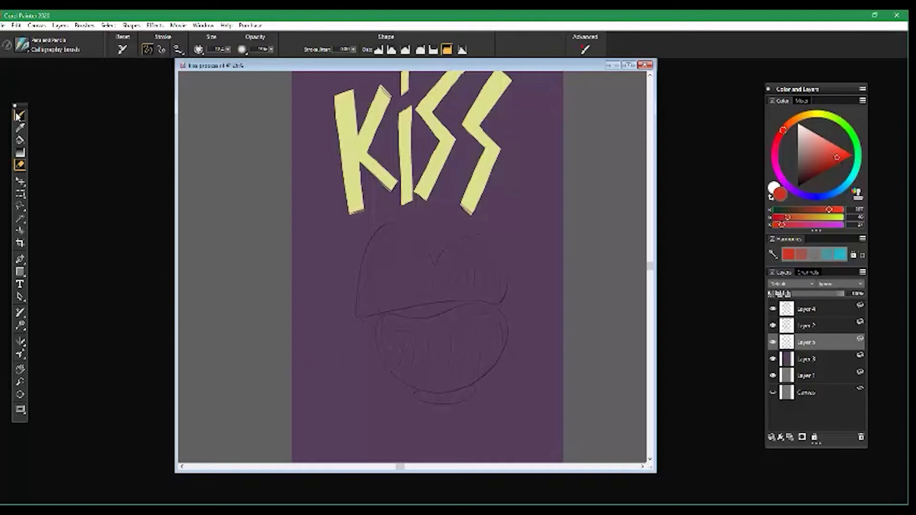
Choose the Round Oil Pastel brush, adjust its size, and paint a first red patch at the right end of the upper lip
key(b)
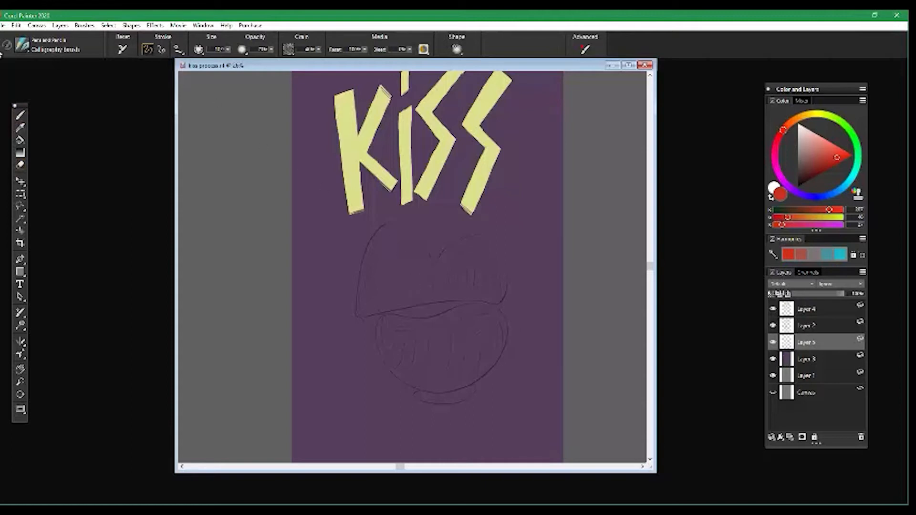
click(29, 50)
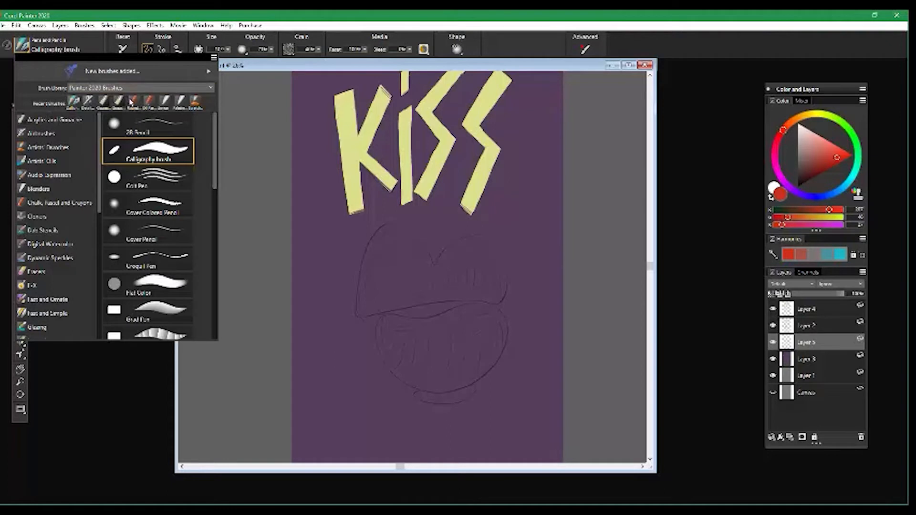
click(133, 102)
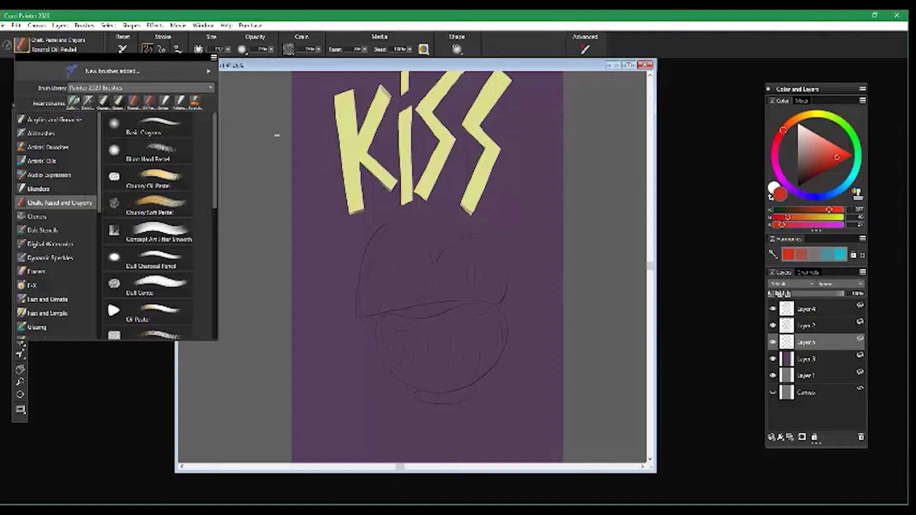
click(224, 101)
click(227, 50)
mouse_move(213, 59)
mouse_down()
mouse_move(262, 70)
mouse_move(249, 70)
mouse_up()
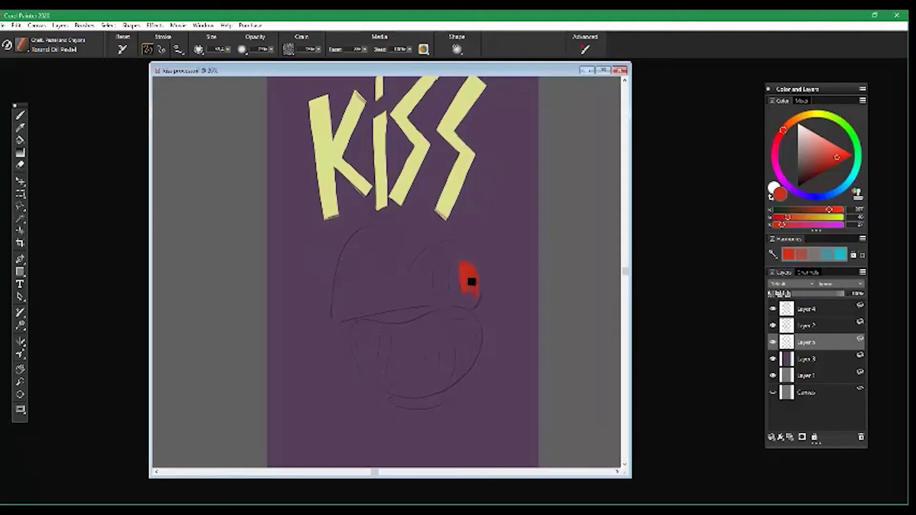
Darken the red, extend the patch on the upper lip's right end, and trace the lip's outline with an adjusted brush size
drag(836, 159, 823, 164)
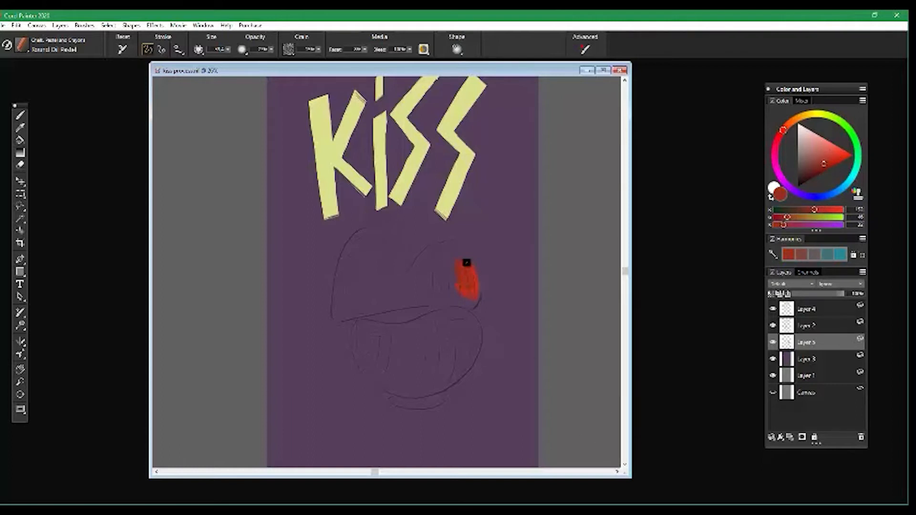
mouse_move(442, 256)
mouse_down()
mouse_move(466, 254)
mouse_move(458, 245)
mouse_move(474, 266)
mouse_move(472, 308)
mouse_move(436, 301)
mouse_move(331, 313)
mouse_up()
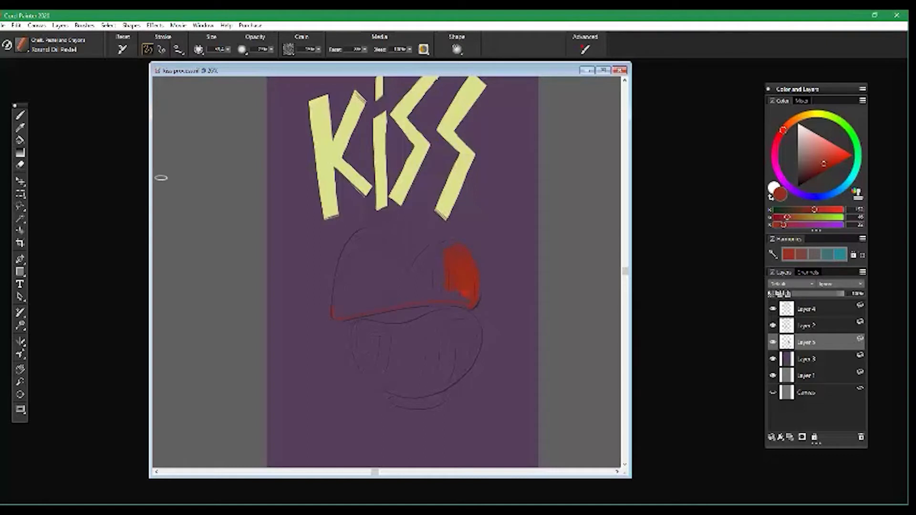
click(227, 49)
drag(234, 60, 246, 64)
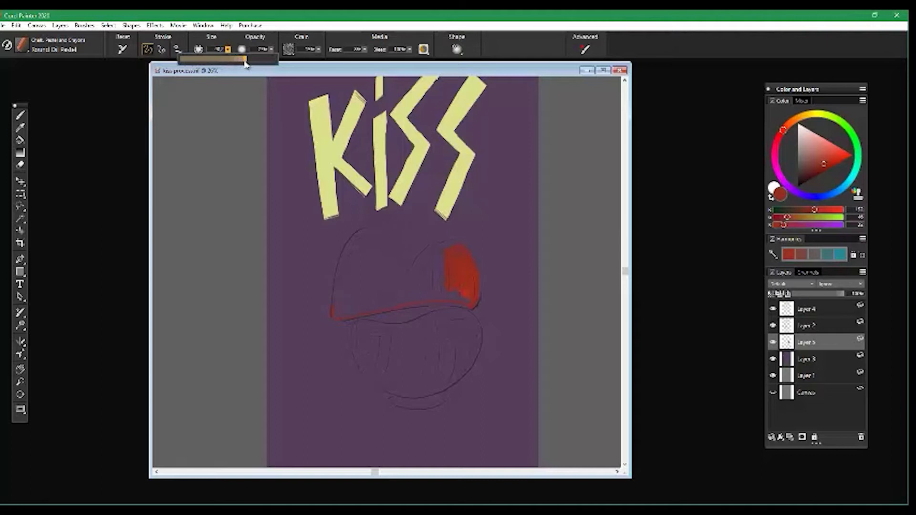
click(356, 245)
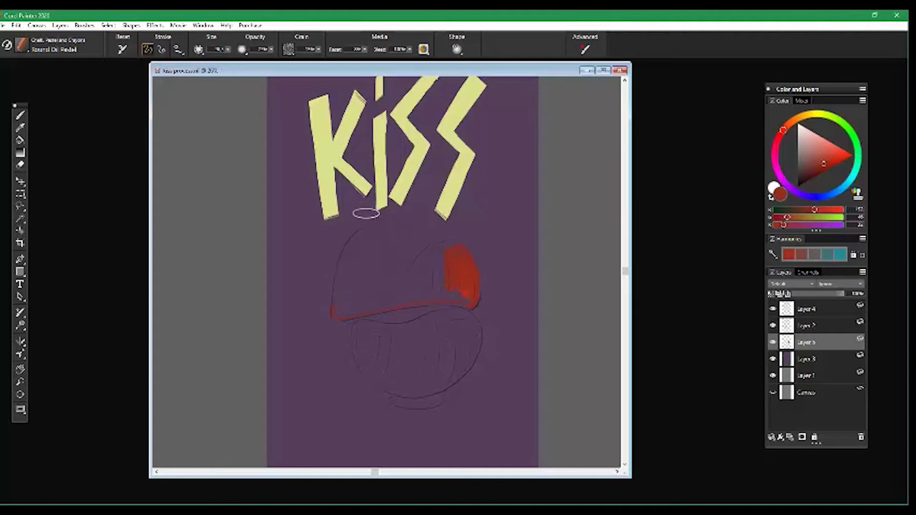
click(228, 51)
drag(246, 60, 240, 60)
mouse_move(354, 225)
mouse_down()
mouse_move(362, 234)
mouse_move(337, 308)
mouse_move(340, 285)
mouse_up()
mouse_move(379, 228)
mouse_down()
mouse_move(405, 267)
mouse_move(449, 240)
mouse_move(470, 299)
mouse_up()
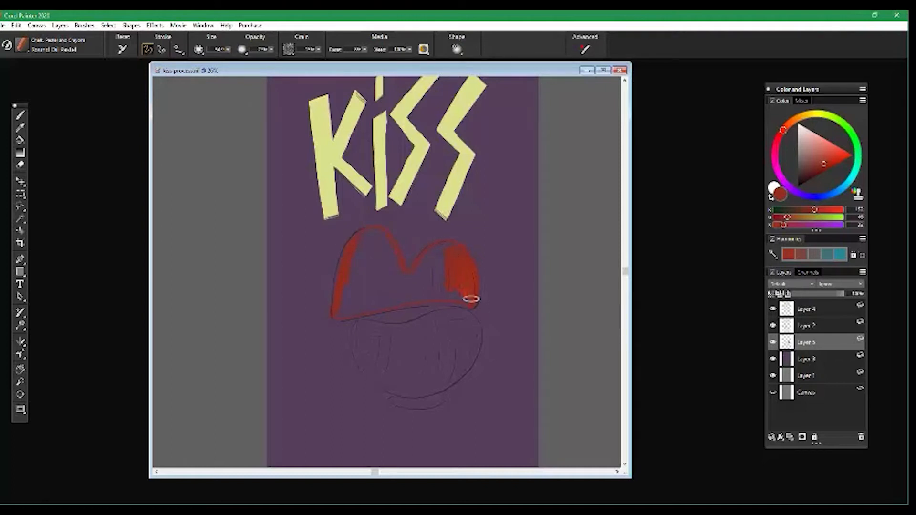
Fill the inside of the upper lip with the dark red up to the sketched outline
mouse_move(445, 253)
mouse_down()
mouse_move(422, 262)
mouse_move(443, 276)
mouse_move(436, 260)
mouse_move(451, 250)
mouse_move(431, 289)
mouse_move(428, 268)
mouse_move(448, 283)
mouse_move(429, 277)
mouse_move(425, 293)
mouse_move(407, 275)
mouse_move(464, 293)
mouse_up()
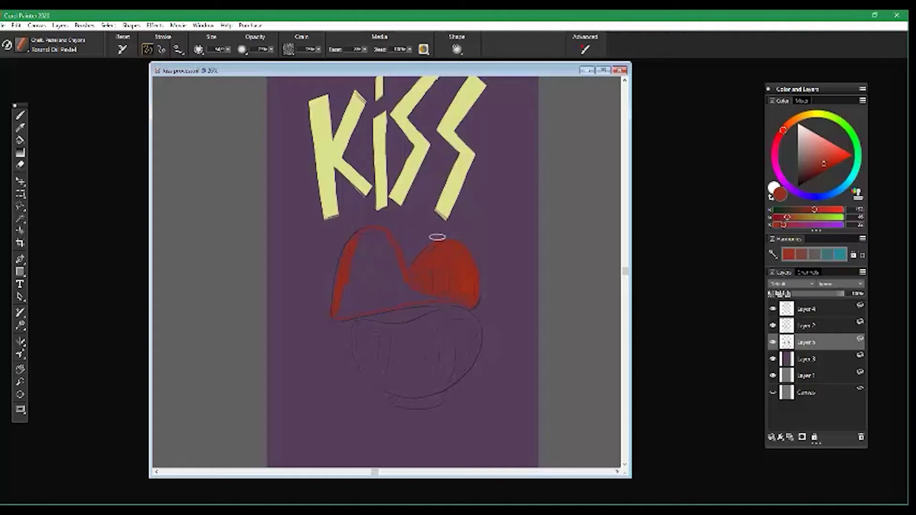
mouse_move(396, 292)
mouse_down()
mouse_move(385, 237)
mouse_move(386, 288)
mouse_up()
mouse_move(383, 254)
mouse_down()
mouse_move(359, 237)
mouse_move(385, 263)
mouse_up()
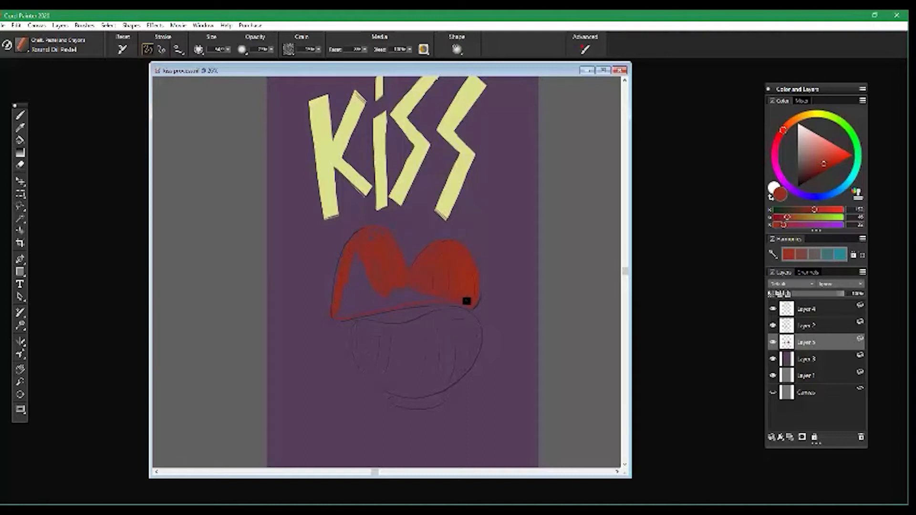
mouse_move(366, 271)
mouse_down()
mouse_move(349, 285)
mouse_move(357, 242)
mouse_move(369, 240)
mouse_move(383, 274)
mouse_move(340, 271)
mouse_move(339, 309)
mouse_move(442, 297)
mouse_move(405, 303)
mouse_move(427, 287)
mouse_move(438, 296)
mouse_move(415, 280)
mouse_move(437, 239)
mouse_move(434, 263)
mouse_up()
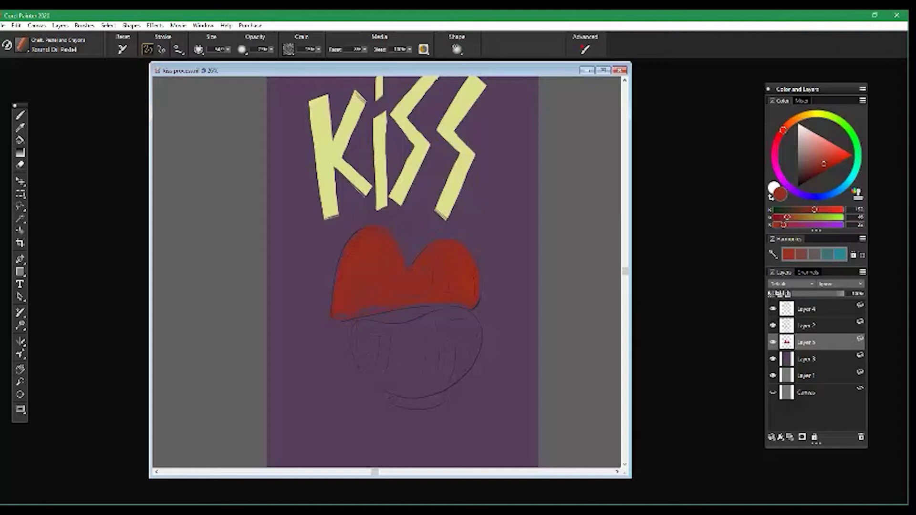
drag(401, 292, 411, 298)
mouse_move(351, 305)
mouse_down()
mouse_move(338, 319)
mouse_move(338, 288)
mouse_move(351, 316)
mouse_move(382, 286)
mouse_up()
drag(350, 255, 338, 288)
Fill the lower lip with the same dark red and dab slightly brighter red highlights onto both lips
mouse_move(457, 359)
mouse_down()
mouse_move(479, 329)
mouse_move(441, 367)
mouse_move(442, 316)
mouse_move(476, 322)
mouse_move(442, 323)
mouse_move(476, 336)
mouse_move(473, 321)
mouse_move(415, 333)
mouse_move(457, 312)
mouse_up()
mouse_move(367, 324)
mouse_down()
mouse_move(388, 327)
mouse_move(419, 335)
mouse_up()
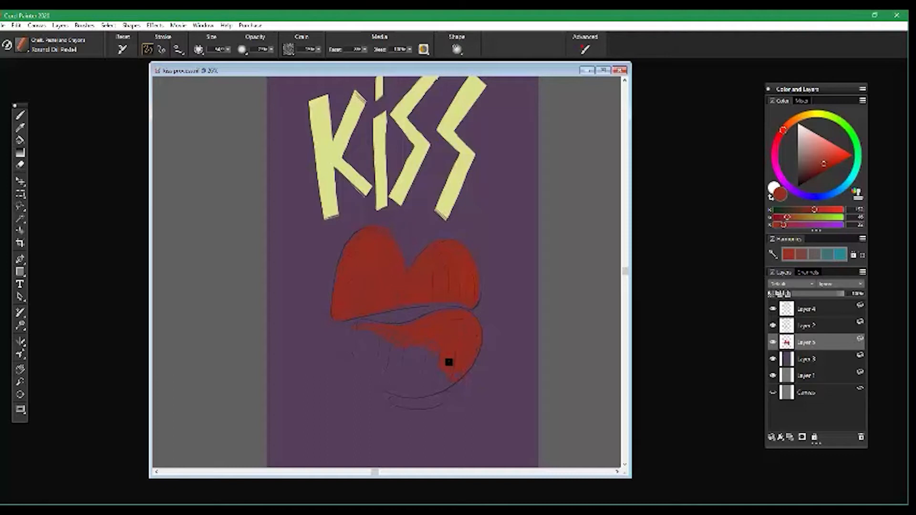
mouse_move(370, 342)
mouse_down()
mouse_move(355, 329)
mouse_move(363, 366)
mouse_move(361, 322)
mouse_up()
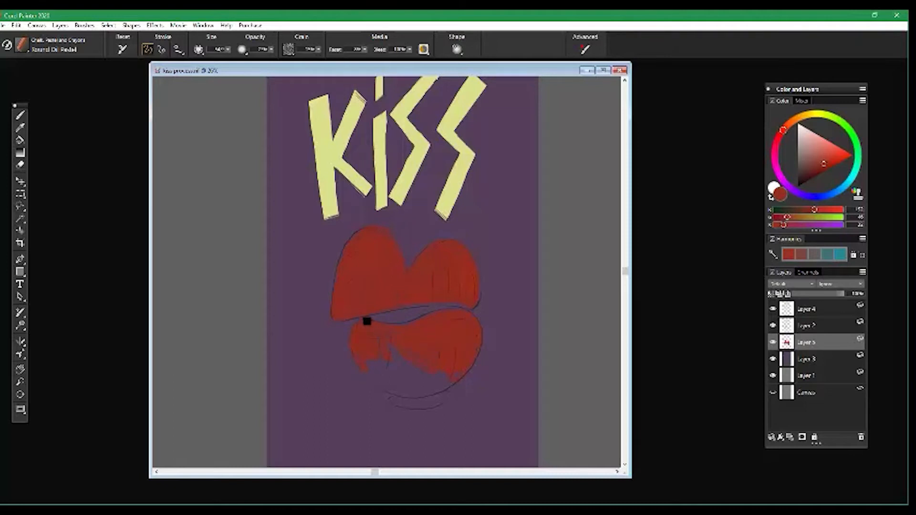
mouse_move(403, 357)
mouse_down()
mouse_move(365, 351)
mouse_move(376, 377)
mouse_up()
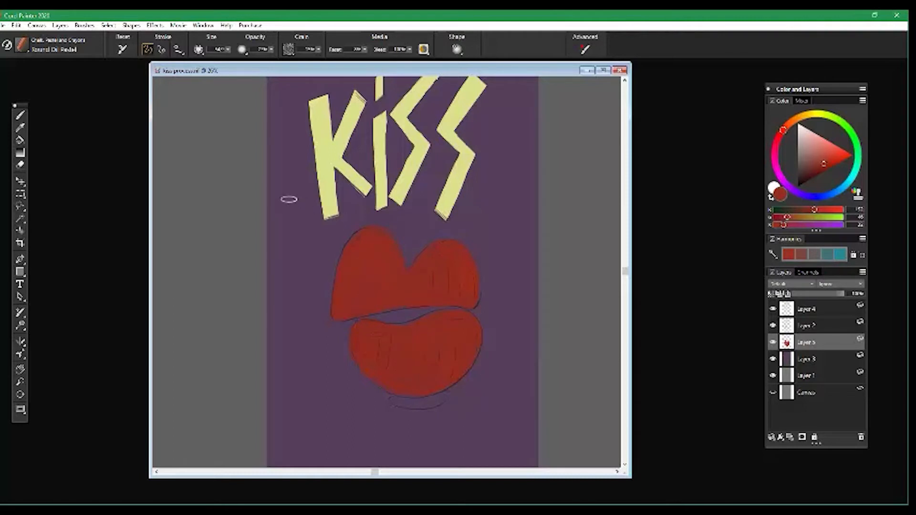
drag(824, 158, 829, 170)
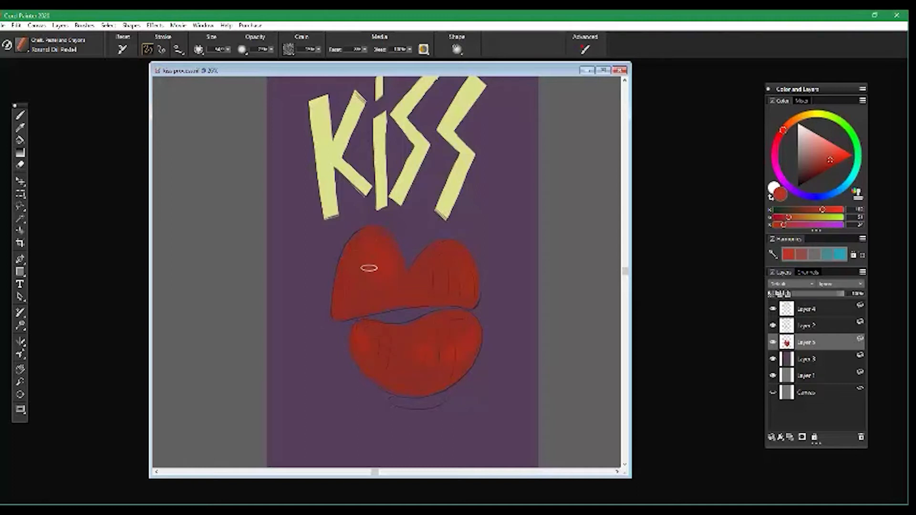
Add a new layer above the red lips, set it to Multiply, and pick a deep dark red for shading
click(786, 436)
drag(830, 164, 825, 158)
drag(773, 145, 782, 135)
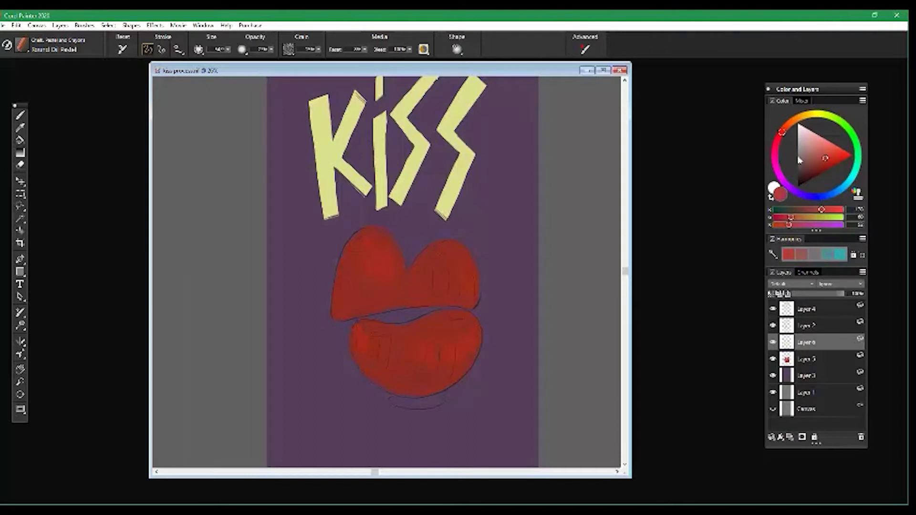
drag(822, 162, 816, 168)
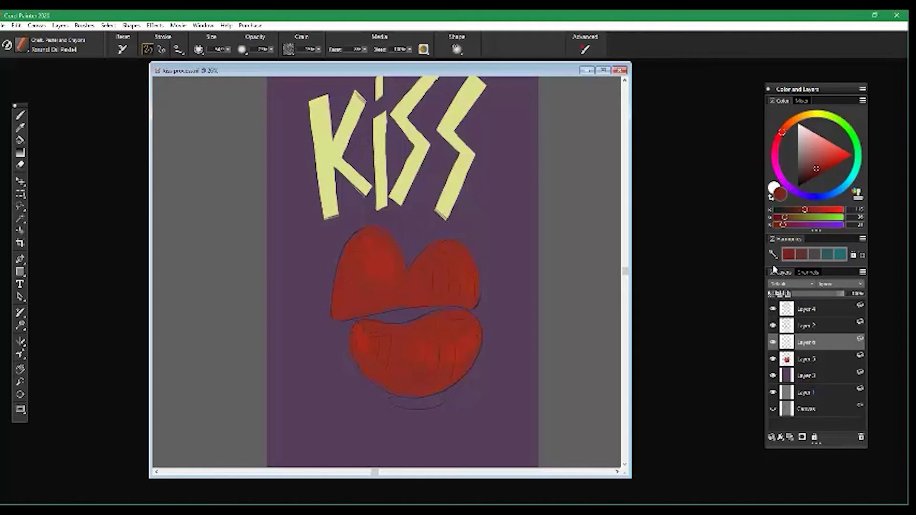
click(780, 285)
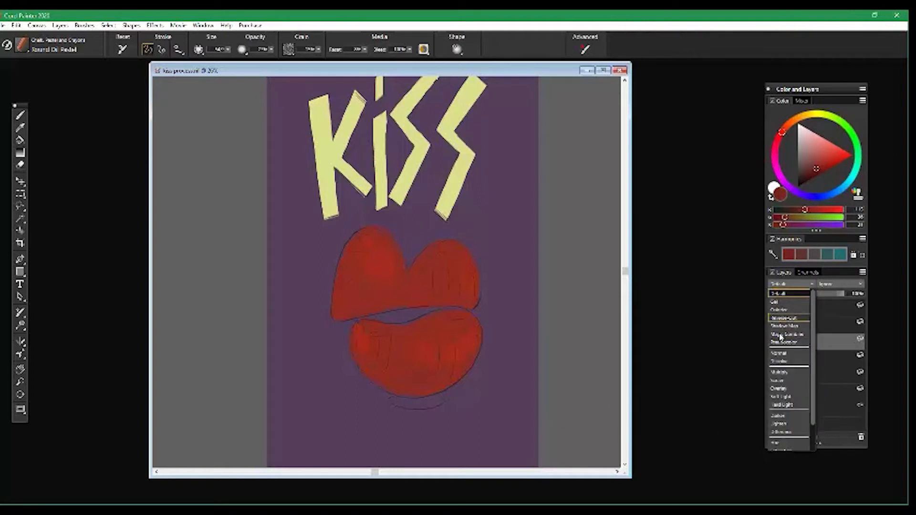
click(779, 372)
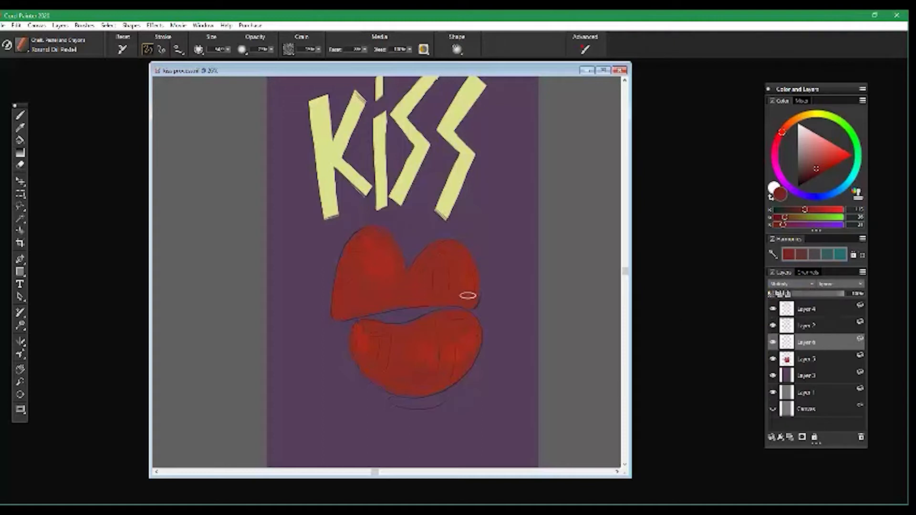
Shade the lower edges of both lips with a larger brush and reduce the Multiply layer's opacity to soften the shadows
drag(469, 305, 475, 303)
drag(840, 295, 822, 294)
drag(462, 303, 433, 303)
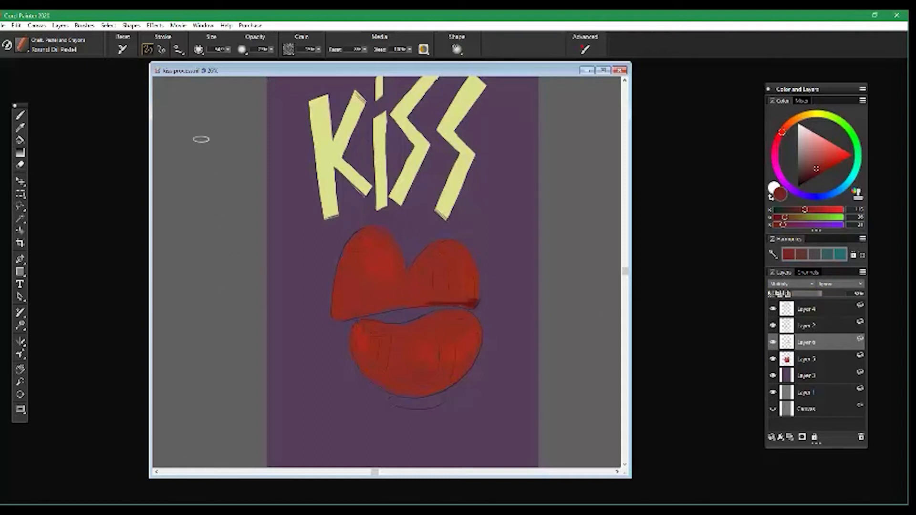
click(228, 51)
click(245, 61)
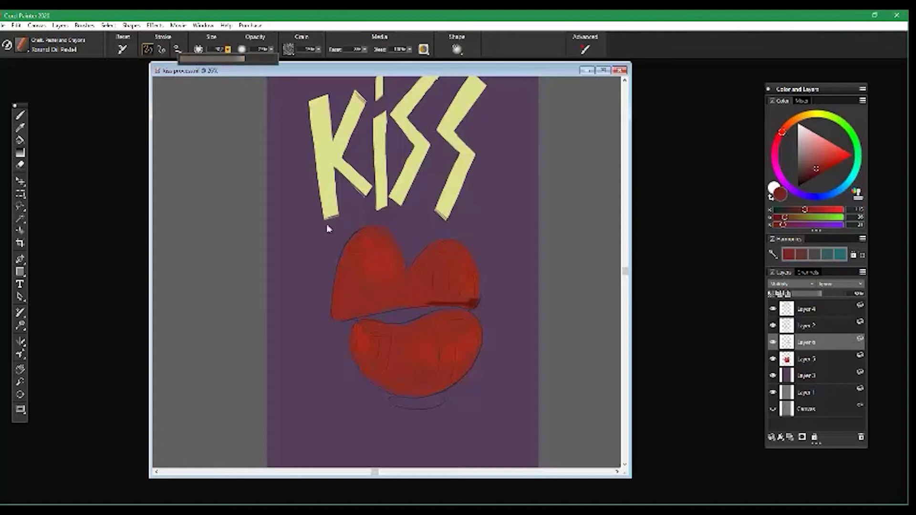
mouse_move(404, 300)
mouse_down()
mouse_move(426, 303)
mouse_move(351, 316)
mouse_move(336, 306)
mouse_move(361, 314)
mouse_move(473, 307)
mouse_move(471, 299)
mouse_move(349, 311)
mouse_move(361, 312)
mouse_move(337, 300)
mouse_up()
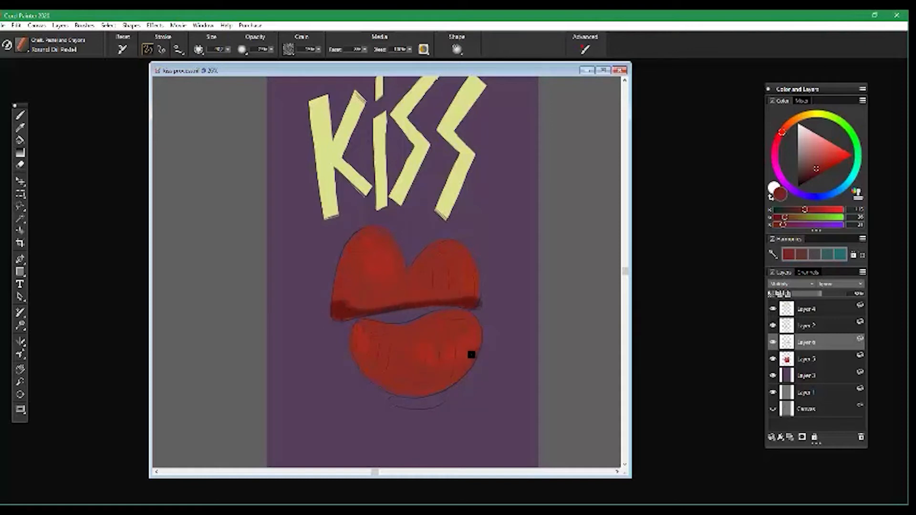
mouse_move(436, 385)
mouse_down()
mouse_move(376, 378)
mouse_move(358, 351)
mouse_move(389, 390)
mouse_move(431, 393)
mouse_move(466, 372)
mouse_move(454, 378)
mouse_move(476, 346)
mouse_move(470, 356)
mouse_move(381, 370)
mouse_move(418, 392)
mouse_move(427, 390)
mouse_move(356, 355)
mouse_move(390, 383)
mouse_move(362, 353)
mouse_move(422, 301)
mouse_move(406, 304)
mouse_move(432, 299)
mouse_move(413, 300)
mouse_move(479, 304)
mouse_up()
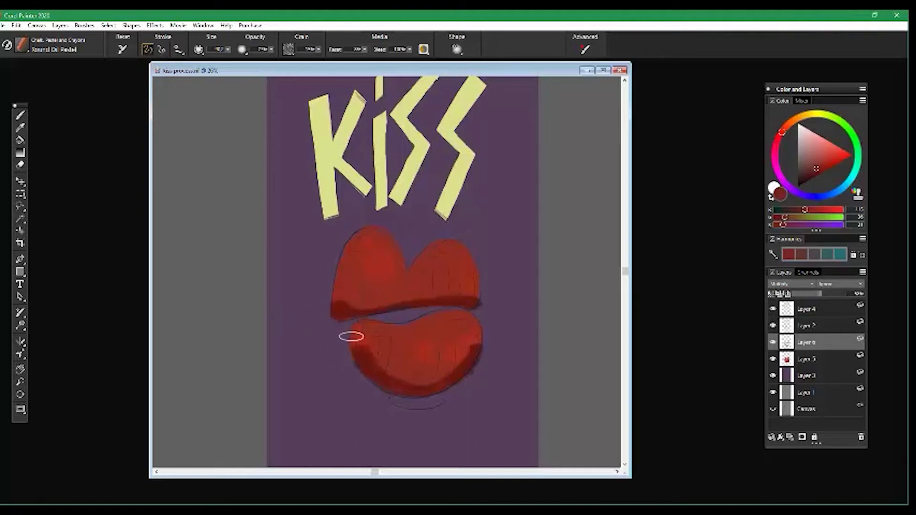
drag(820, 294, 805, 296)
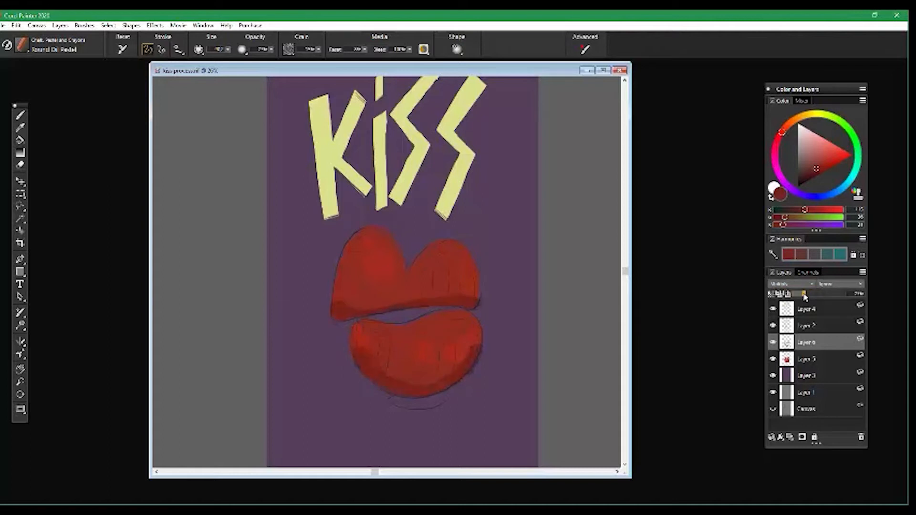
Clean up the shading around the lips with a resized Eraser and add a new layer above the shading layer
click(21, 166)
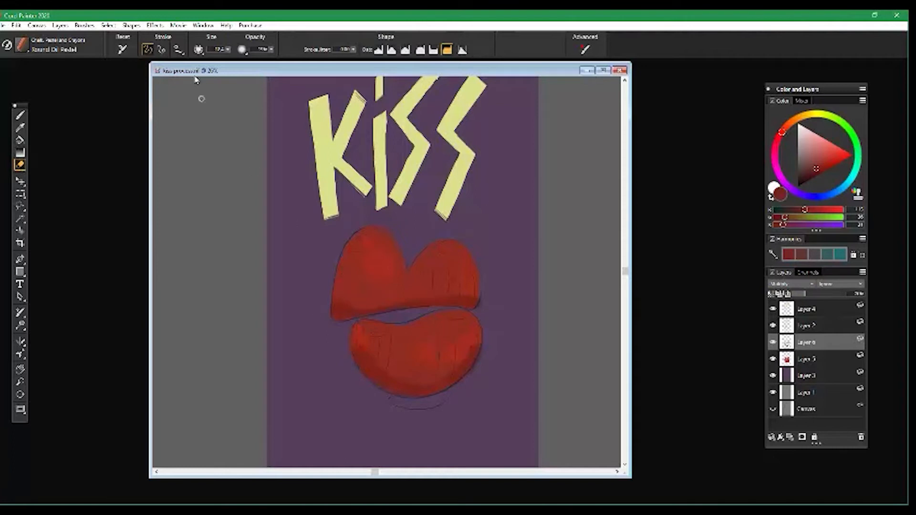
click(228, 49)
click(224, 61)
click(789, 437)
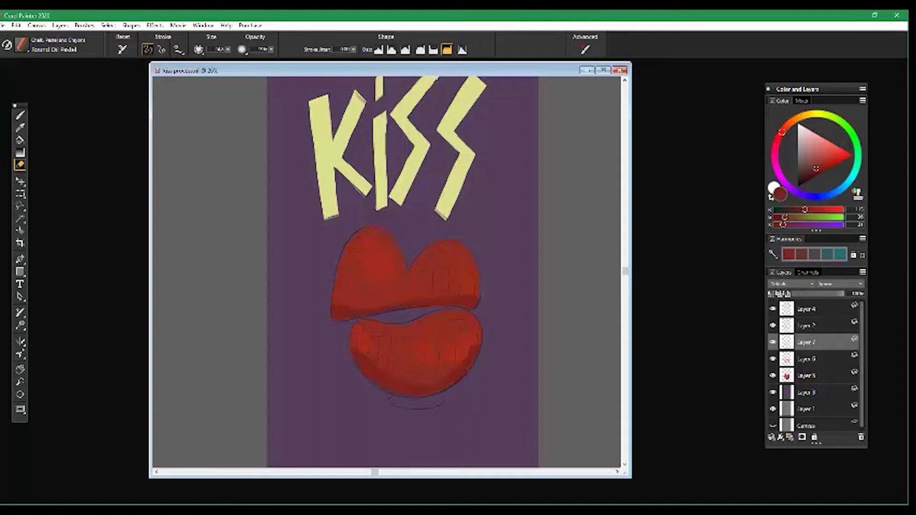
Sample the red of the upper lip and shift it to a light salmon-orange highlight color
key(alt)
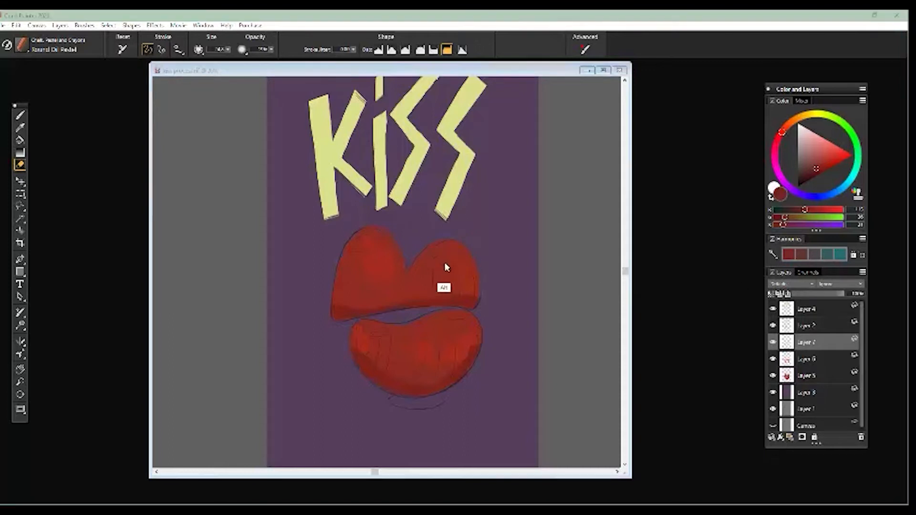
key(c)
alt+click(449, 249)
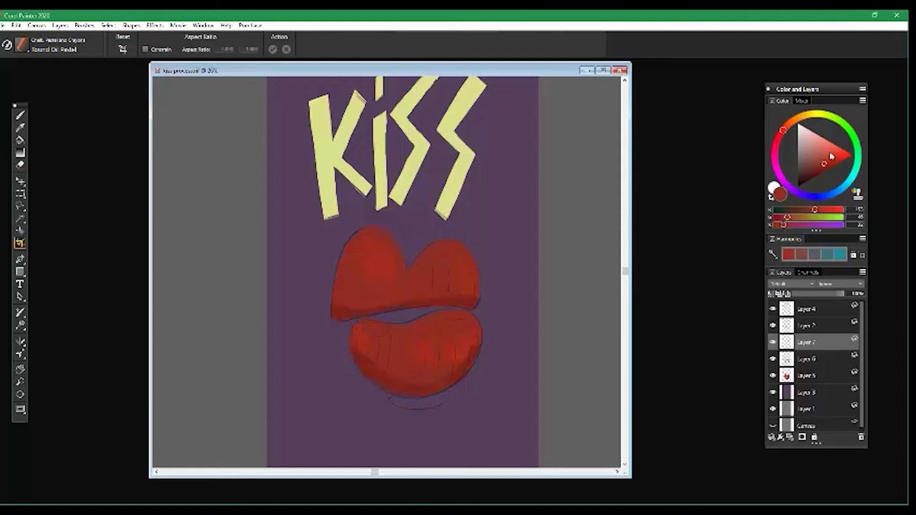
drag(823, 162, 829, 154)
drag(782, 130, 788, 124)
mouse_move(830, 162)
mouse_down()
mouse_move(818, 141)
mouse_move(823, 154)
mouse_up()
click(419, 241)
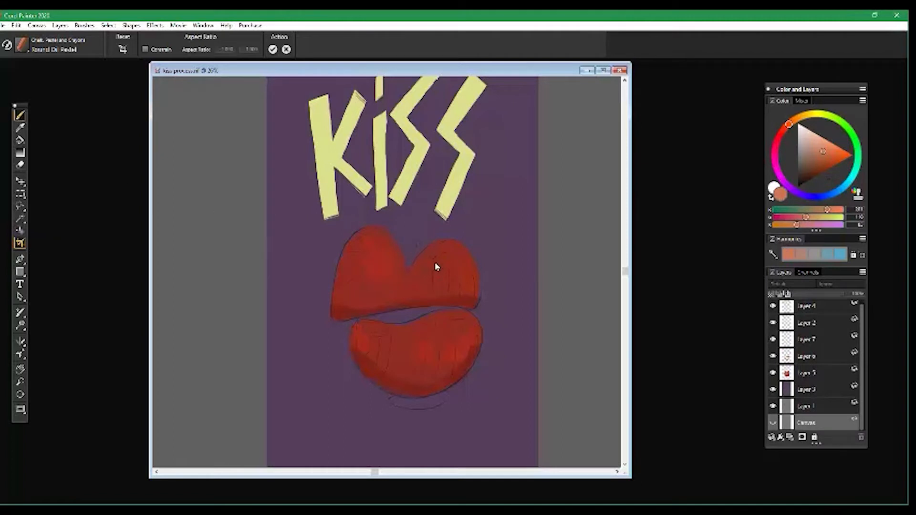
Switch back to the brush and make Layer 7, above the shading layer, the active layer
key(b)
click(437, 266)
click(541, 242)
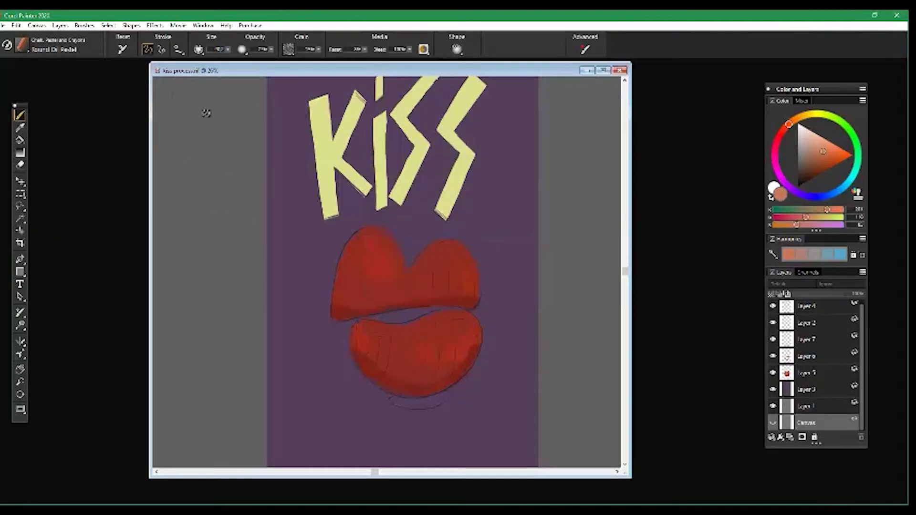
click(217, 146)
click(522, 296)
click(801, 345)
click(773, 339)
click(773, 356)
click(772, 355)
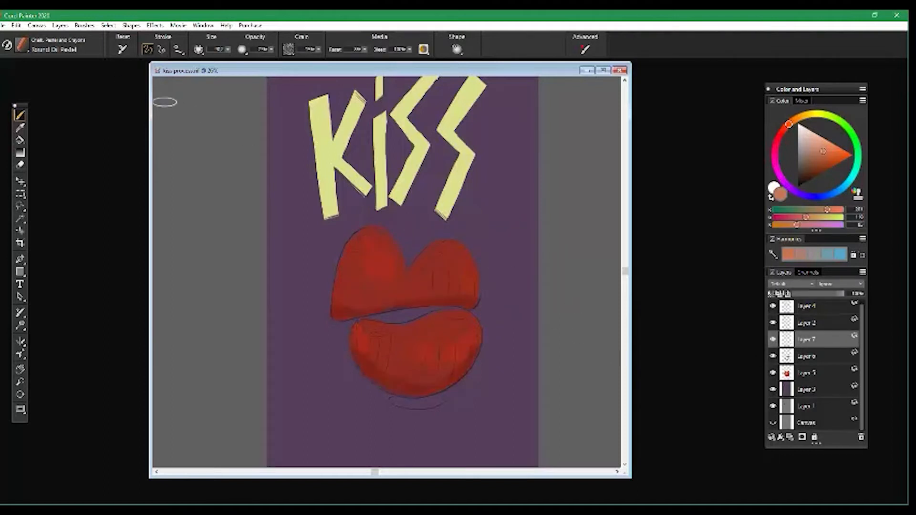
Reduce the brush size and paint salmon-orange oval highlights near the upper edges of both lips
click(228, 50)
mouse_move(245, 59)
mouse_down()
mouse_move(213, 65)
mouse_move(220, 61)
mouse_up()
click(228, 51)
mouse_move(434, 267)
mouse_down()
mouse_move(442, 255)
mouse_move(436, 264)
mouse_move(382, 246)
mouse_up()
drag(299, 338, 316, 316)
mouse_move(479, 308)
mouse_down()
mouse_move(460, 310)
mouse_move(473, 301)
mouse_move(478, 308)
mouse_move(464, 315)
mouse_move(468, 302)
mouse_move(460, 317)
mouse_move(475, 306)
mouse_move(466, 310)
mouse_up()
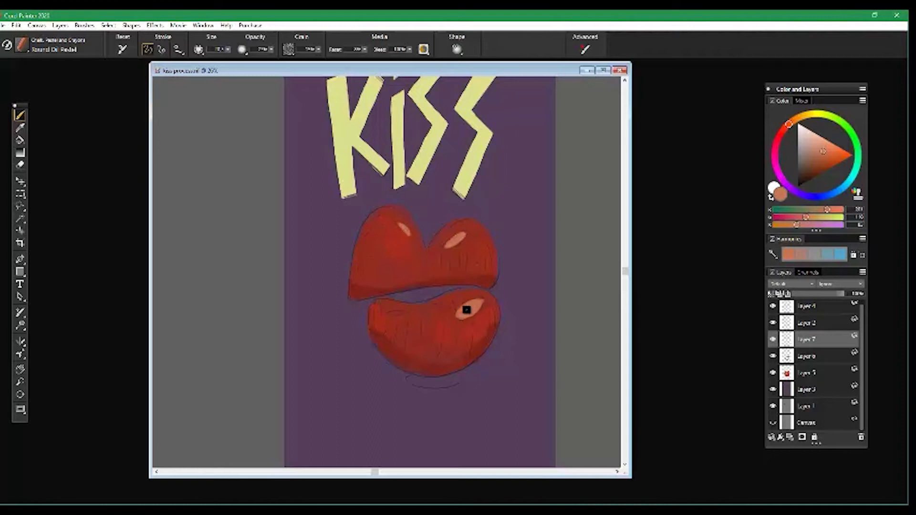
drag(370, 241, 364, 253)
drag(318, 319, 259, 305)
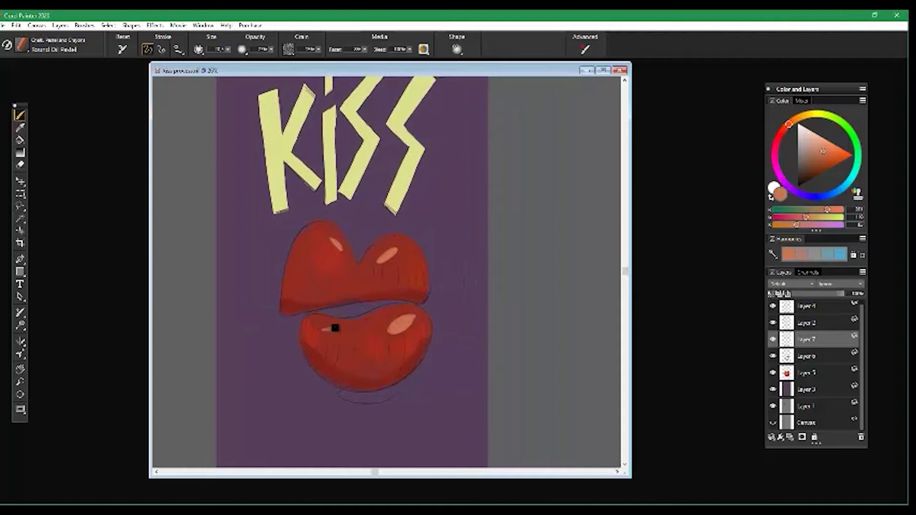
drag(272, 363, 305, 393)
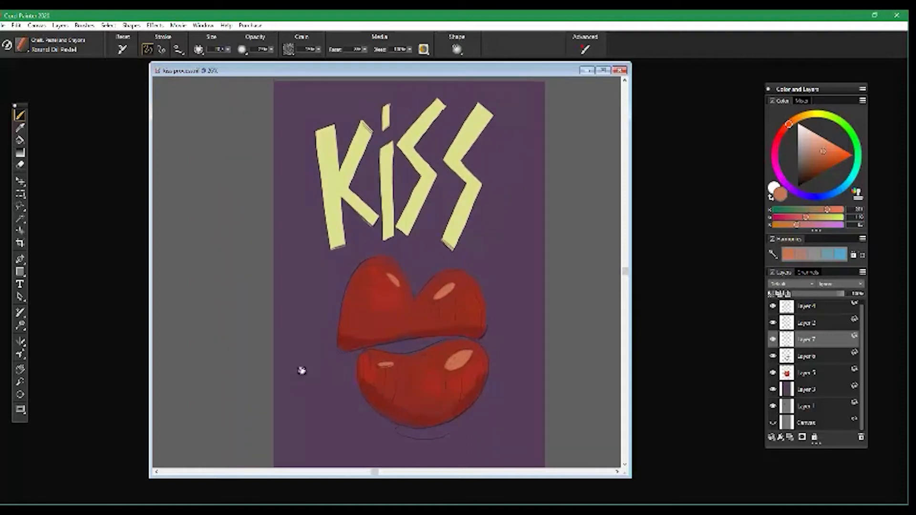
drag(409, 344, 367, 280)
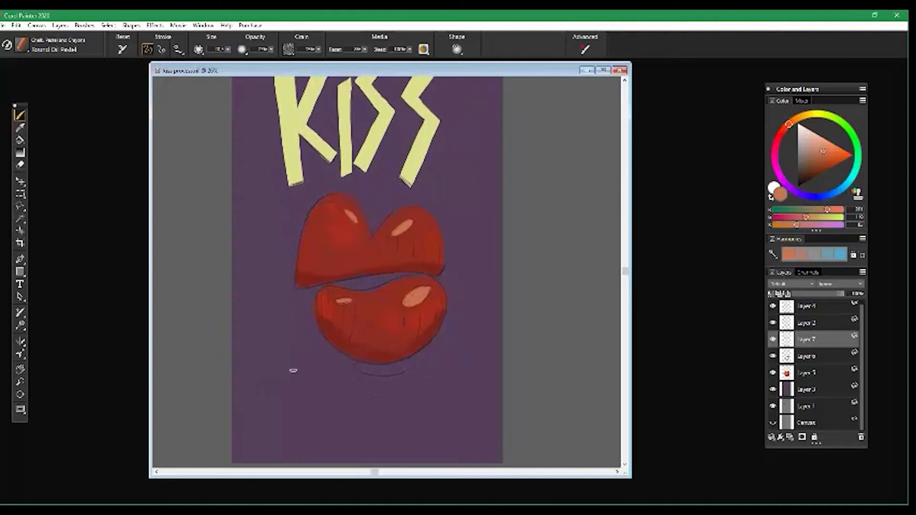
Add a new layer directly beneath the red lips layer and mix a darker purple from the sampled background color
click(810, 374)
click(790, 437)
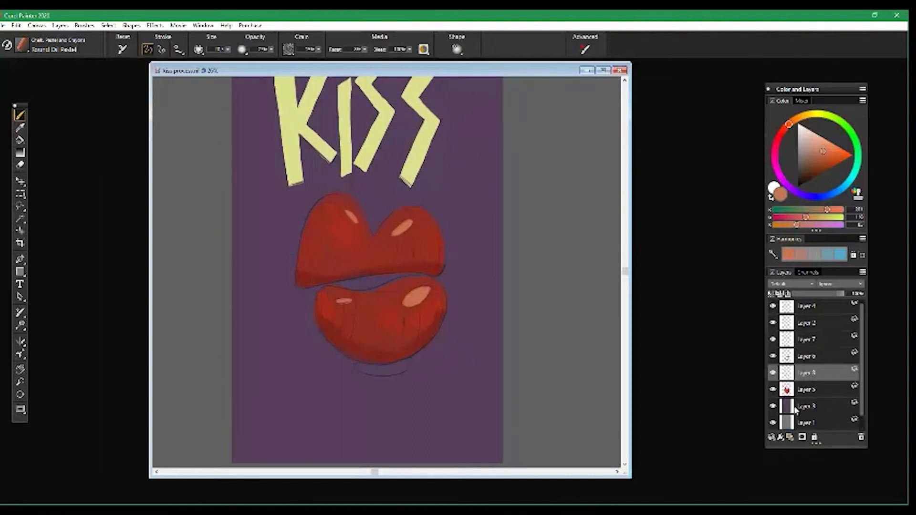
drag(805, 383, 808, 403)
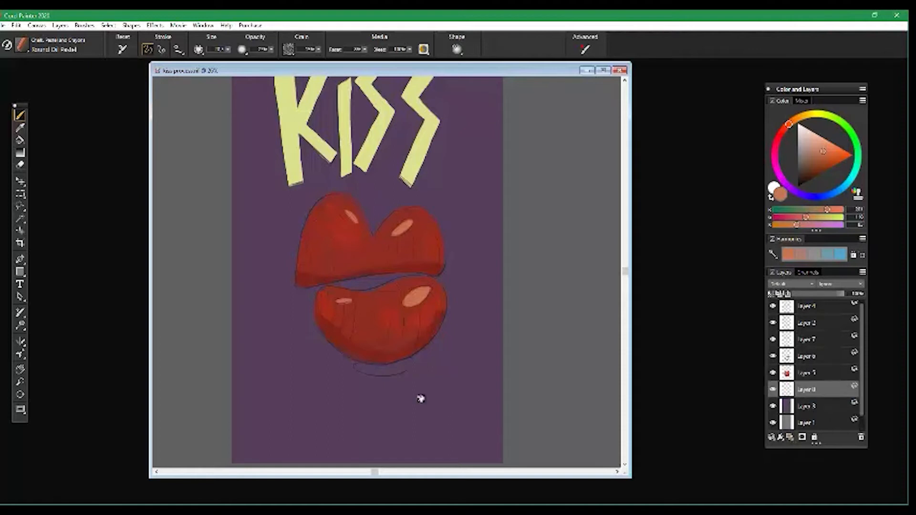
drag(421, 398, 413, 389)
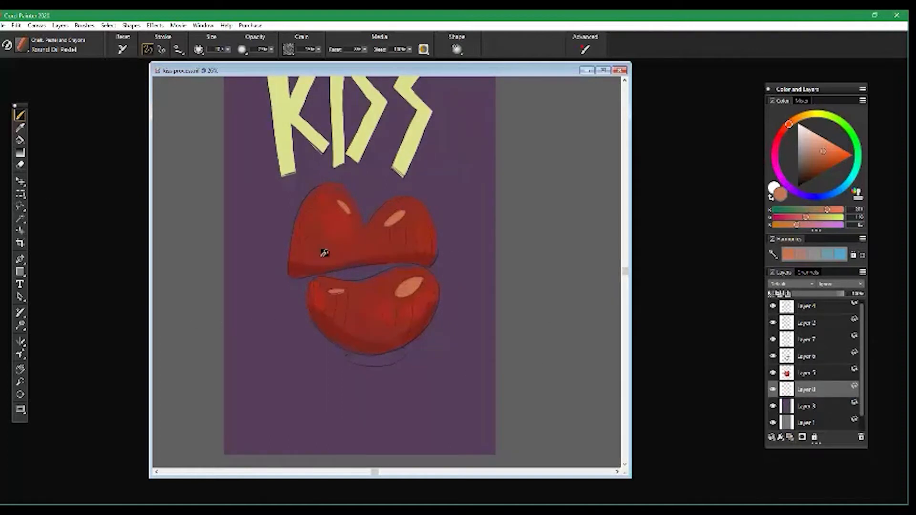
alt+click(458, 328)
drag(804, 171, 807, 178)
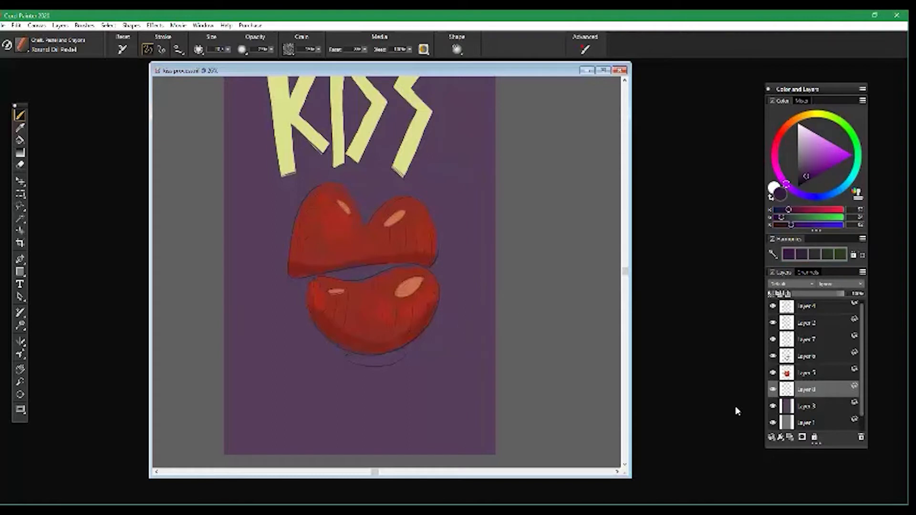
Paint a flat oval dark purple shadow just below the lower lip with a larger brush
drag(275, 354, 263, 342)
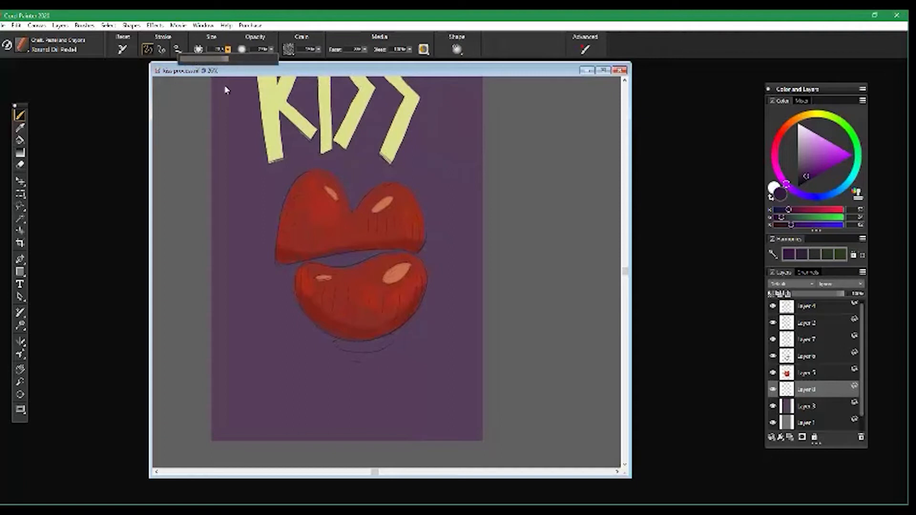
drag(281, 309, 265, 311)
mouse_move(368, 350)
mouse_down()
mouse_move(374, 340)
mouse_move(356, 353)
mouse_move(321, 347)
mouse_move(349, 356)
mouse_up()
click(228, 50)
drag(226, 59, 241, 60)
click(224, 221)
mouse_move(322, 347)
mouse_down()
mouse_move(375, 345)
mouse_move(337, 348)
mouse_up()
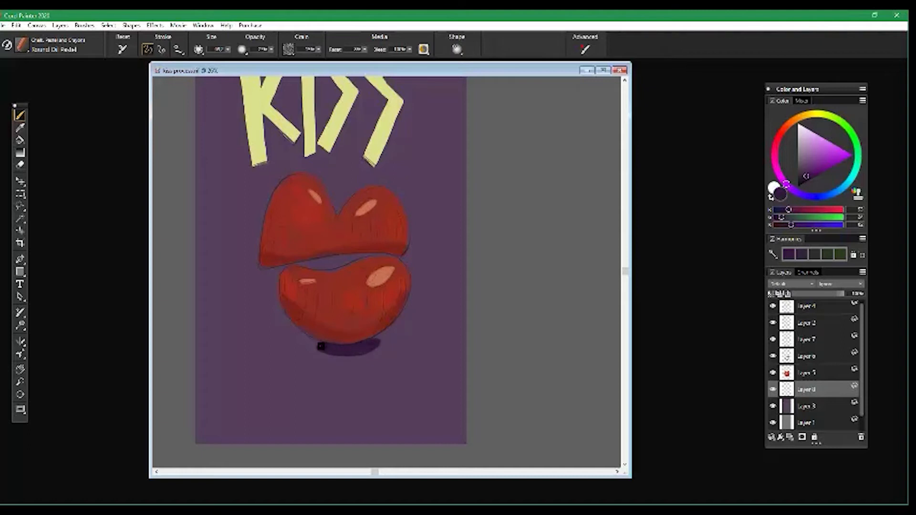
drag(332, 352, 344, 351)
drag(424, 386, 413, 380)
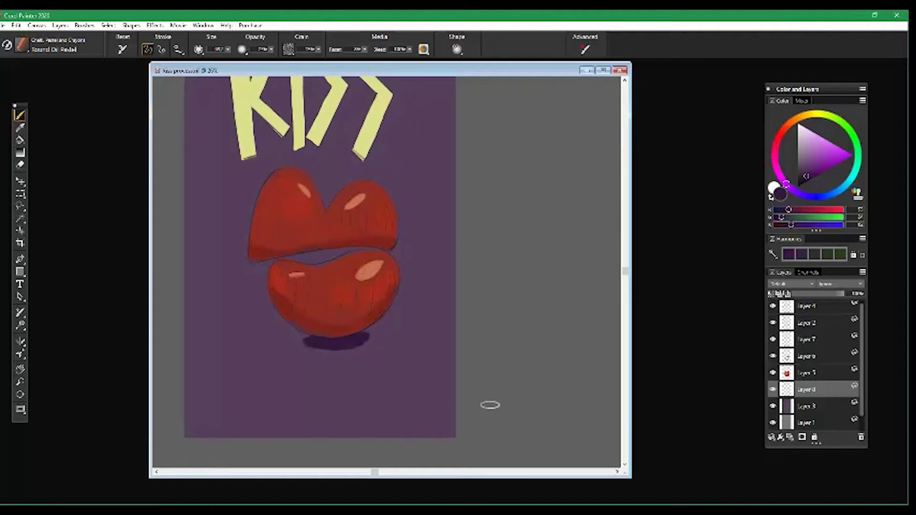
Soften the shadow by lowering its layer's opacity and setting its blend mode to Multiply
drag(836, 297, 824, 296)
click(790, 283)
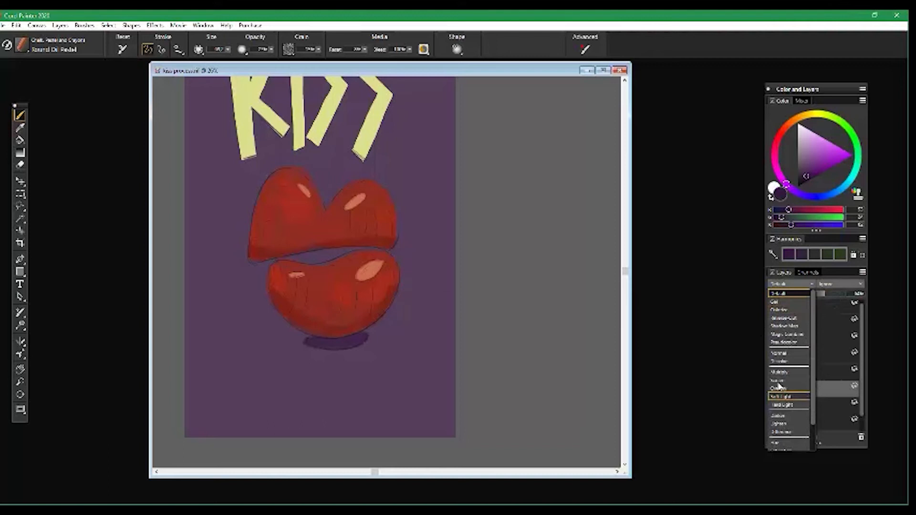
click(778, 382)
drag(822, 295, 814, 297)
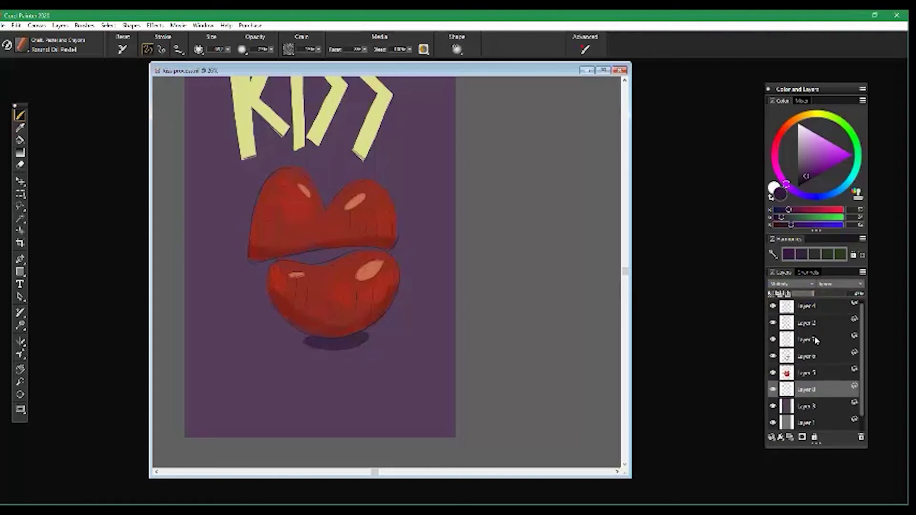
mouse_move(230, 283)
mouse_down()
mouse_move(224, 318)
mouse_move(250, 298)
mouse_up()
drag(228, 377, 248, 376)
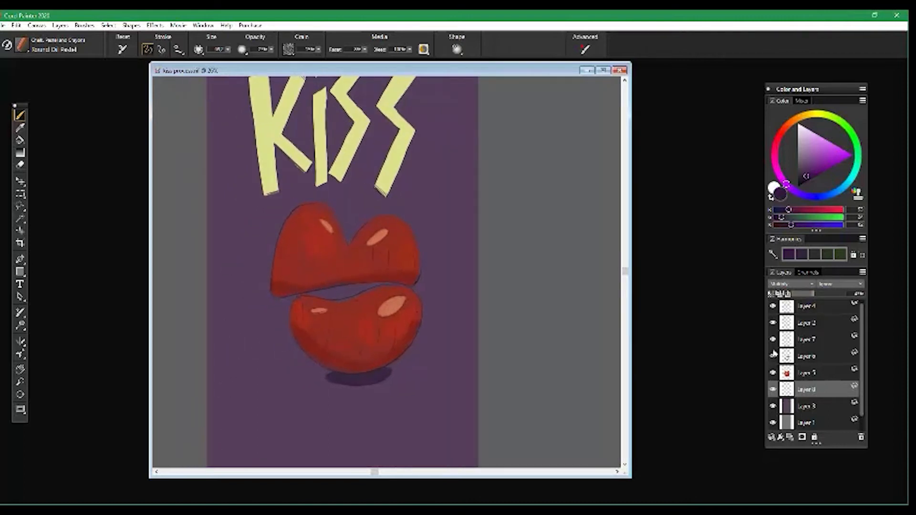
Add a new layer above the lip highlights on Layer 7 and mix a light golden orange
click(810, 339)
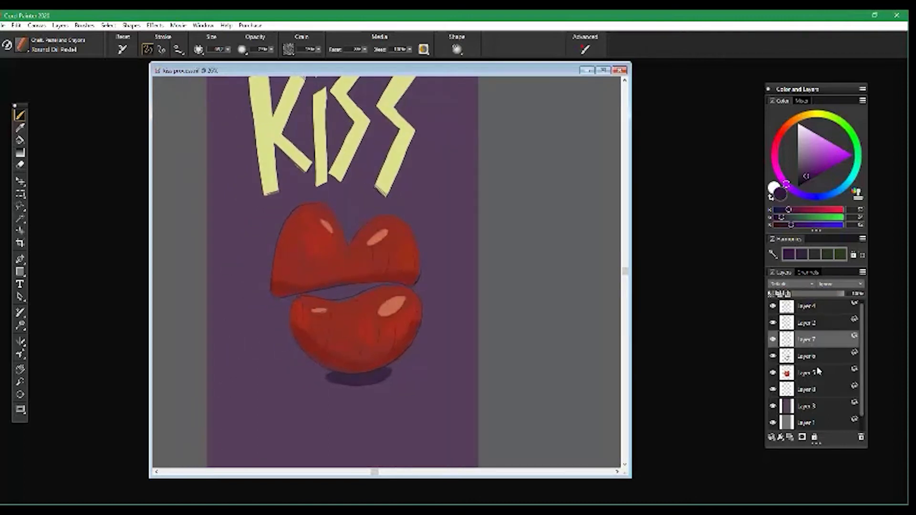
drag(316, 391, 308, 389)
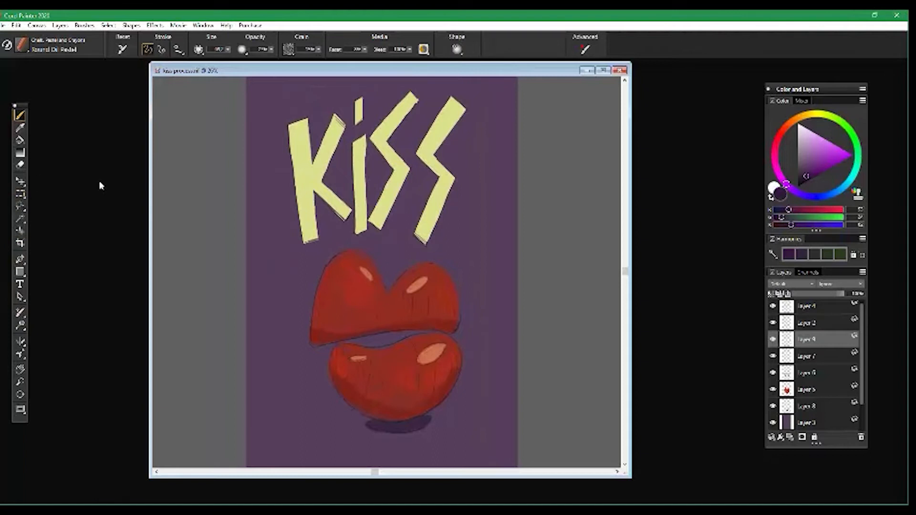
alt+click(312, 167)
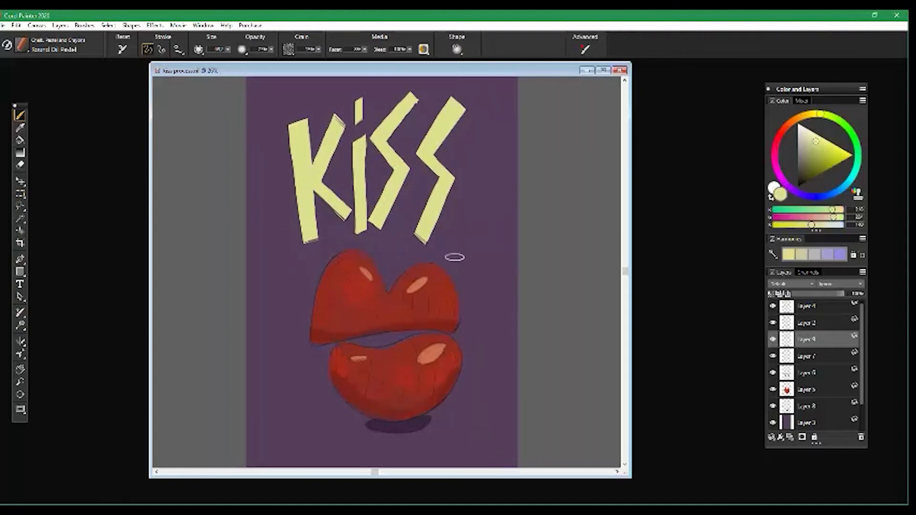
click(810, 139)
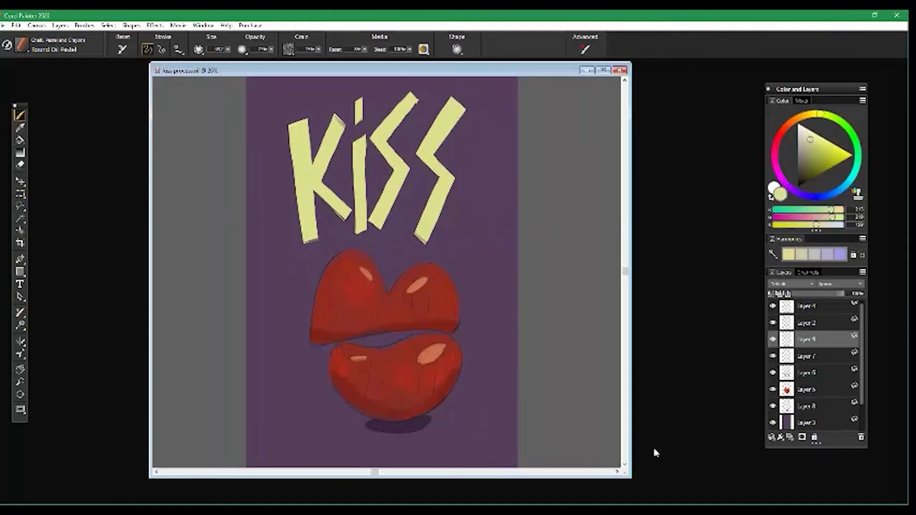
alt+click(417, 285)
drag(794, 123, 801, 119)
alt+click(385, 135)
drag(820, 154, 831, 148)
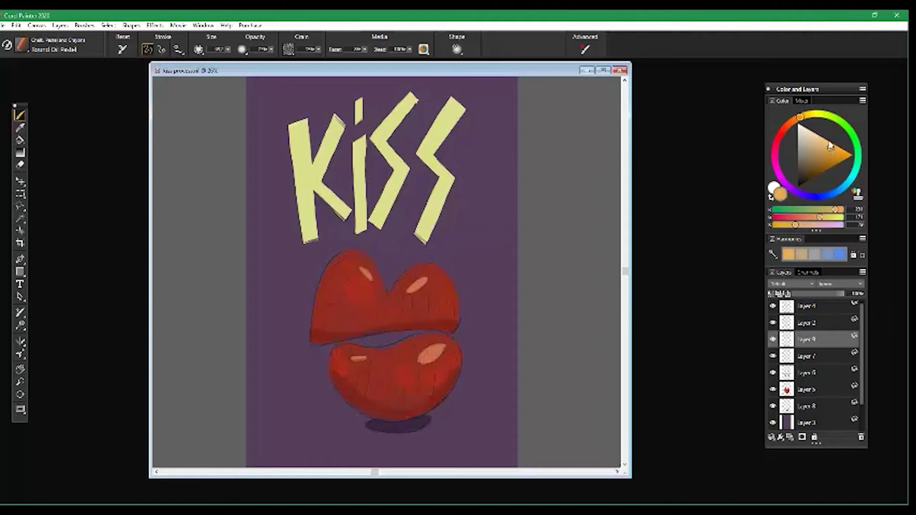
Reduce the brush size and paint short orange accent strokes above both outer sides of the upper lip
drag(318, 287, 320, 289)
click(227, 50)
drag(230, 58, 212, 62)
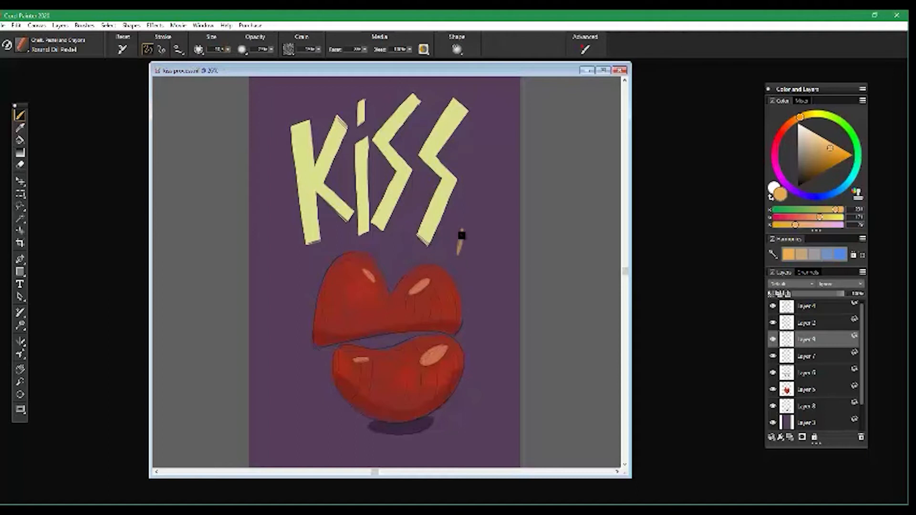
drag(458, 252, 460, 238)
mouse_move(293, 262)
mouse_down()
mouse_move(300, 270)
mouse_move(297, 262)
mouse_up()
scroll(299, 330, down, 2)
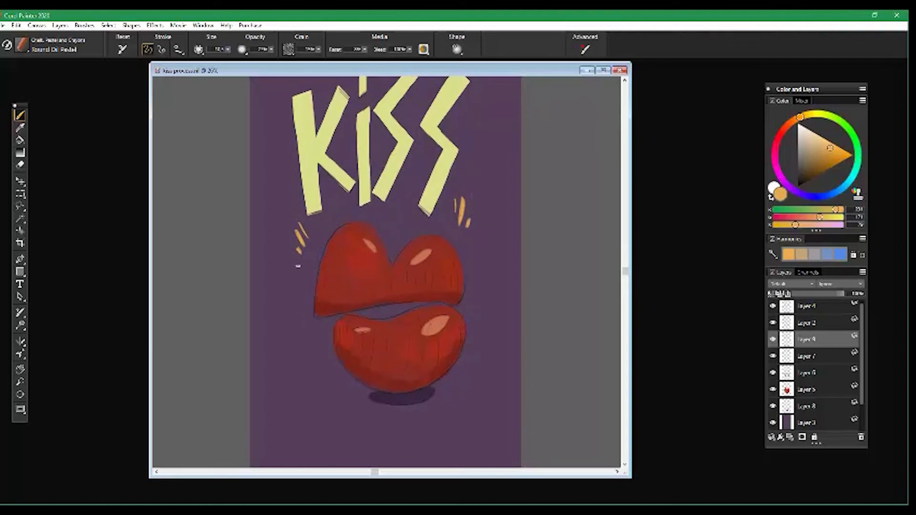
Draw thin curved accent lines along the outer side edges of both lips and refine the accent strokes above
drag(313, 283, 313, 320)
mouse_move(423, 303)
mouse_down()
mouse_move(457, 310)
mouse_move(457, 289)
mouse_move(459, 306)
mouse_move(467, 283)
mouse_up()
drag(333, 323, 328, 347)
drag(465, 337, 457, 366)
mouse_move(264, 218)
mouse_down()
mouse_move(313, 218)
mouse_move(315, 227)
mouse_up()
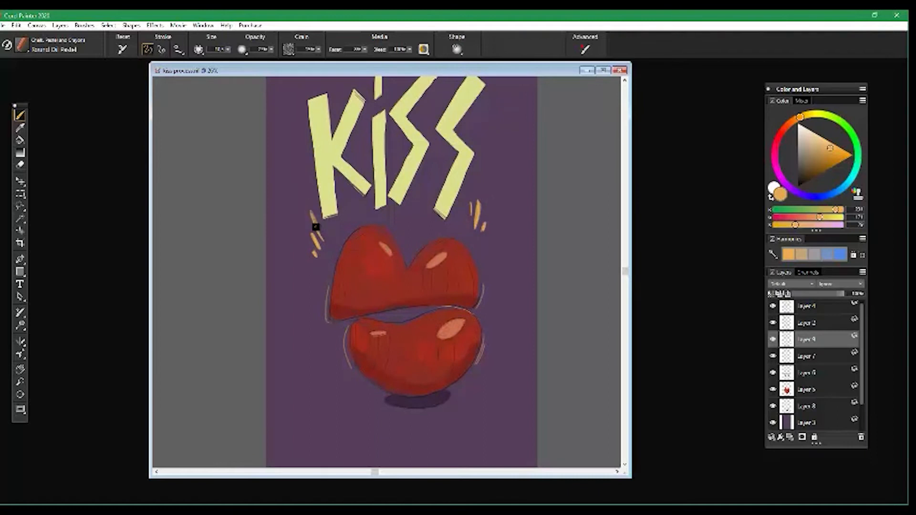
right_click(327, 246)
click(280, 271)
drag(287, 268, 286, 255)
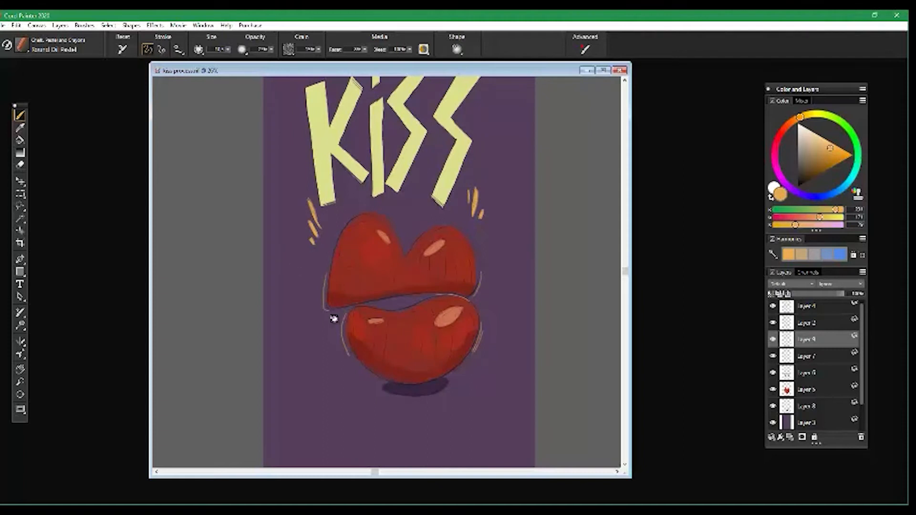
drag(334, 319, 335, 339)
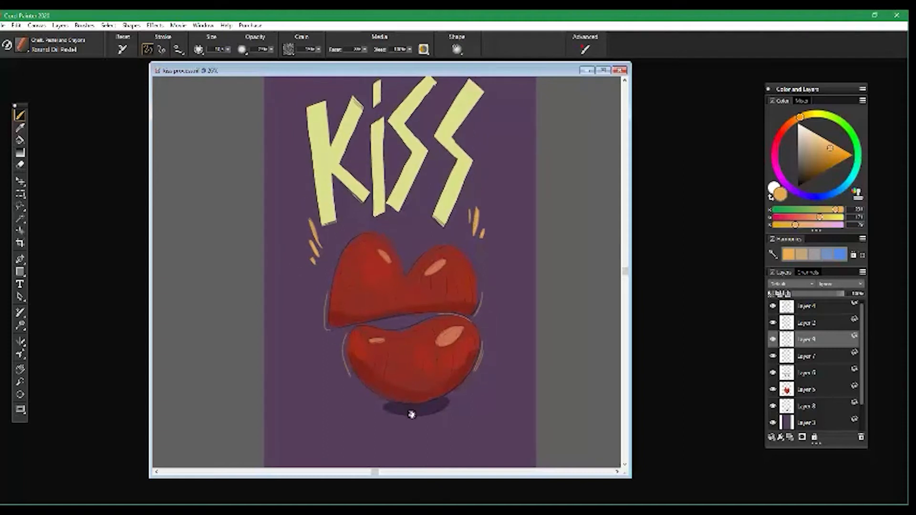
drag(381, 378, 276, 348)
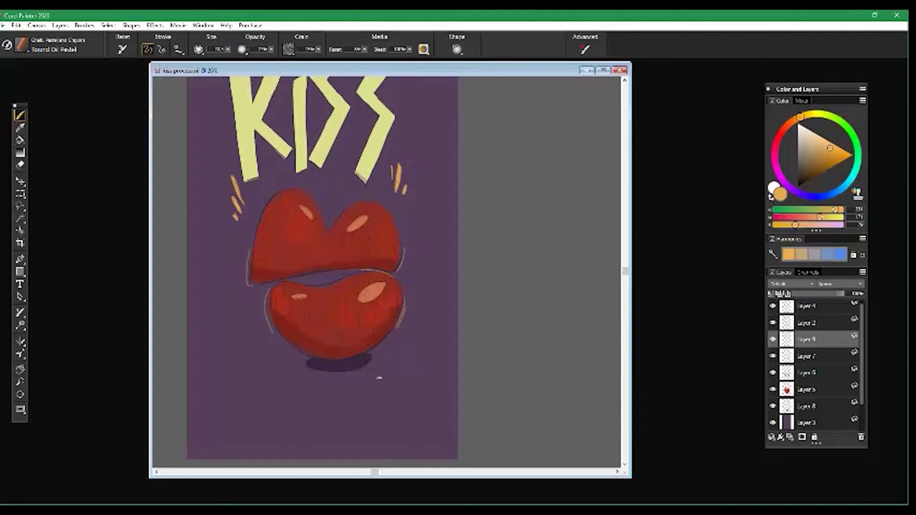
drag(300, 355, 288, 419)
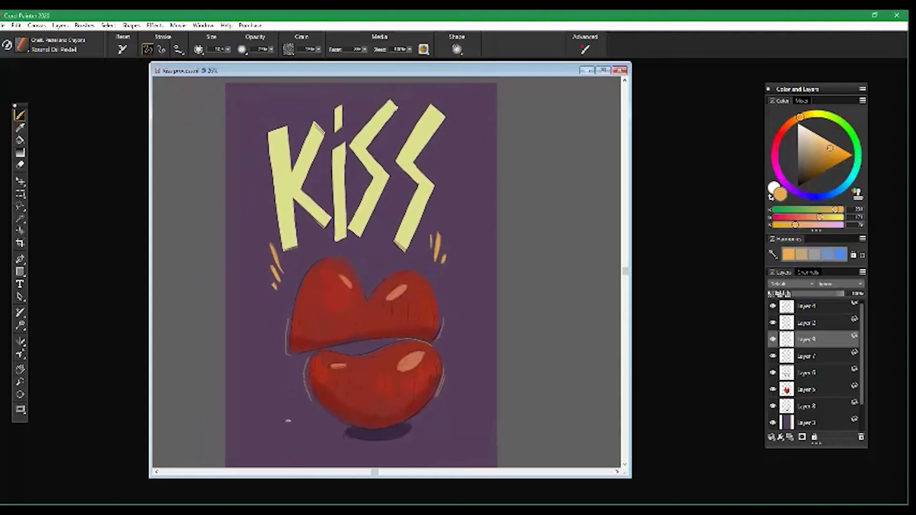
drag(383, 358, 391, 356)
Duplicate Layer 4 and hide the upper of the two copies, keeping the lower one active
click(772, 306)
click(773, 306)
click(805, 310)
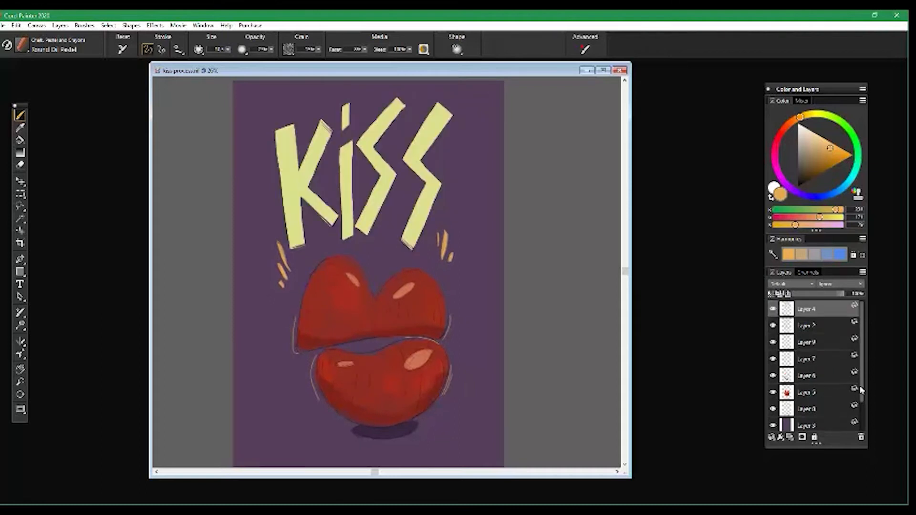
right_click(814, 309)
click(699, 124)
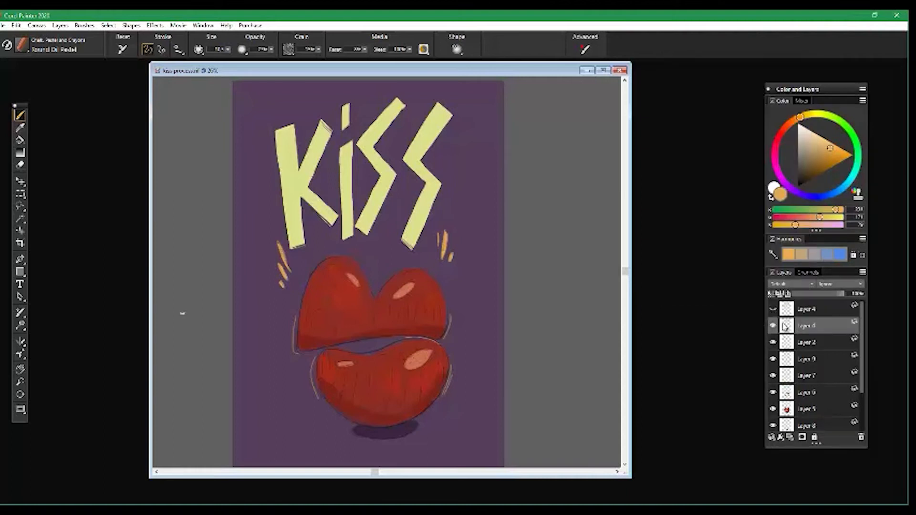
Select the content of the lower Layer 4 copy and sample the dark purple from the shadow beneath the lips
right_click(784, 326)
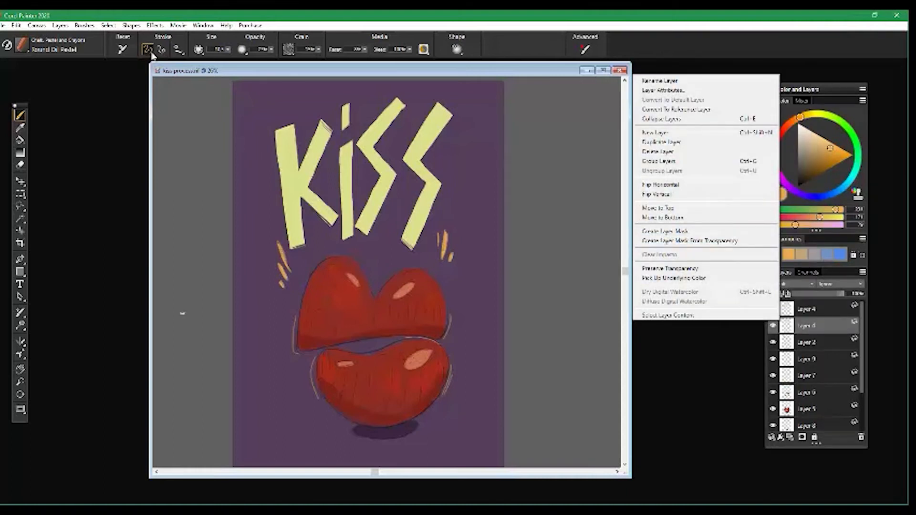
click(106, 25)
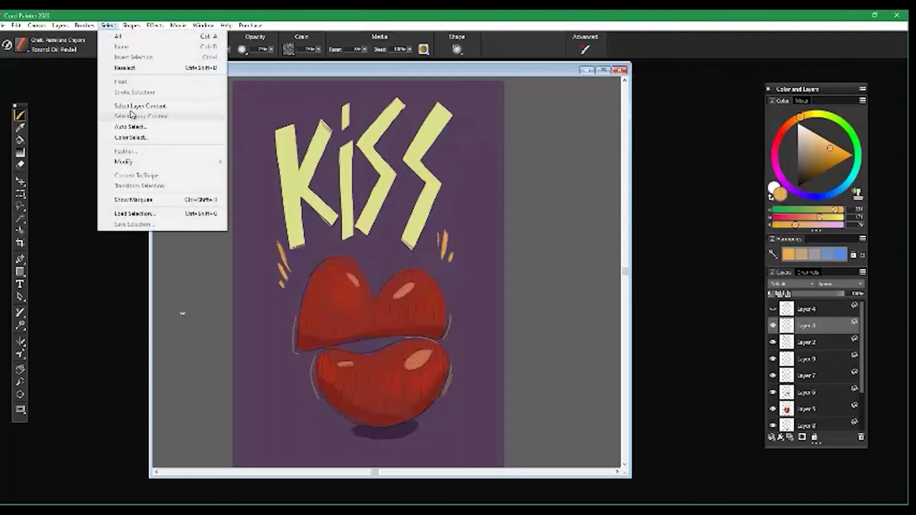
click(138, 107)
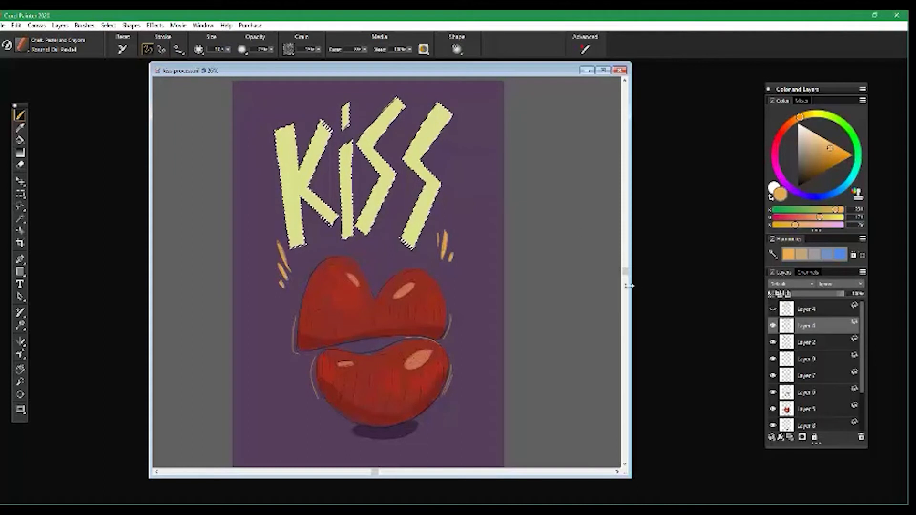
alt+click(462, 191)
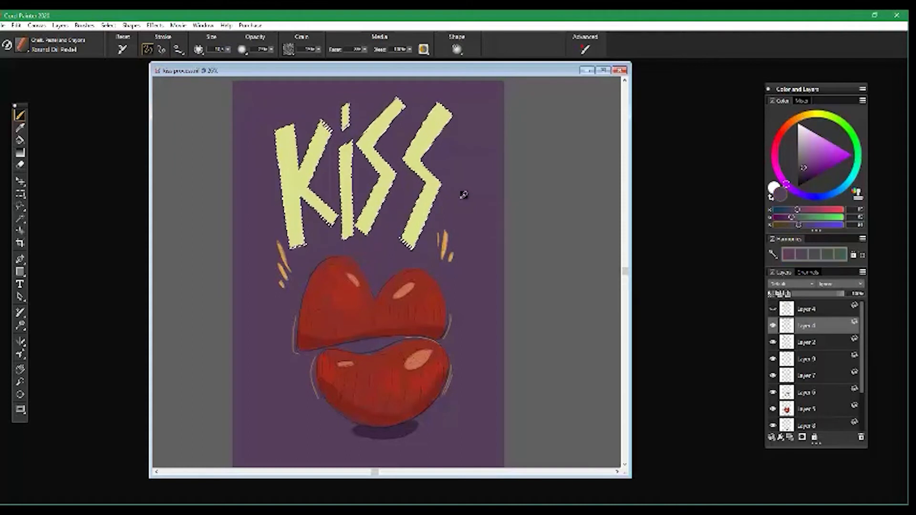
alt+click(391, 429)
alt+click(394, 429)
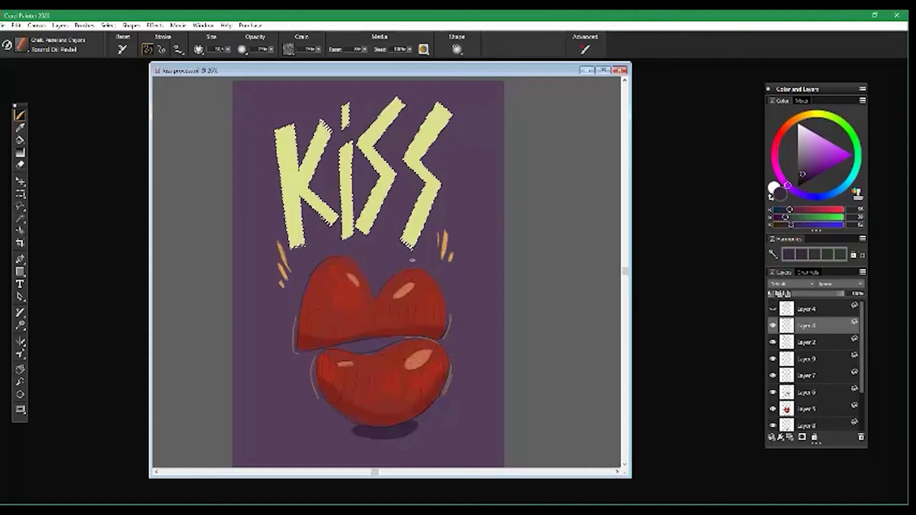
Erase the yellow-green lettering inside the selection on the lower Layer 4 copy with an enlarged eraser
click(228, 50)
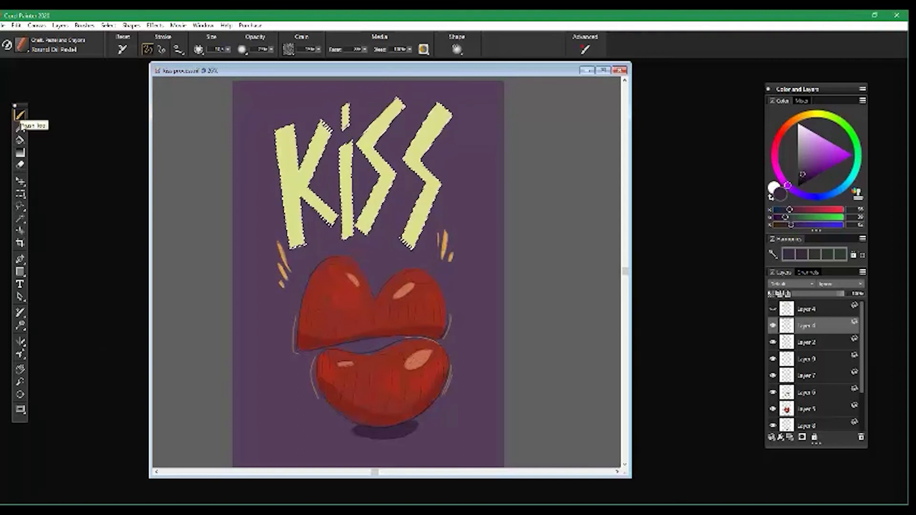
click(20, 165)
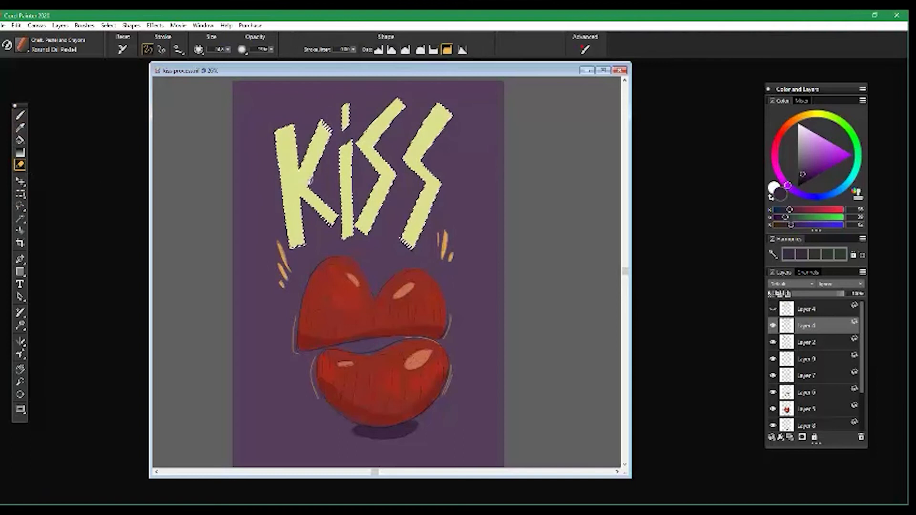
click(228, 50)
click(237, 58)
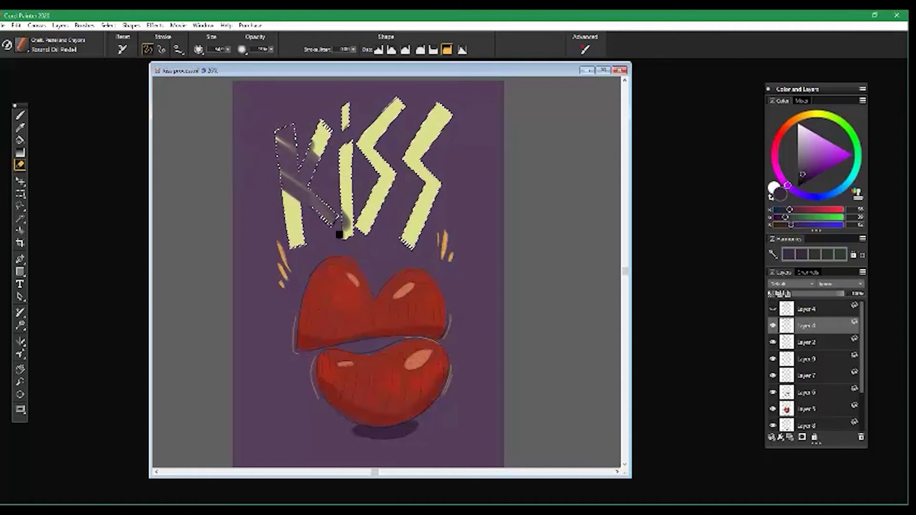
mouse_move(425, 135)
mouse_down()
mouse_move(419, 87)
mouse_move(466, 153)
mouse_move(436, 191)
mouse_move(337, 164)
mouse_move(415, 250)
mouse_move(317, 239)
mouse_move(299, 247)
mouse_move(269, 145)
mouse_up()
drag(320, 126, 380, 145)
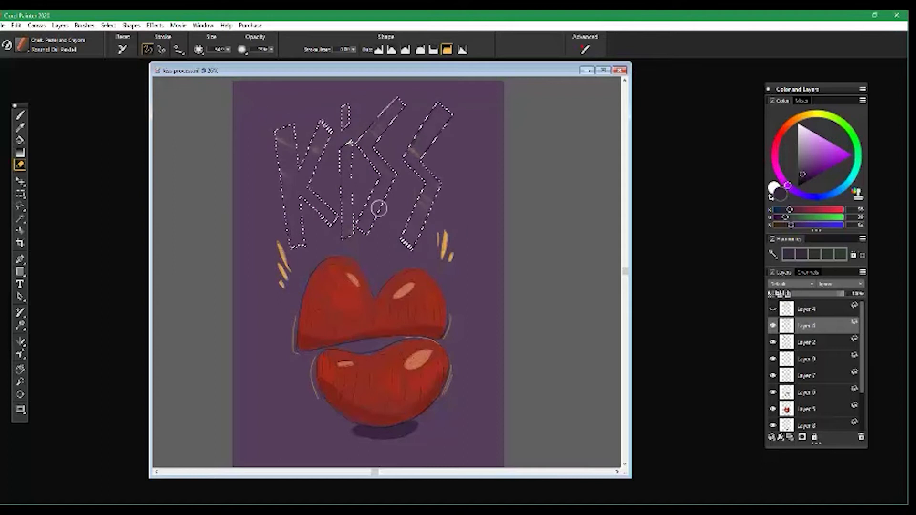
Paint the upper part of the last S dark purple with an enlarged Round Oil Pastel brush and adjust its opacity
click(20, 115)
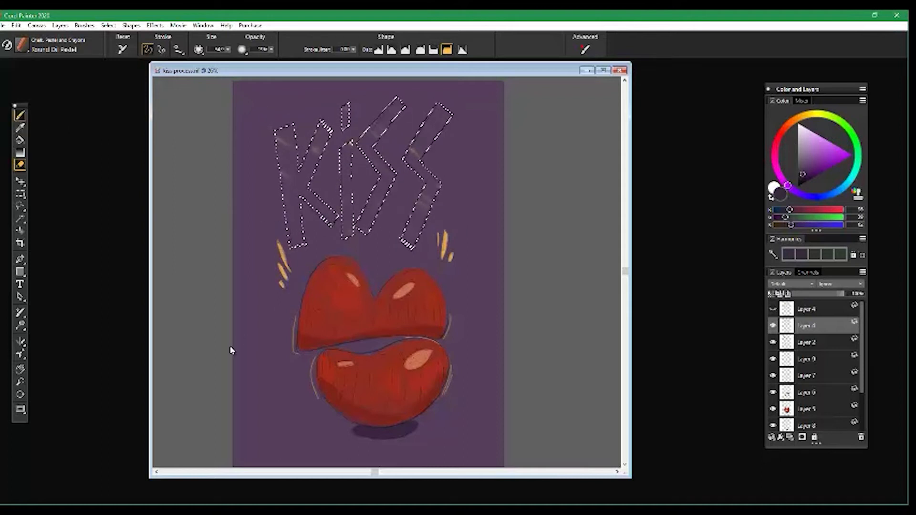
key(b)
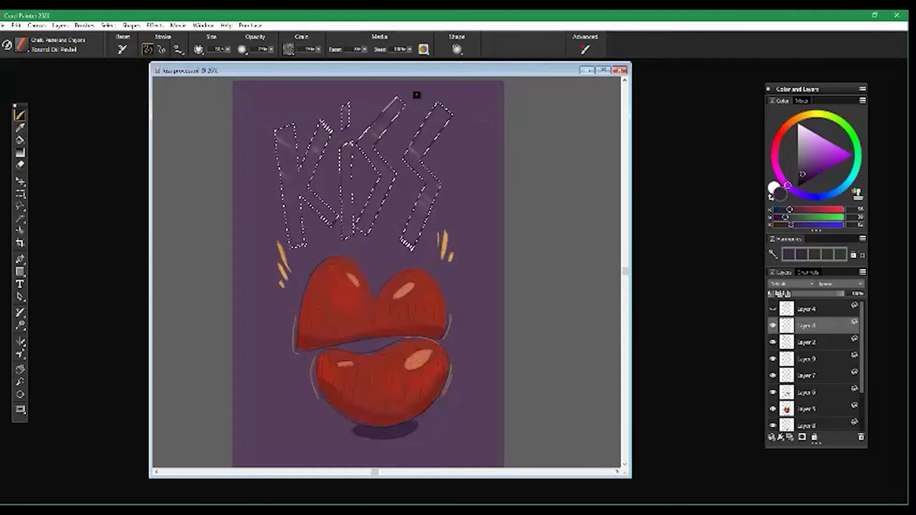
click(228, 49)
drag(215, 60, 251, 84)
mouse_move(443, 116)
mouse_down()
mouse_move(439, 133)
mouse_move(419, 126)
mouse_move(422, 147)
mouse_up()
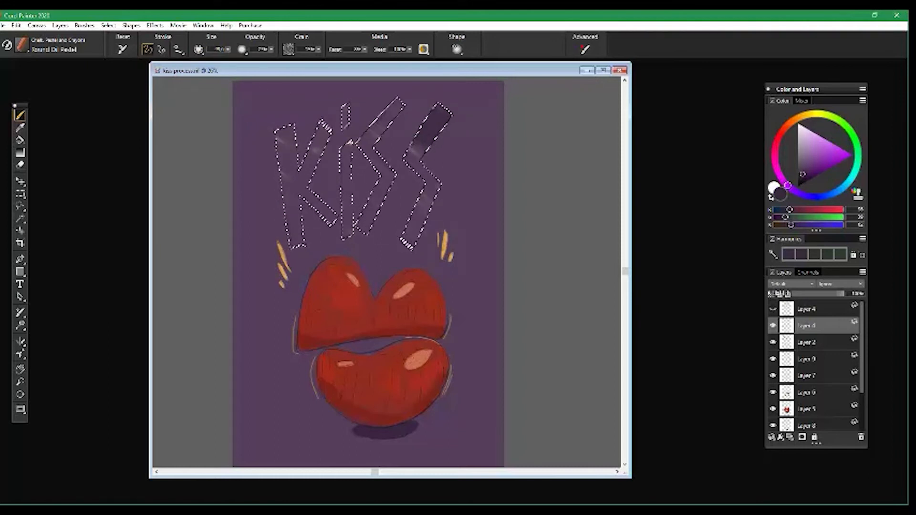
click(271, 50)
drag(251, 60, 241, 61)
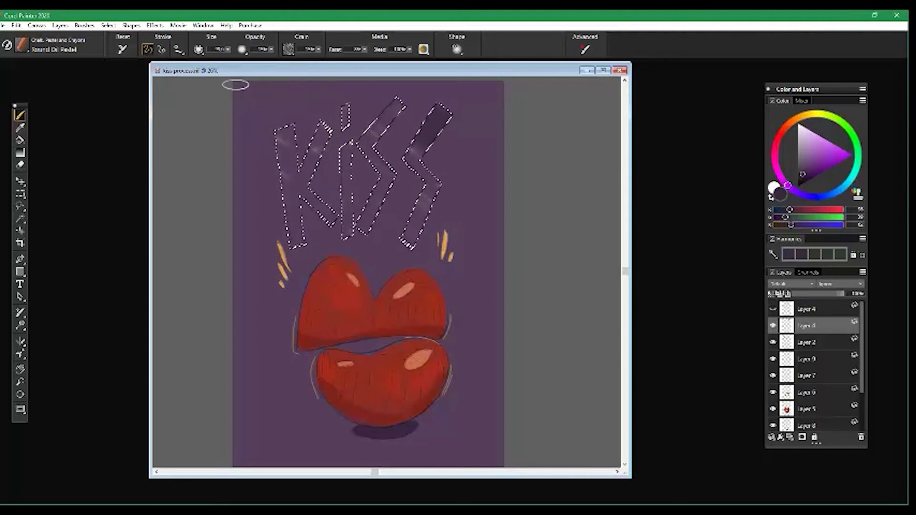
Fill the rest of the selected KISS letters with dark purple strokes and clear the selection
mouse_move(395, 211)
mouse_down()
mouse_move(419, 249)
mouse_move(427, 231)
mouse_move(420, 238)
mouse_up()
mouse_move(364, 138)
mouse_down()
mouse_move(391, 143)
mouse_move(396, 101)
mouse_move(387, 99)
mouse_move(379, 160)
mouse_up()
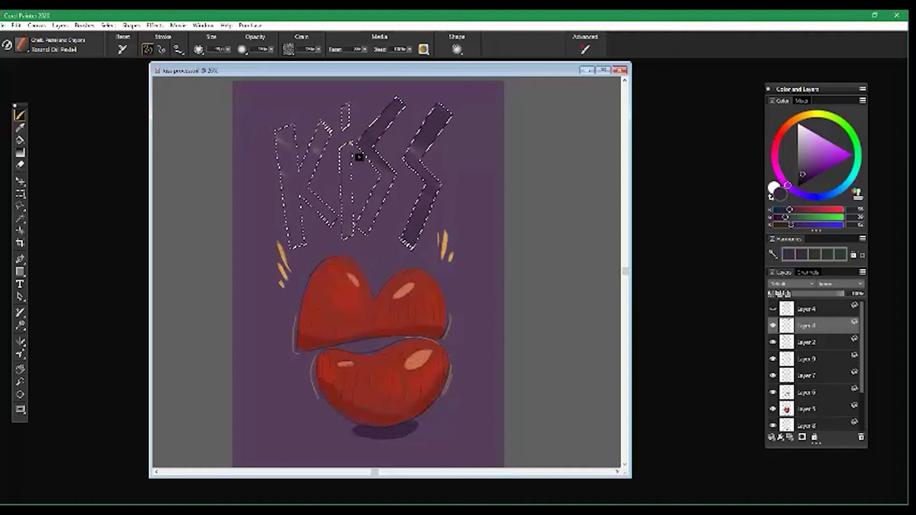
drag(384, 196, 378, 222)
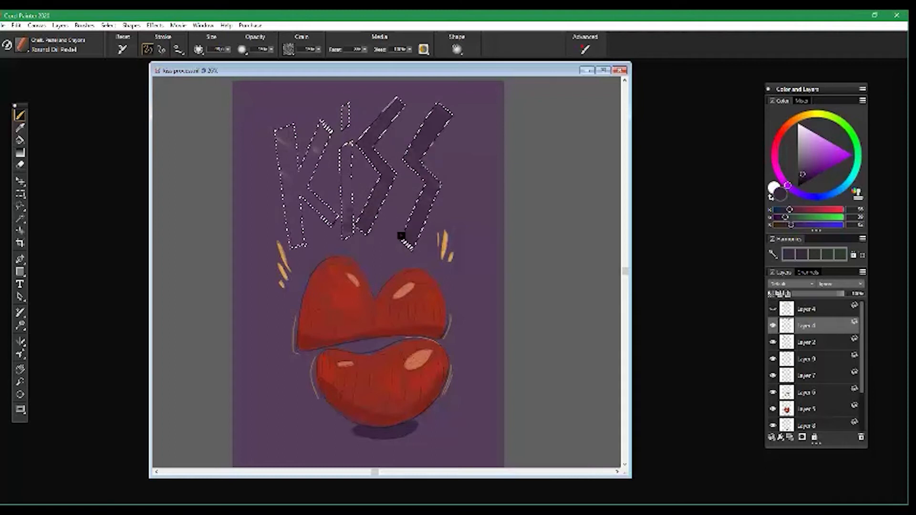
mouse_move(358, 200)
mouse_down()
mouse_move(345, 170)
mouse_move(349, 152)
mouse_move(362, 149)
mouse_move(335, 124)
mouse_move(358, 124)
mouse_move(353, 104)
mouse_move(372, 136)
mouse_move(365, 181)
mouse_move(345, 195)
mouse_up()
mouse_move(358, 234)
mouse_down()
mouse_move(313, 241)
mouse_move(278, 230)
mouse_move(272, 238)
mouse_move(301, 215)
mouse_move(336, 225)
mouse_move(342, 204)
mouse_move(269, 128)
mouse_move(334, 149)
mouse_move(310, 125)
mouse_up()
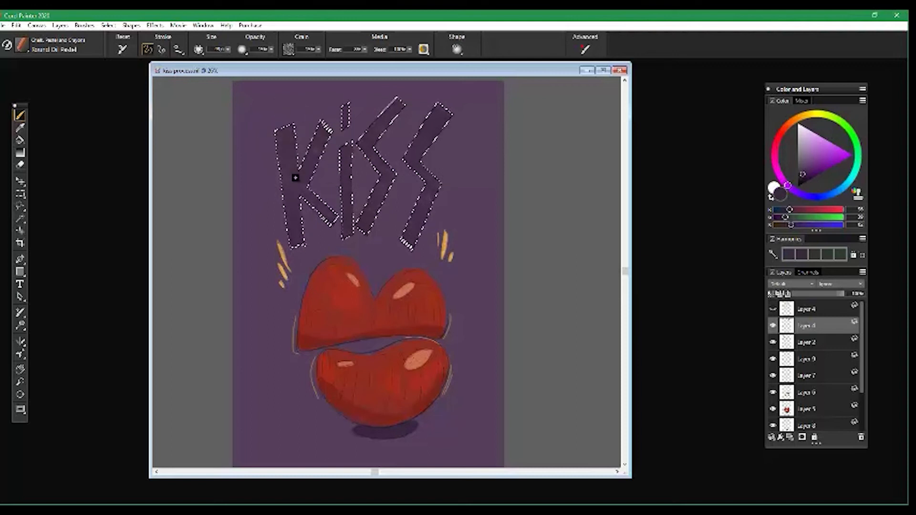
click(108, 25)
click(121, 46)
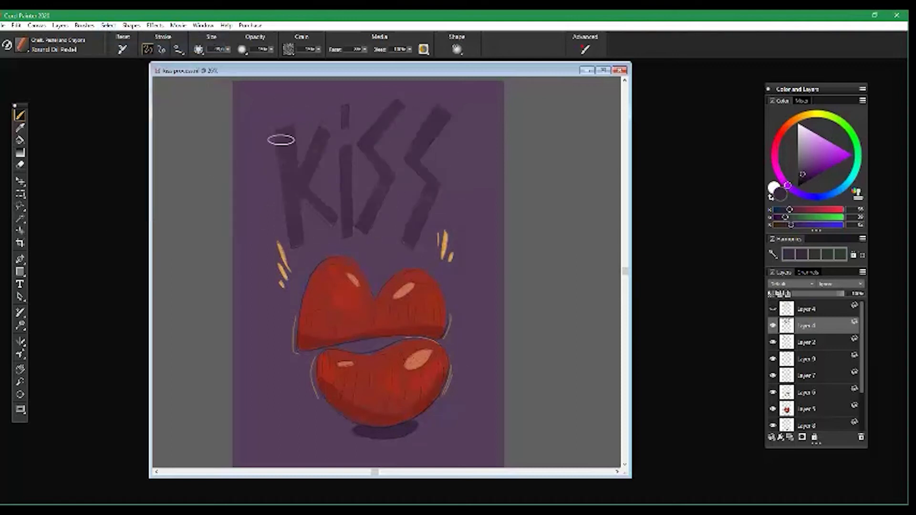
Show the upper Layer 4 and offset the dark lettering slightly down and to the right as a drop shadow
click(773, 308)
click(772, 309)
click(20, 181)
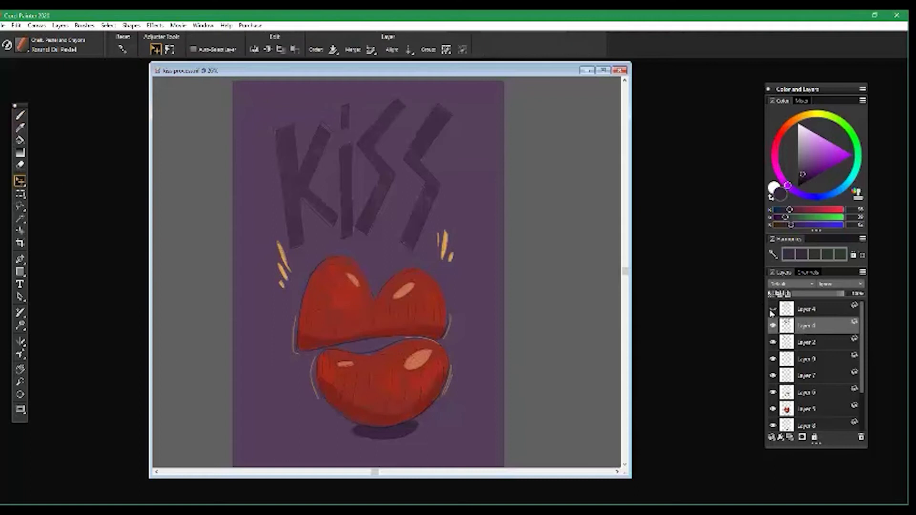
click(772, 309)
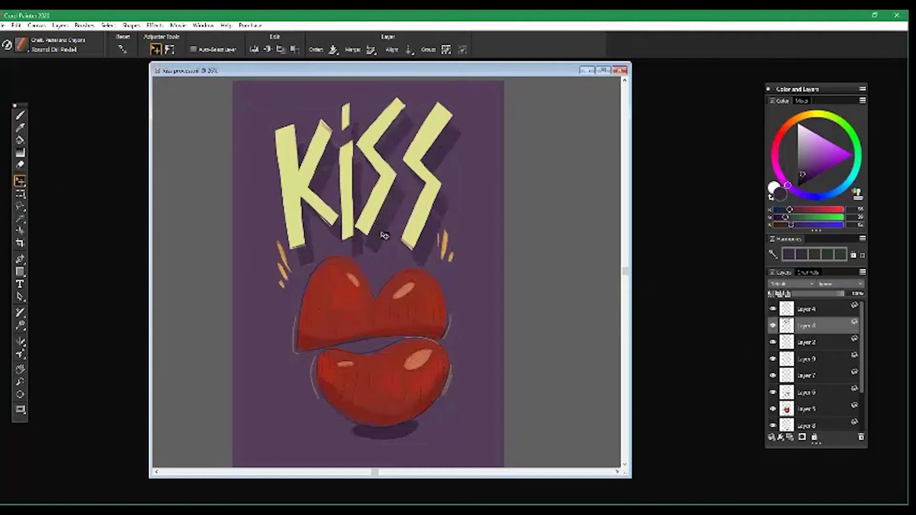
mouse_move(384, 241)
mouse_down()
mouse_move(417, 243)
mouse_move(385, 214)
mouse_move(373, 239)
mouse_up()
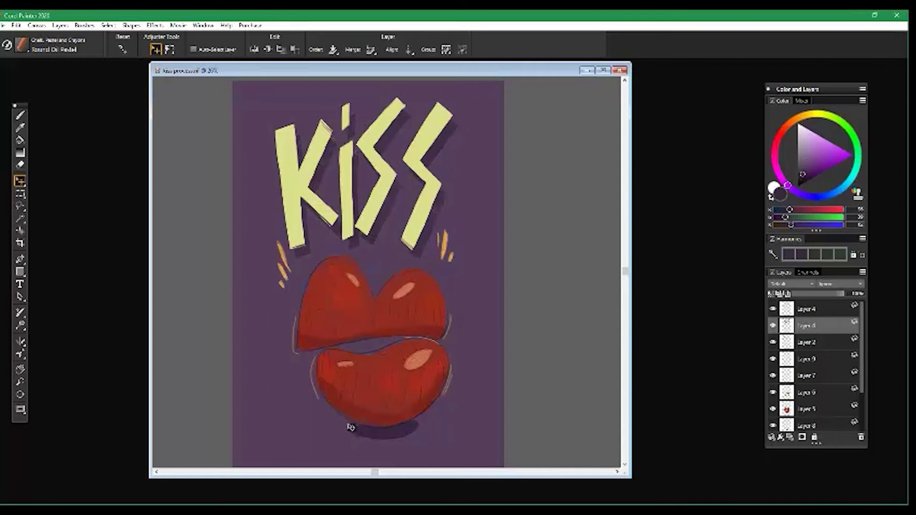
Add a new layer above the shadow lettering and try dark strokes across the letters with an enlarged Oil Pastel brush
click(790, 437)
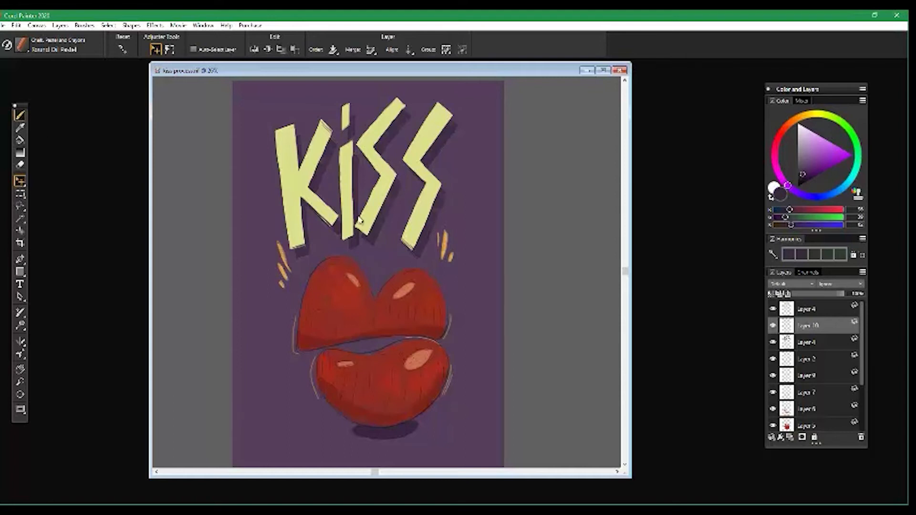
key(b)
click(22, 45)
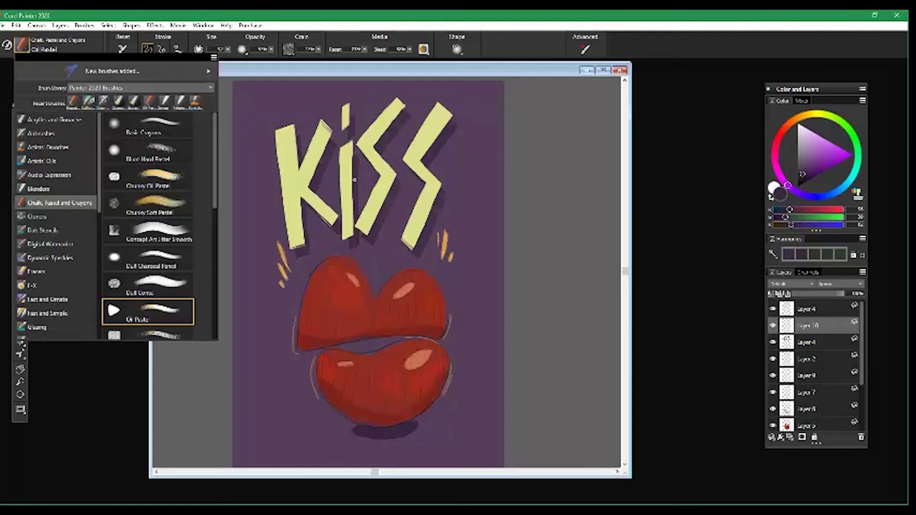
click(144, 313)
click(228, 50)
drag(207, 61, 240, 65)
click(228, 51)
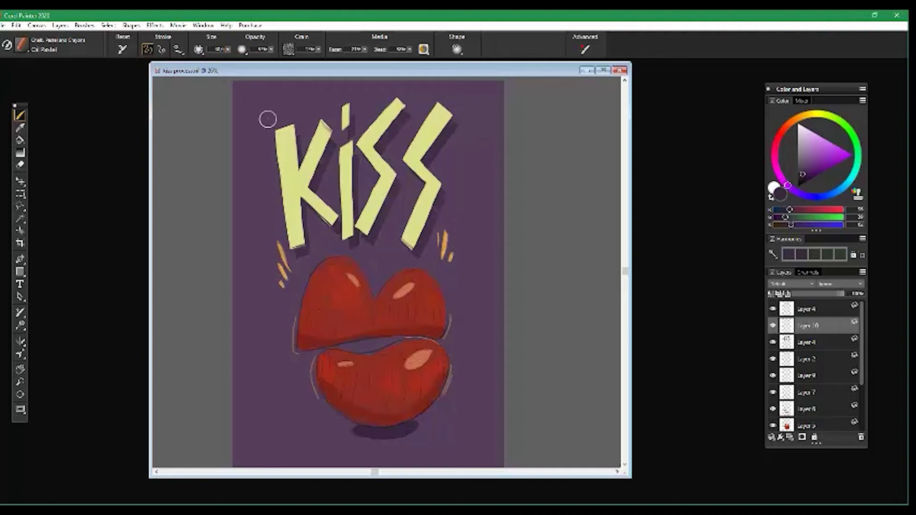
drag(453, 216, 383, 207)
drag(271, 219, 266, 219)
Paint a broad dark purple band behind the lower part of the lettering with an enlarged Concept Art Jitter Smooth brush
click(21, 44)
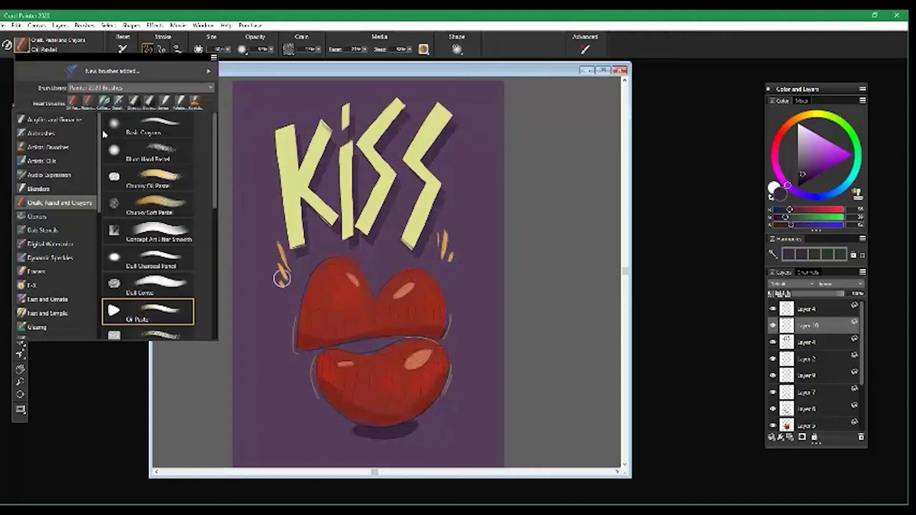
click(139, 233)
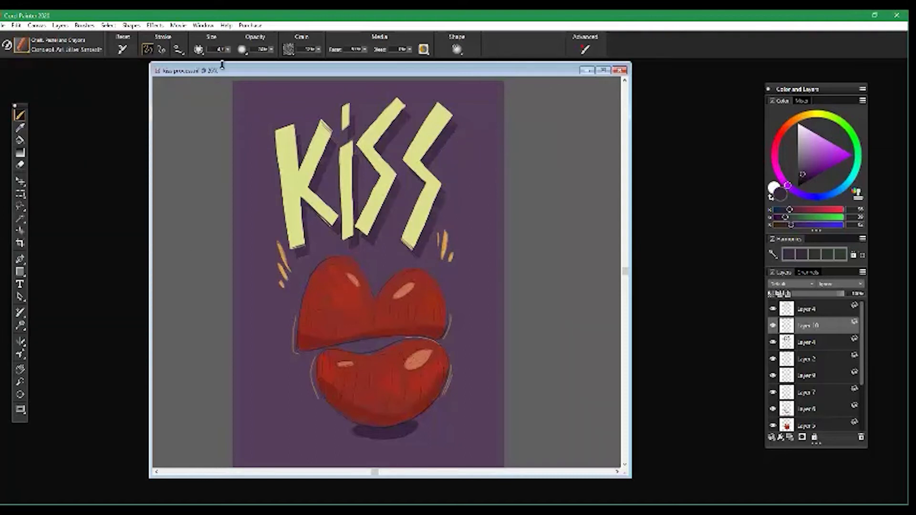
mouse_move(227, 49)
mouse_down()
mouse_move(213, 61)
mouse_move(244, 72)
mouse_up()
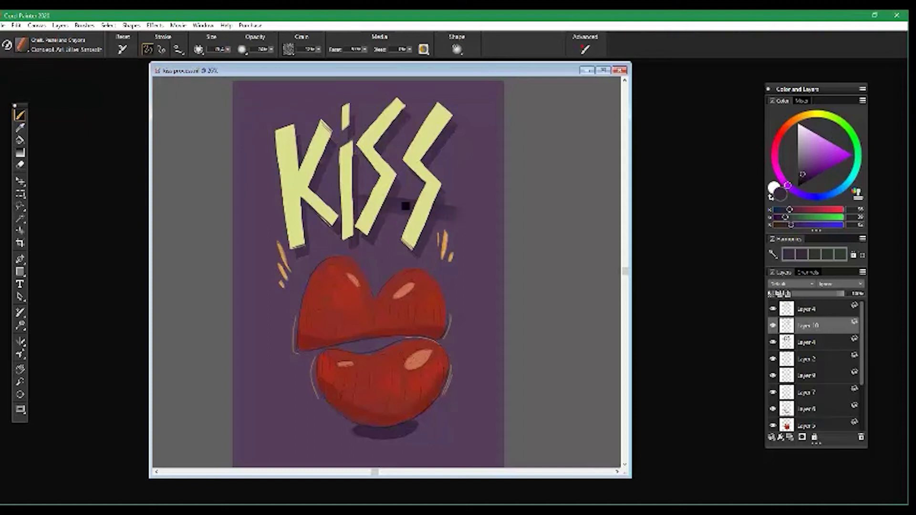
drag(243, 225, 319, 209)
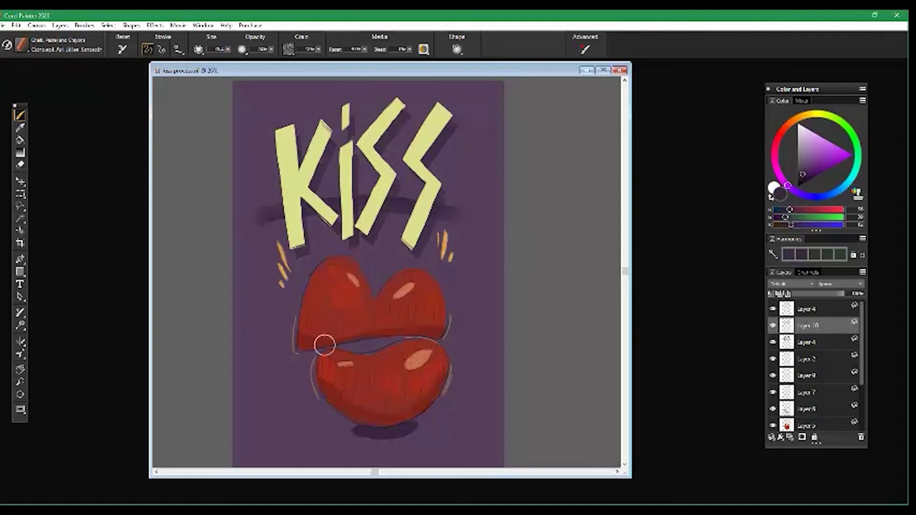
Lower the opacity of Layer 10 and add a second dark band behind the upper part of the lettering
drag(841, 293, 828, 295)
mouse_move(255, 359)
mouse_down()
mouse_move(259, 347)
mouse_move(263, 358)
mouse_up()
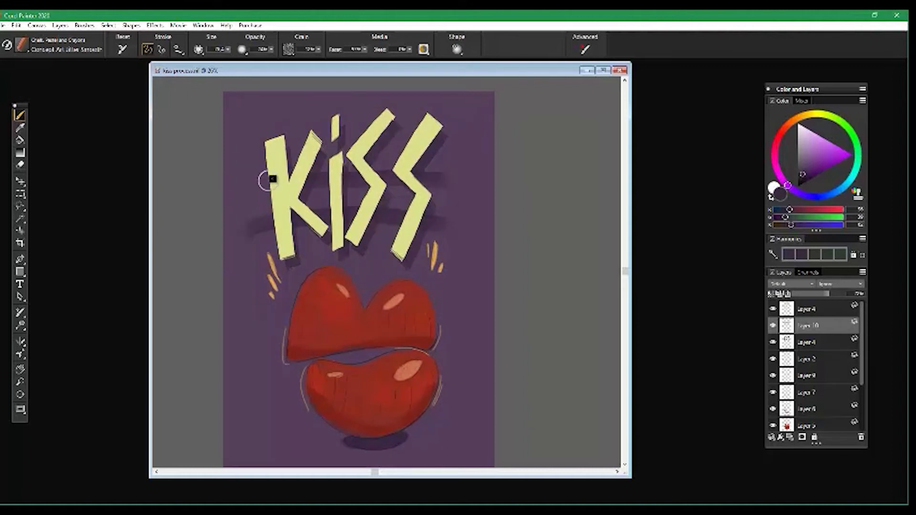
drag(269, 344, 269, 356)
drag(267, 414, 310, 421)
drag(311, 360, 302, 375)
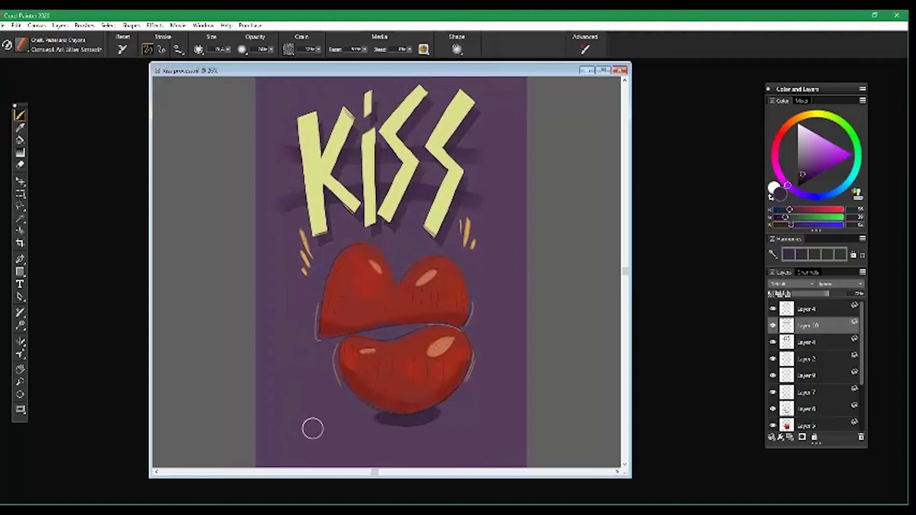
Toggle the yellow-green lettering off and on, and make its layer active at 100% opacity
click(773, 309)
click(773, 309)
click(812, 311)
drag(832, 293, 854, 295)
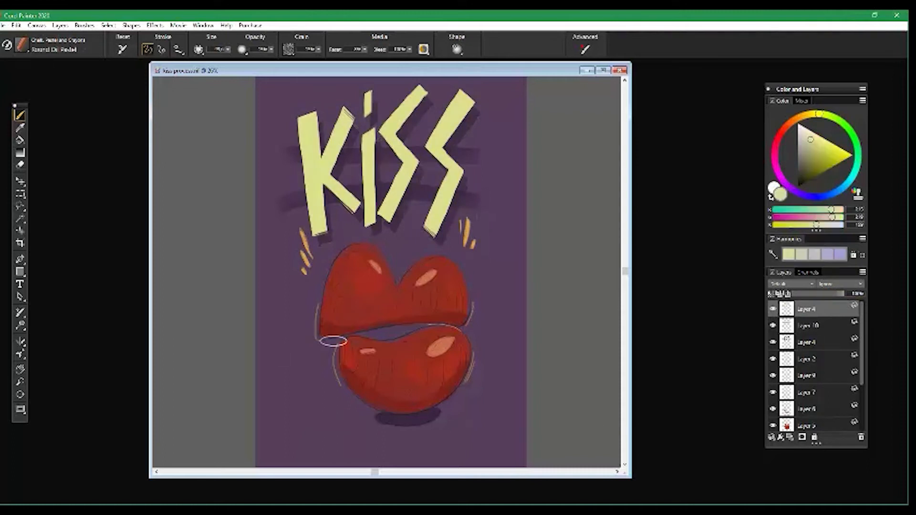
Add the text "BESAME" in Arial below the left side of the lower lip and enlarge its font size
scroll(322, 362, down, 2)
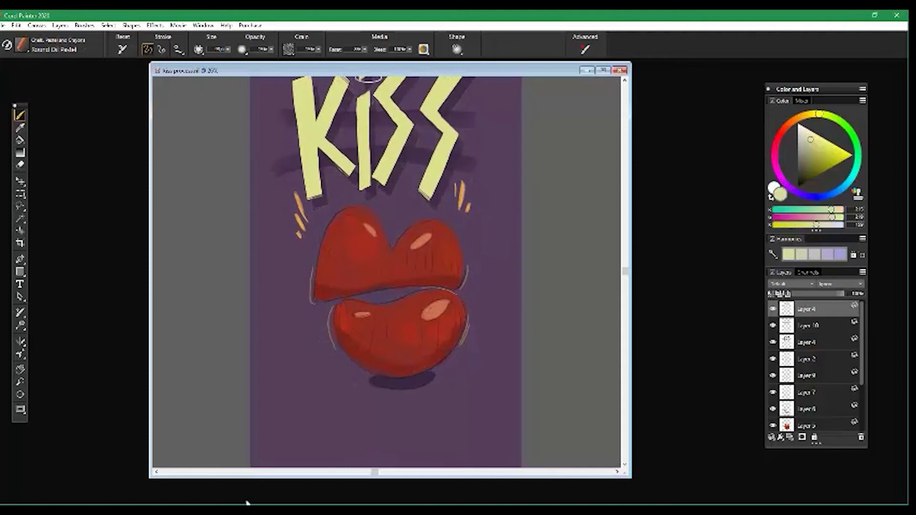
drag(321, 389, 312, 337)
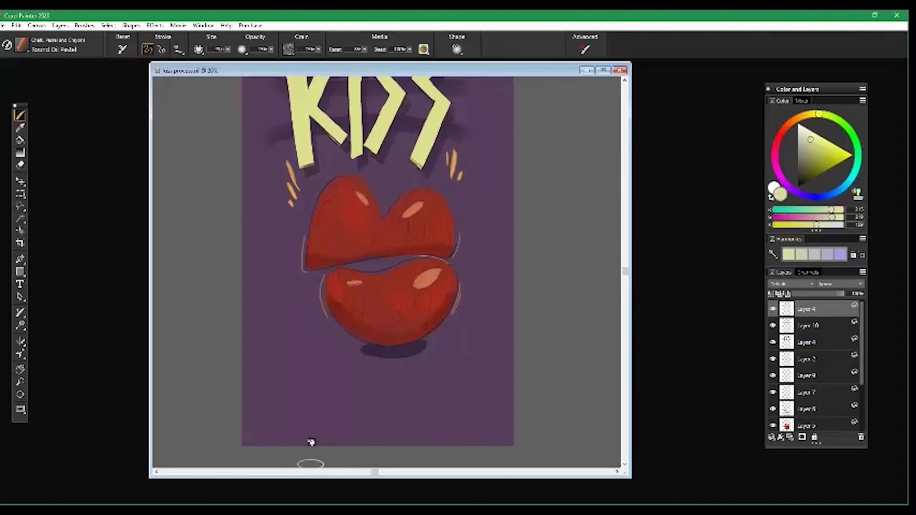
click(20, 284)
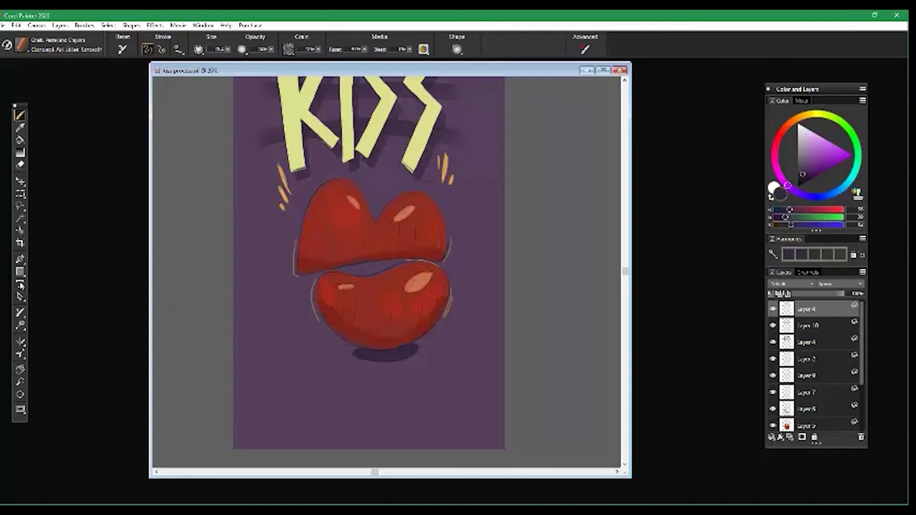
click(20, 284)
click(278, 354)
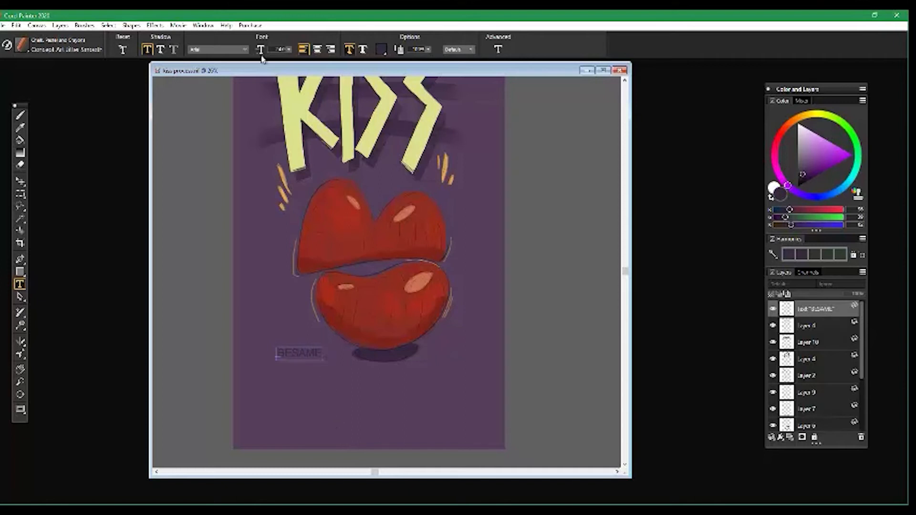
click(289, 49)
drag(243, 59, 251, 66)
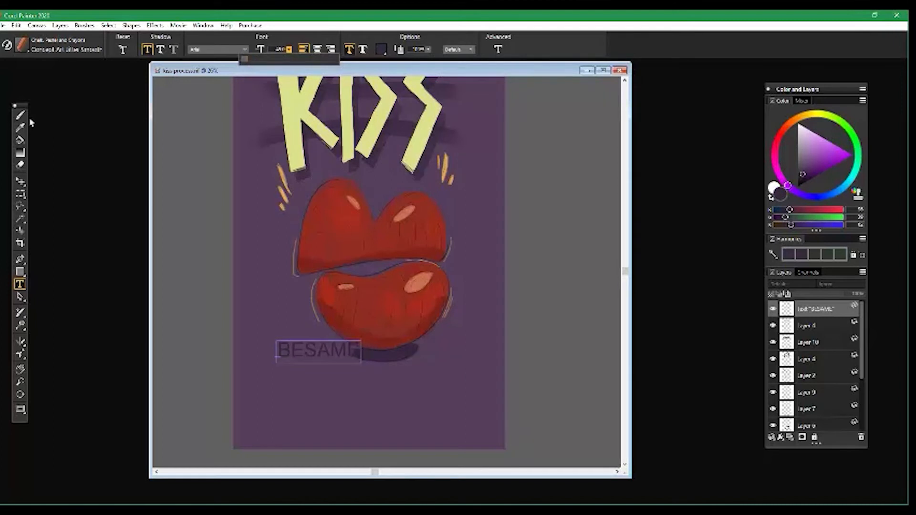
Move the "BESAME" text so it sits centred beneath the lower lip's shadow
click(19, 182)
drag(310, 358, 356, 387)
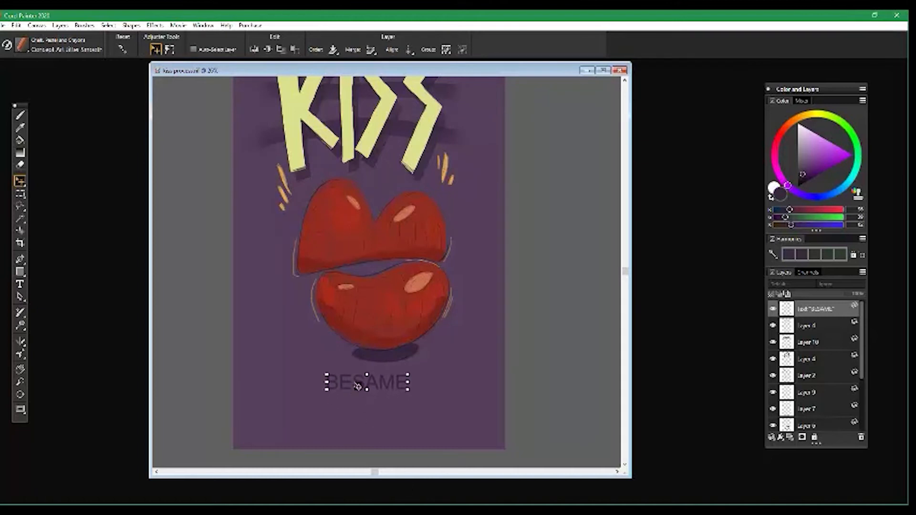
drag(237, 372, 333, 357)
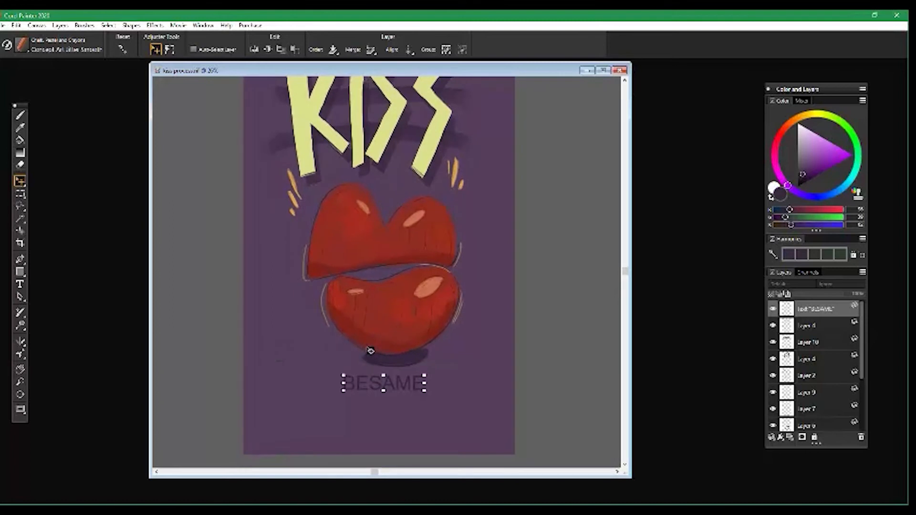
mouse_move(360, 386)
mouse_down()
mouse_move(362, 402)
mouse_move(363, 383)
mouse_up()
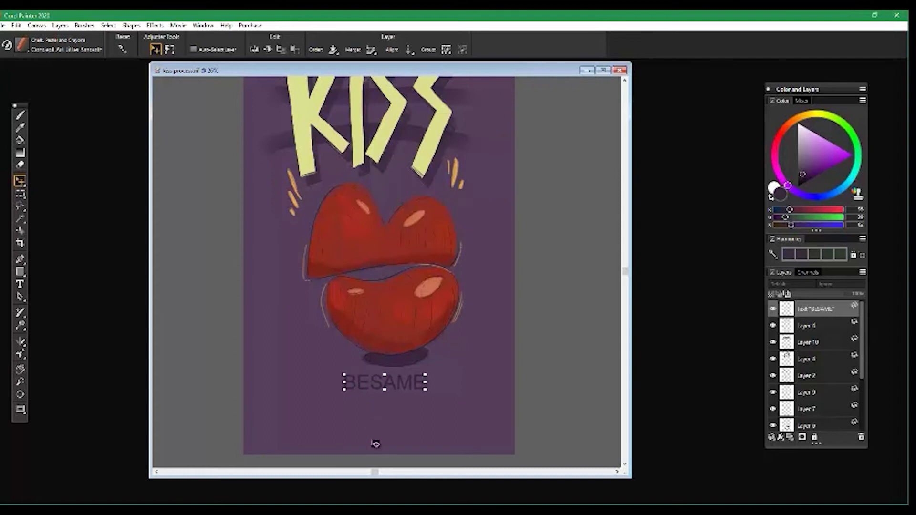
drag(294, 409, 320, 390)
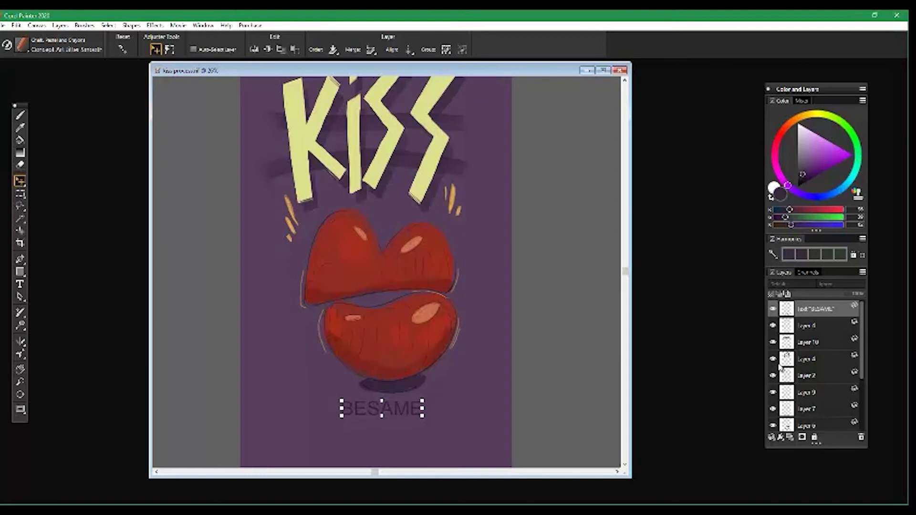
click(2, 27)
click(19, 127)
Check what Layers 6 and 7 contain by toggling their visibility, and add a new layer directly above Layer 5
key(b)
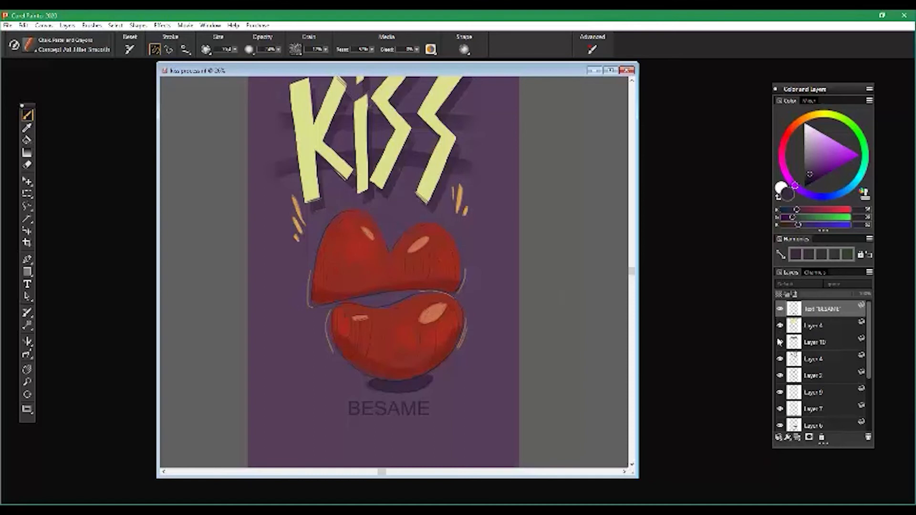
scroll(780, 362, down, 3)
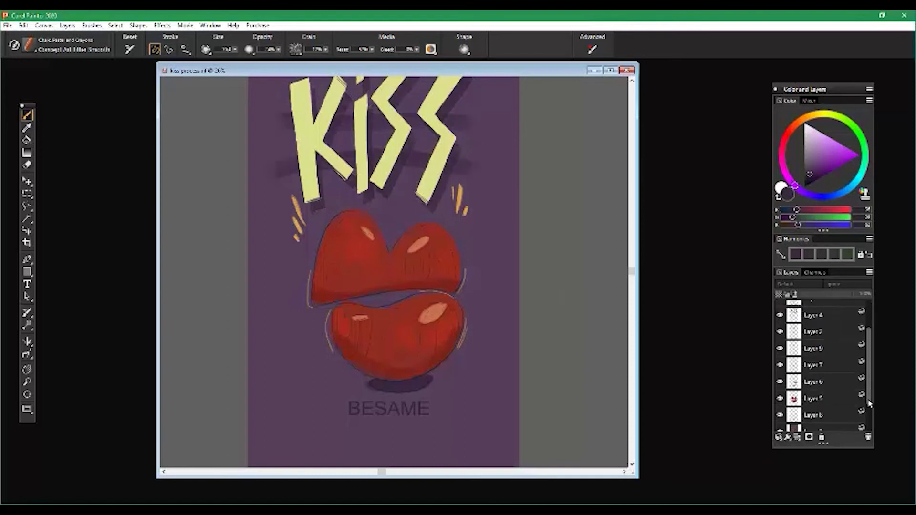
click(780, 393)
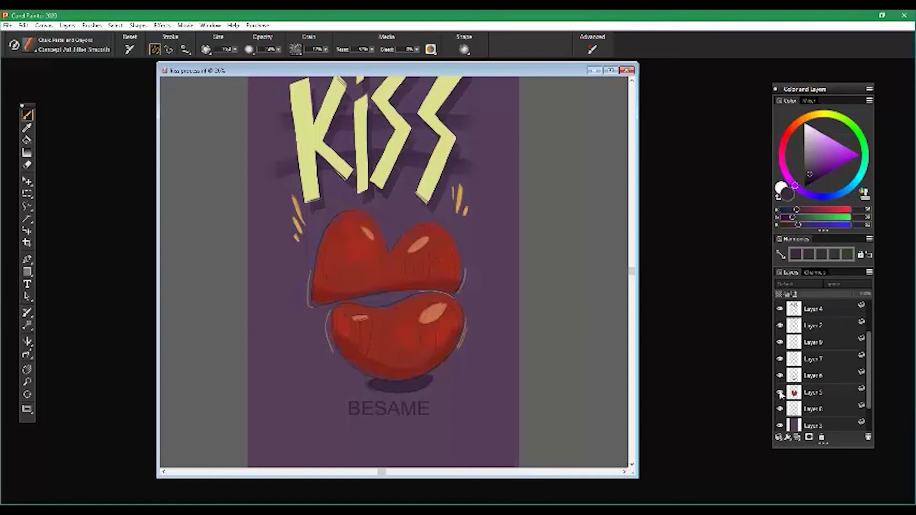
click(780, 376)
click(780, 376)
click(779, 359)
click(780, 360)
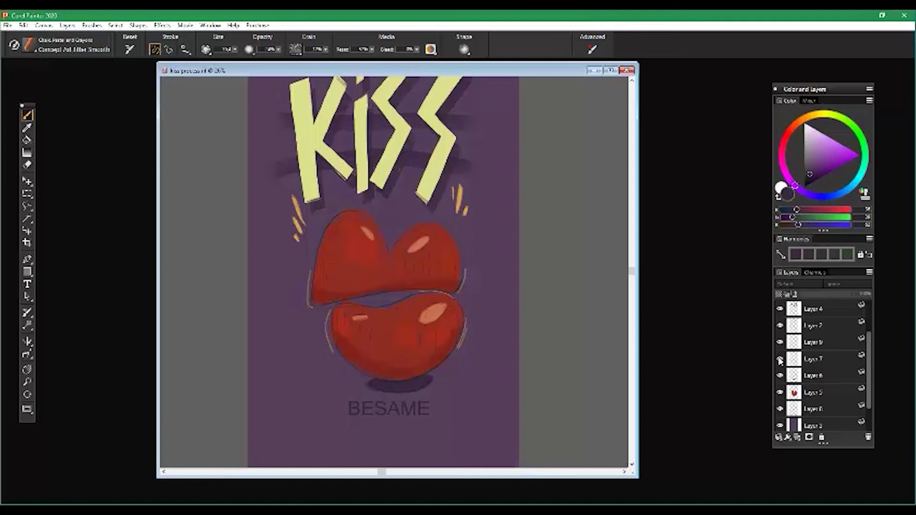
click(806, 392)
click(796, 437)
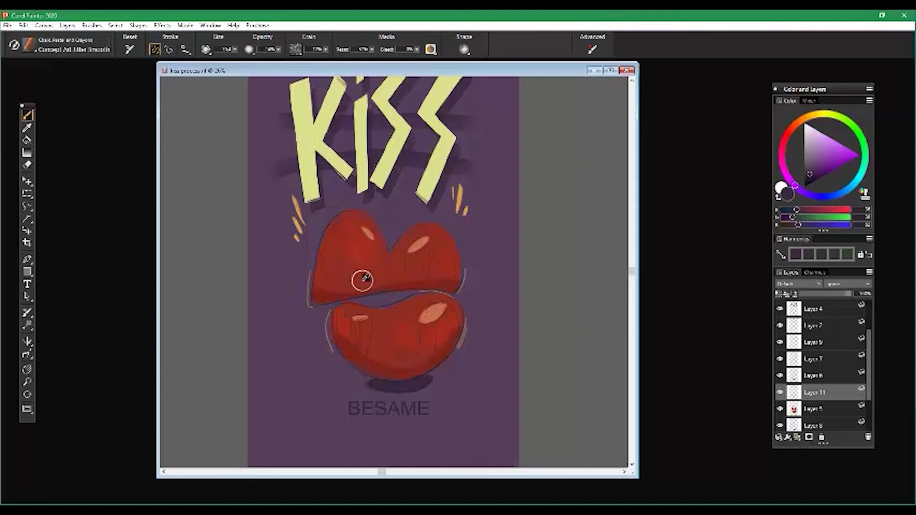
Mix a pale pinkish grey from the sampled lip red, and undo a broad test stroke on the upper lip's right lobe
alt+click(340, 254)
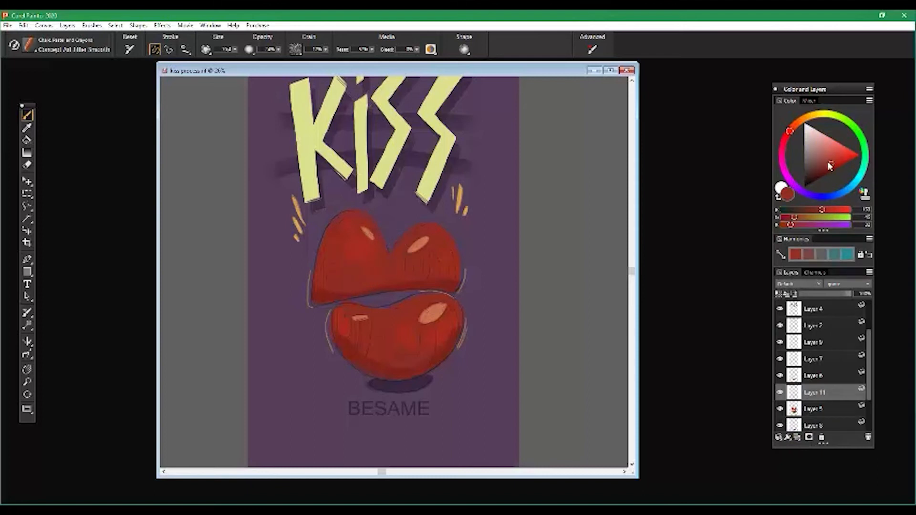
drag(824, 159, 808, 147)
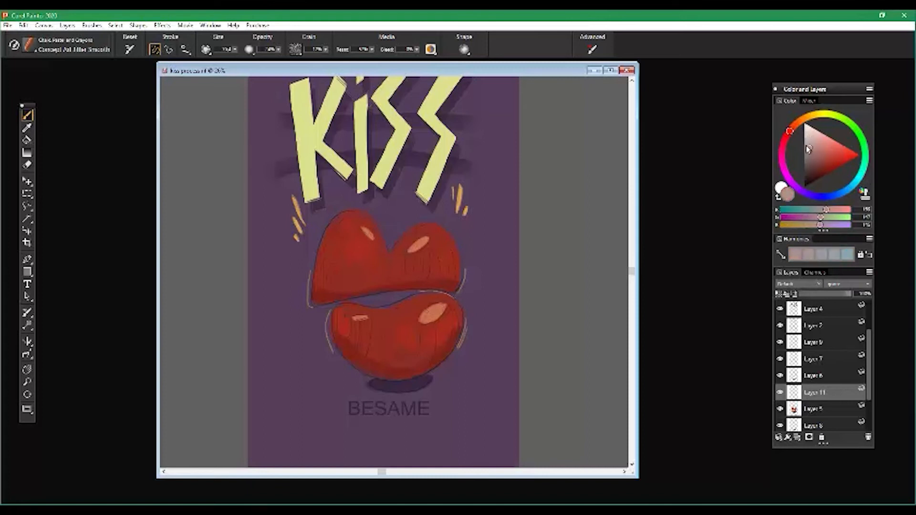
drag(440, 266, 436, 286)
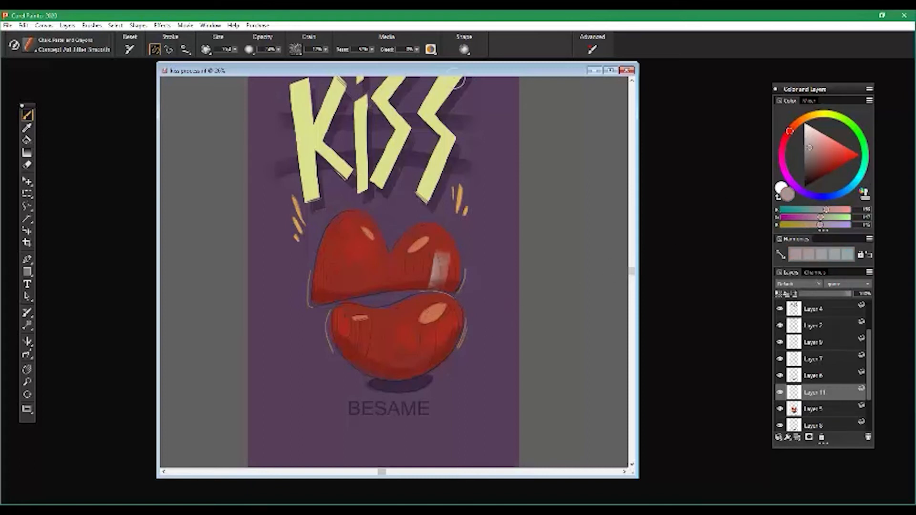
key(ctrl+z)
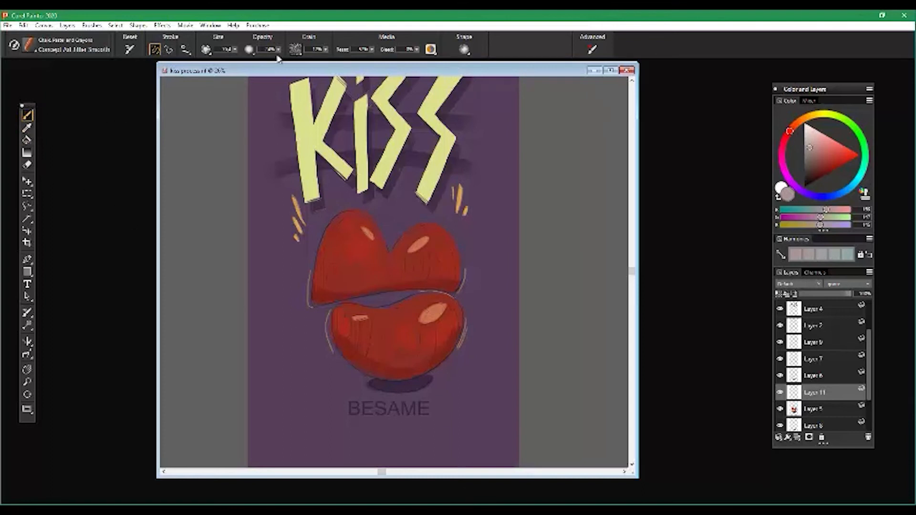
Reduce the brush size and paint thin curved highlight streaks on both lobes of the upper lip
click(234, 49)
mouse_move(250, 62)
mouse_down()
mouse_move(231, 82)
mouse_move(235, 102)
mouse_up()
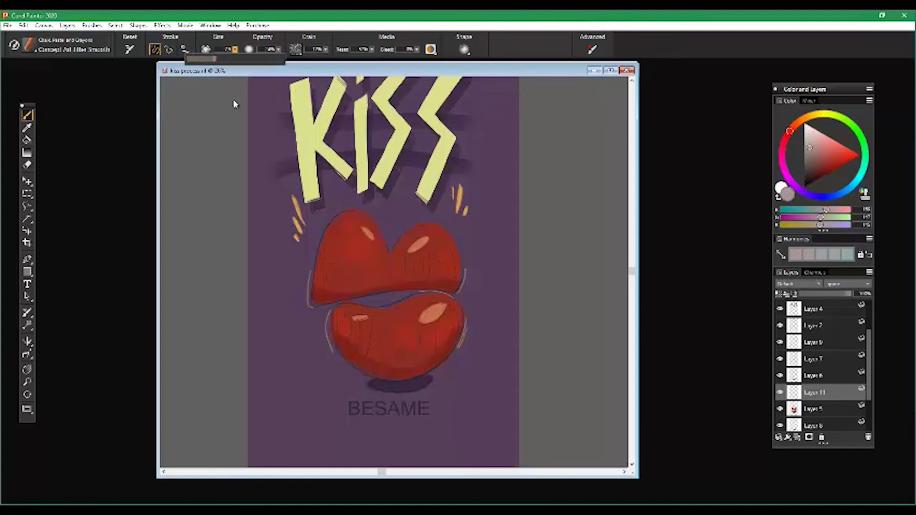
click(235, 50)
drag(219, 61, 224, 63)
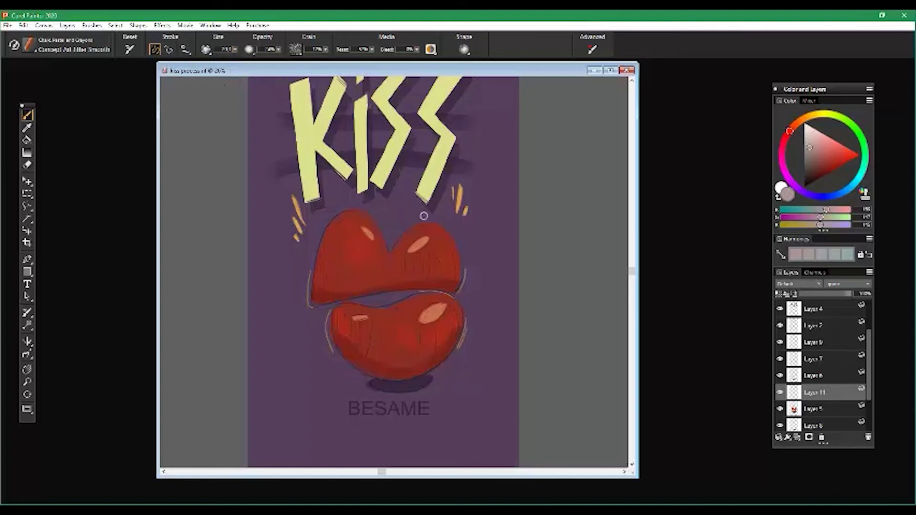
mouse_move(444, 284)
mouse_down()
mouse_move(439, 231)
mouse_move(451, 283)
mouse_move(445, 225)
mouse_move(434, 266)
mouse_move(419, 238)
mouse_move(405, 239)
mouse_move(422, 251)
mouse_move(417, 271)
mouse_up()
mouse_move(345, 224)
mouse_down()
mouse_move(375, 264)
mouse_move(375, 256)
mouse_up()
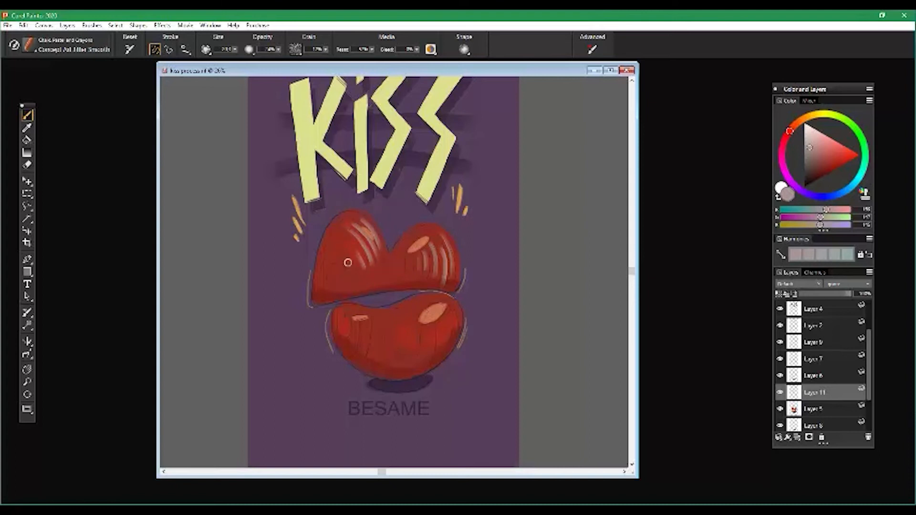
drag(344, 256, 351, 263)
drag(336, 206, 328, 195)
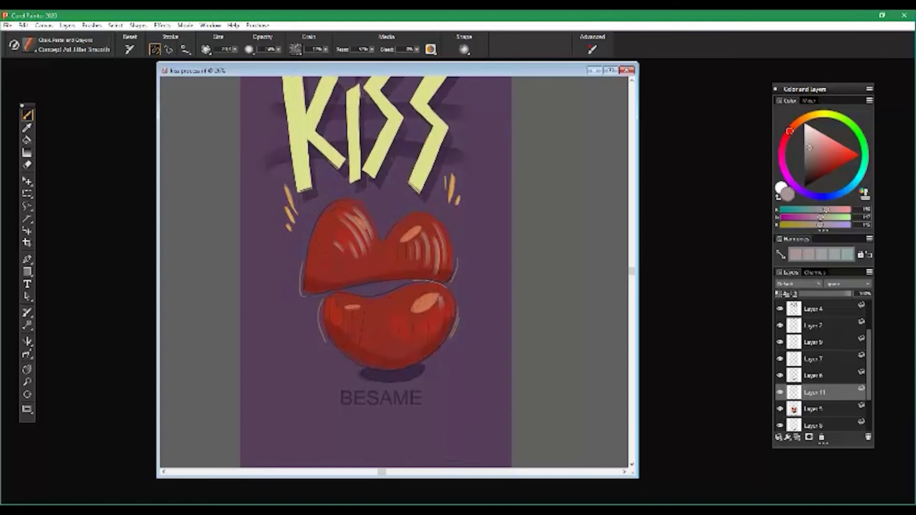
Paint short pale highlight streaks along the upper edge of the lower lip, around its two orange highlights
drag(413, 294, 430, 278)
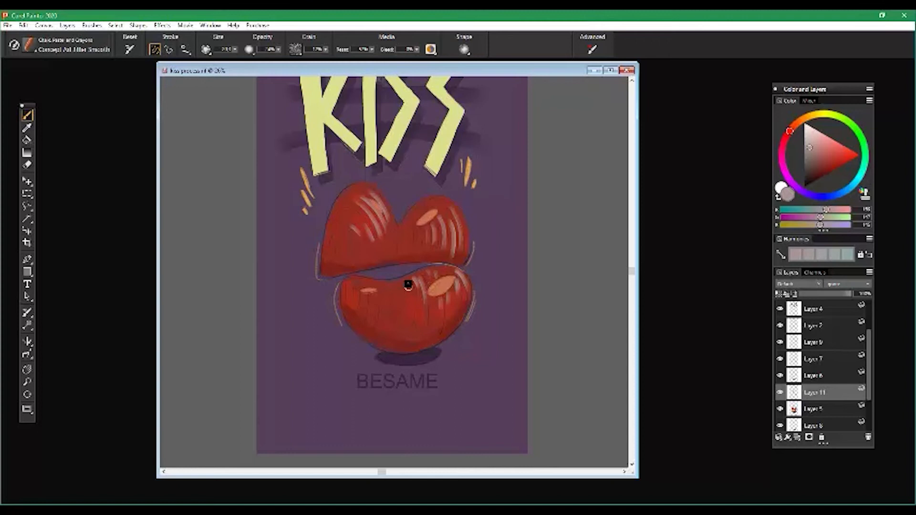
mouse_move(351, 270)
mouse_down()
mouse_move(370, 263)
mouse_move(396, 297)
mouse_up()
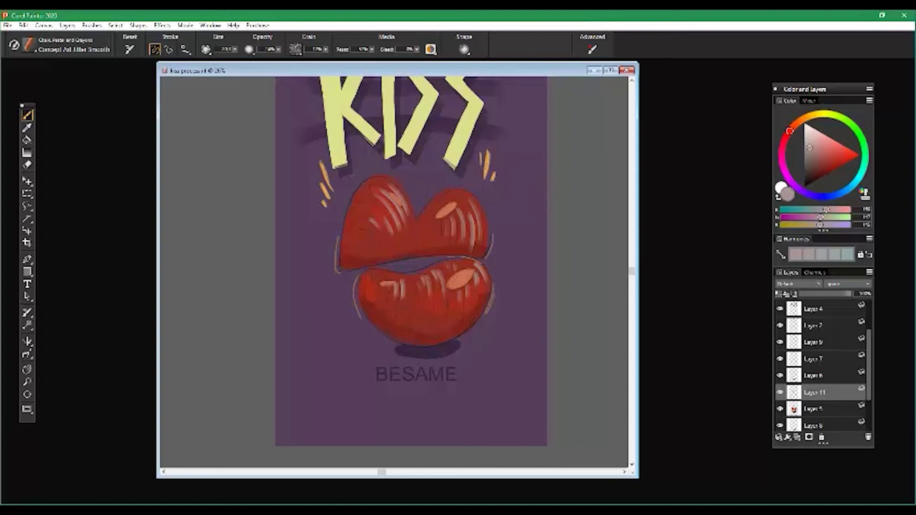
drag(342, 317, 268, 359)
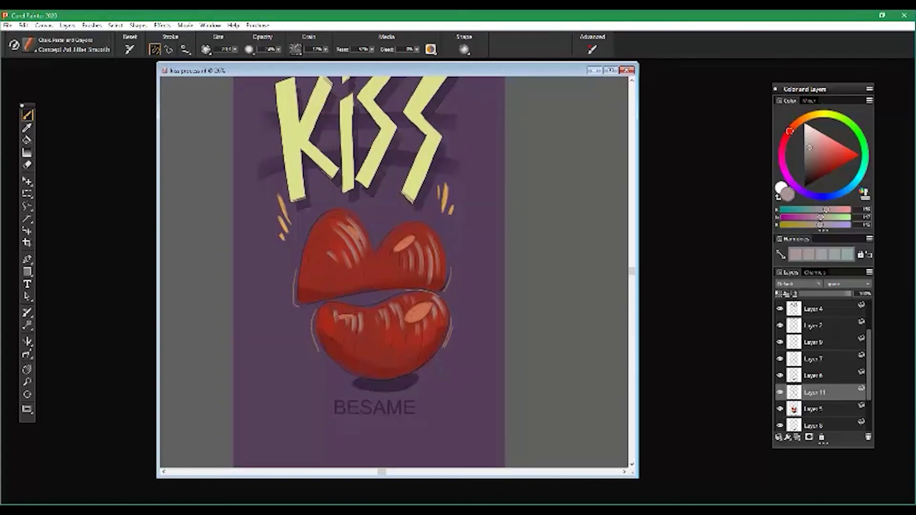
key(alt+Tab)
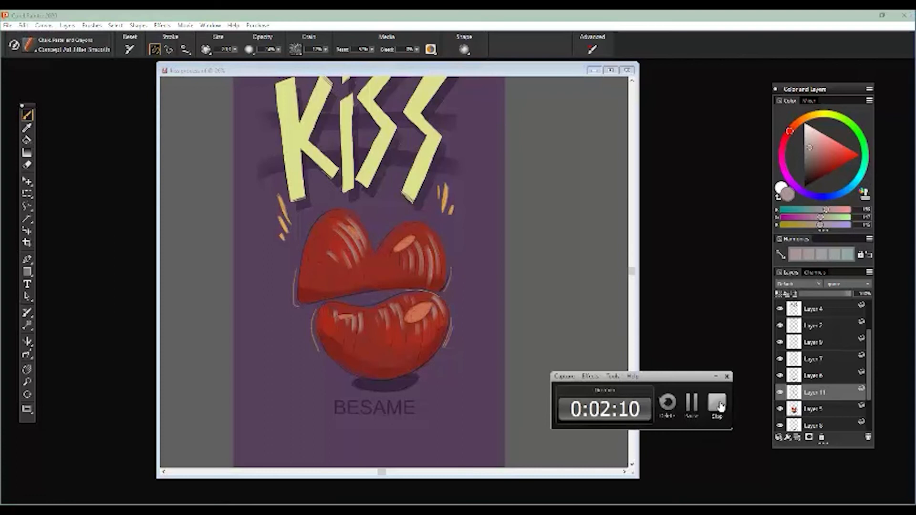
click(690, 368)
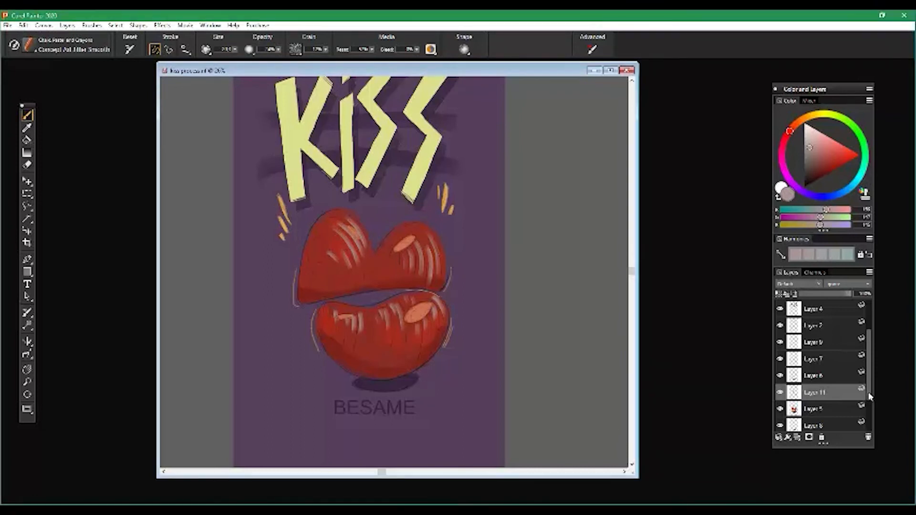
Identify the highlight layer by toggling Layers 6 and 7, and add a new layer directly above Layer 7
scroll(811, 410, up, 2)
scroll(866, 377, down, 3)
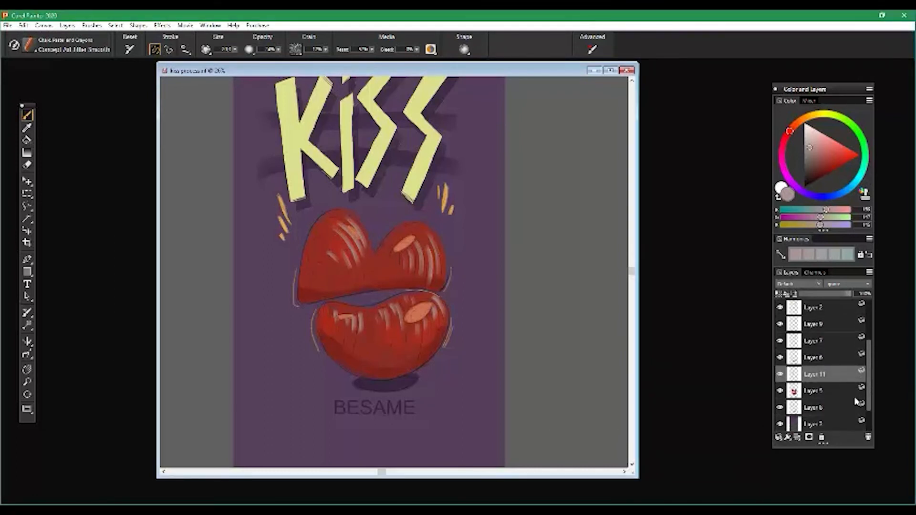
click(780, 359)
click(782, 360)
click(781, 341)
click(781, 341)
click(806, 341)
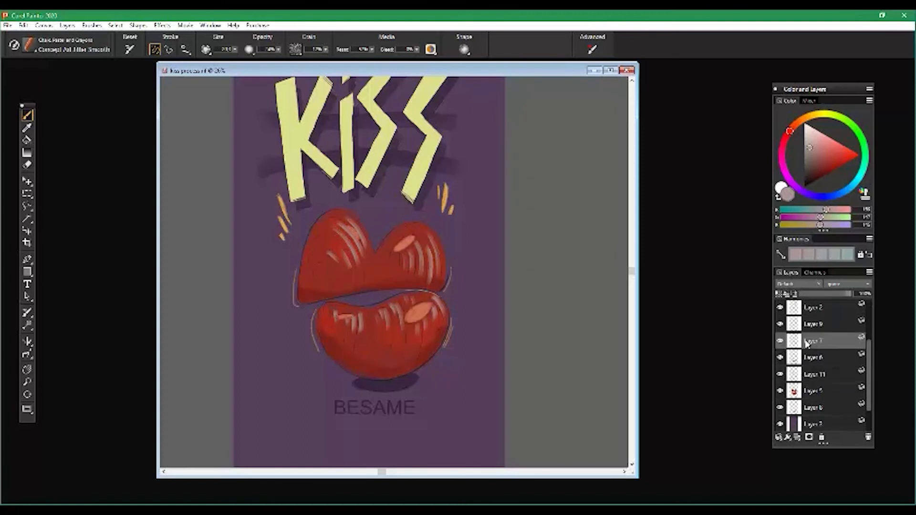
click(795, 437)
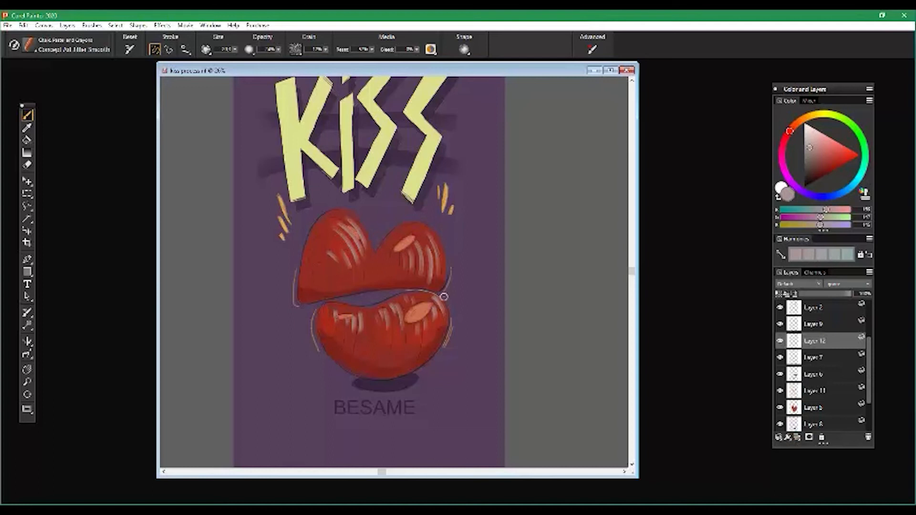
Mix a near-white from the sampled orange highlight and paint a glint inside the lower lip's large right highlight
alt+click(404, 242)
drag(827, 150, 804, 130)
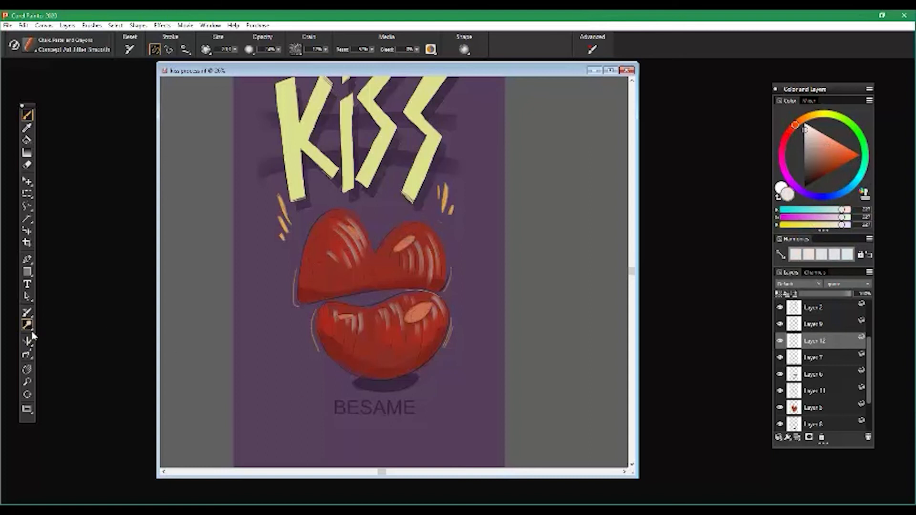
click(27, 381)
click(356, 286)
click(356, 287)
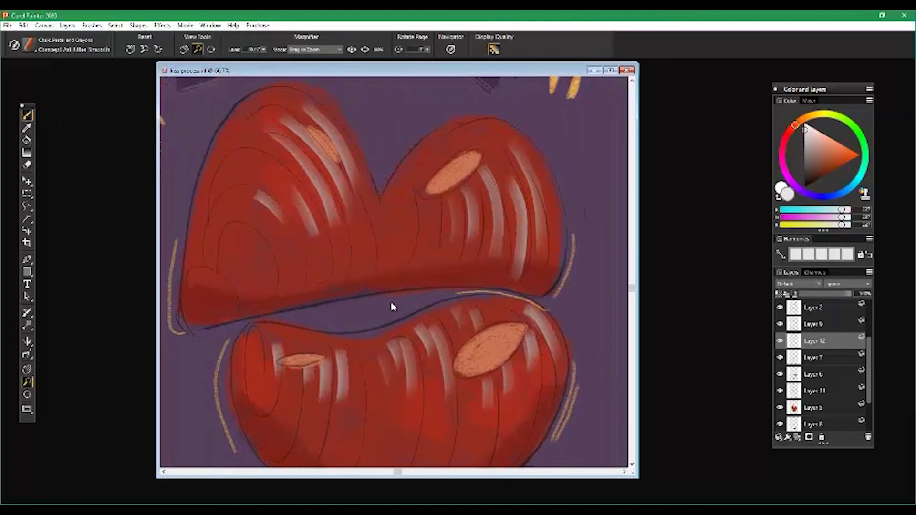
key(b)
drag(500, 334, 497, 337)
drag(361, 146, 366, 168)
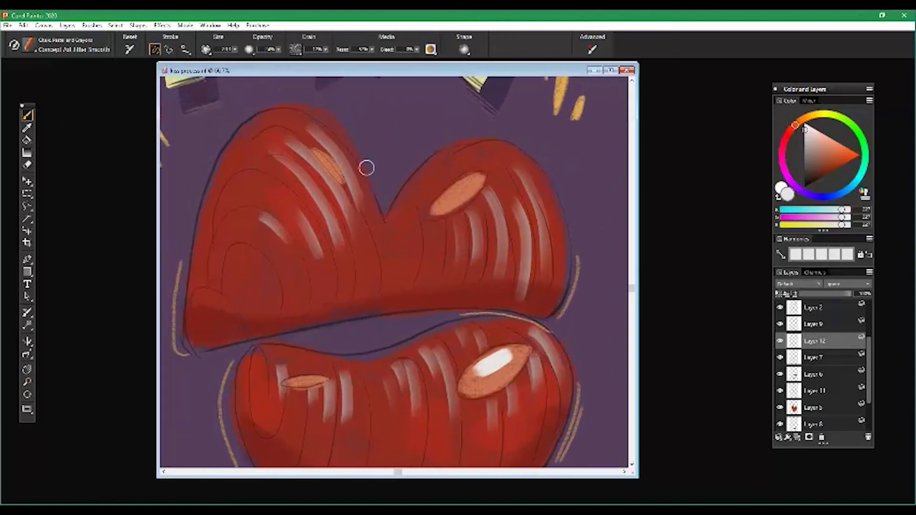
Shrink the brush, paint a white glint in the upper lip's right highlight, and refine the one on the lower lip
click(235, 50)
drag(229, 61, 210, 62)
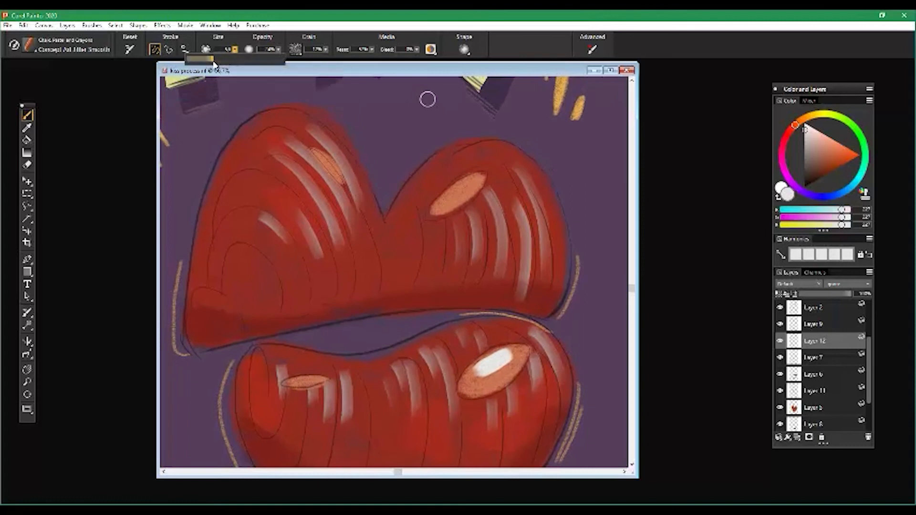
mouse_move(468, 187)
mouse_down()
mouse_move(449, 196)
mouse_move(475, 182)
mouse_move(442, 205)
mouse_move(457, 186)
mouse_move(444, 198)
mouse_move(449, 165)
mouse_up()
drag(513, 357, 499, 367)
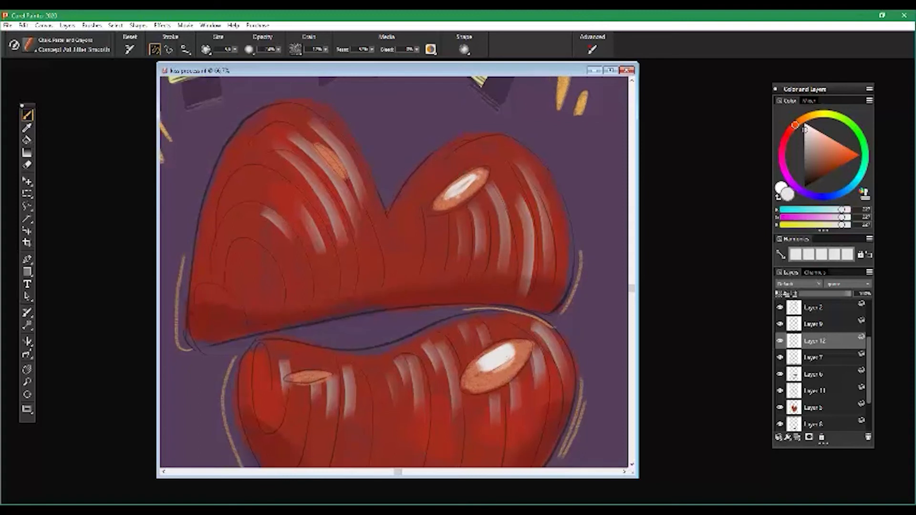
drag(334, 323, 367, 319)
drag(270, 274, 247, 259)
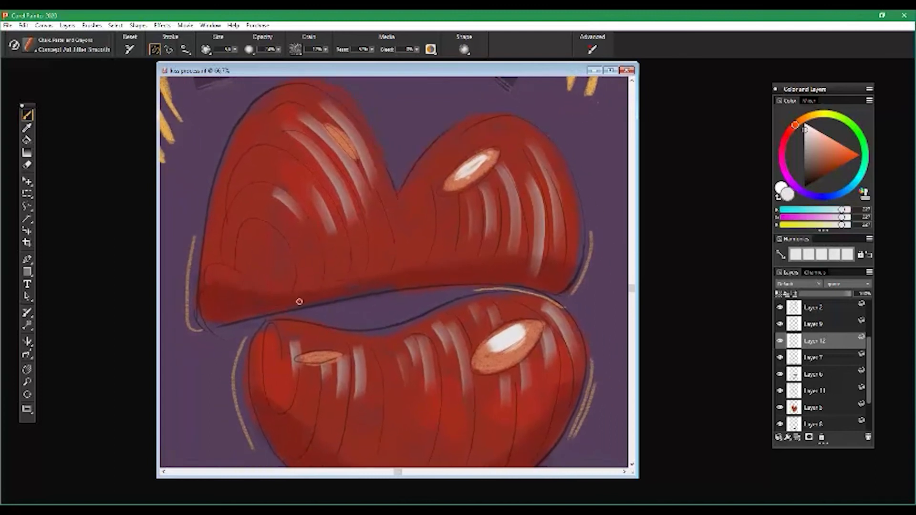
Paint white glints in the lower lip's small left highlight and, with a slightly larger brush, in the upper lip's left highlight
drag(338, 356, 327, 358)
drag(282, 331, 311, 370)
click(235, 49)
click(216, 60)
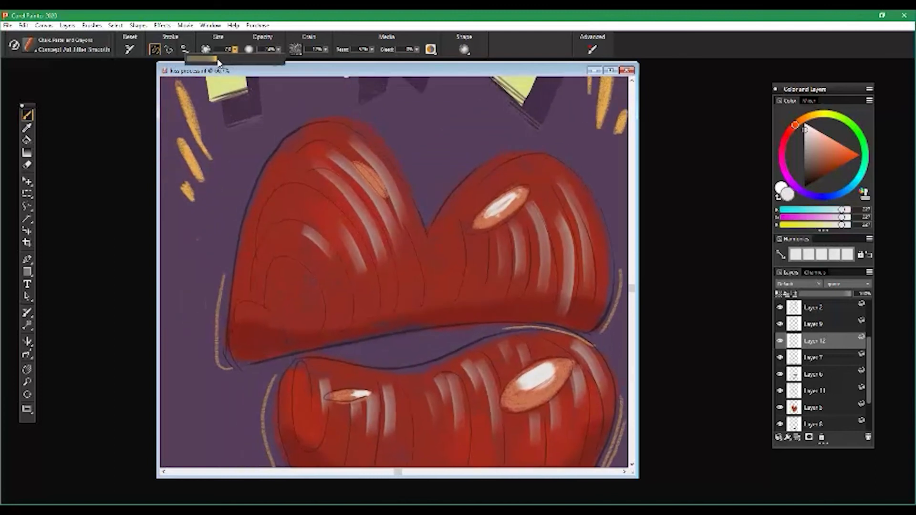
drag(368, 169, 382, 192)
drag(372, 354, 332, 332)
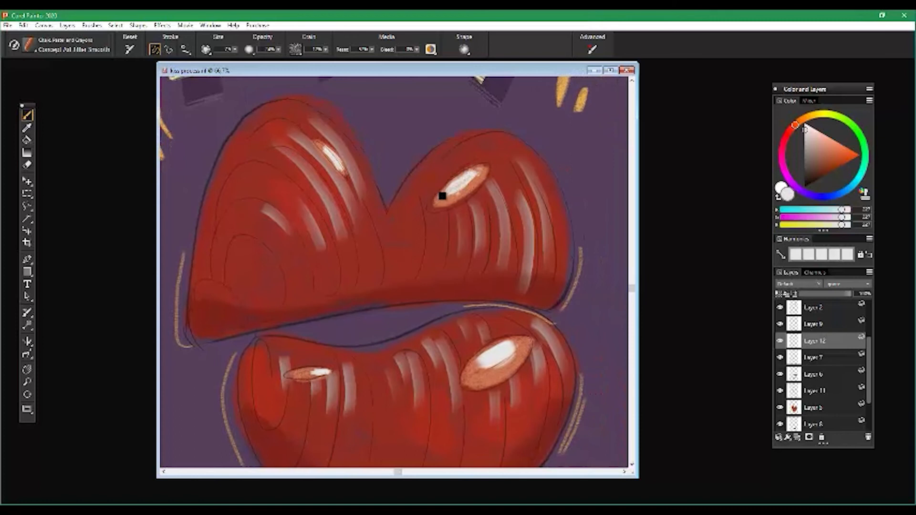
Extend and soften the white glints inside the right highlights of both lips and the lower lip's small left highlight
mouse_move(505, 352)
mouse_down()
mouse_move(505, 332)
mouse_move(469, 352)
mouse_move(516, 325)
mouse_up()
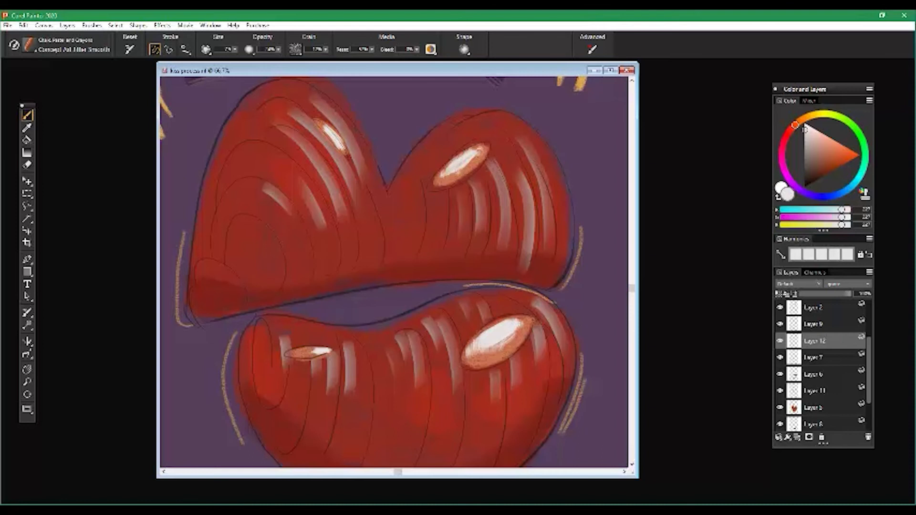
drag(278, 218, 313, 181)
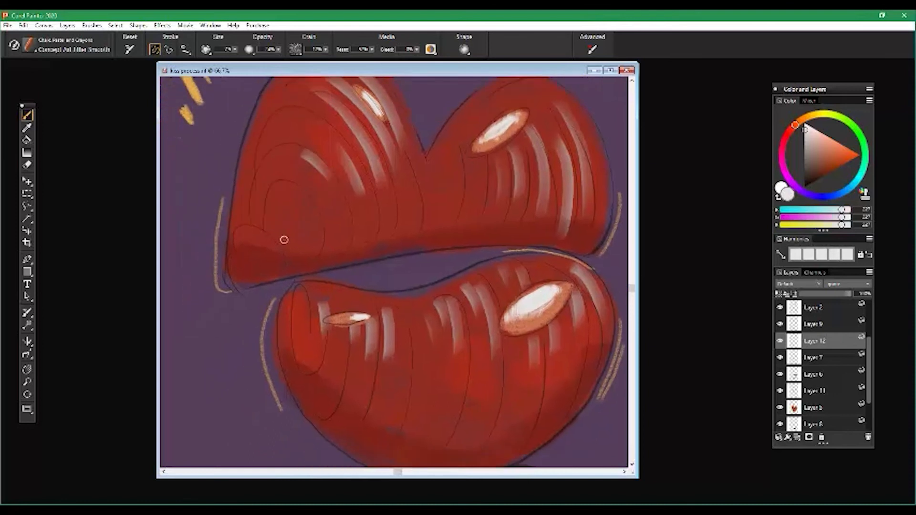
drag(346, 310, 344, 316)
mouse_move(311, 288)
mouse_down()
mouse_move(282, 351)
mouse_move(291, 358)
mouse_up()
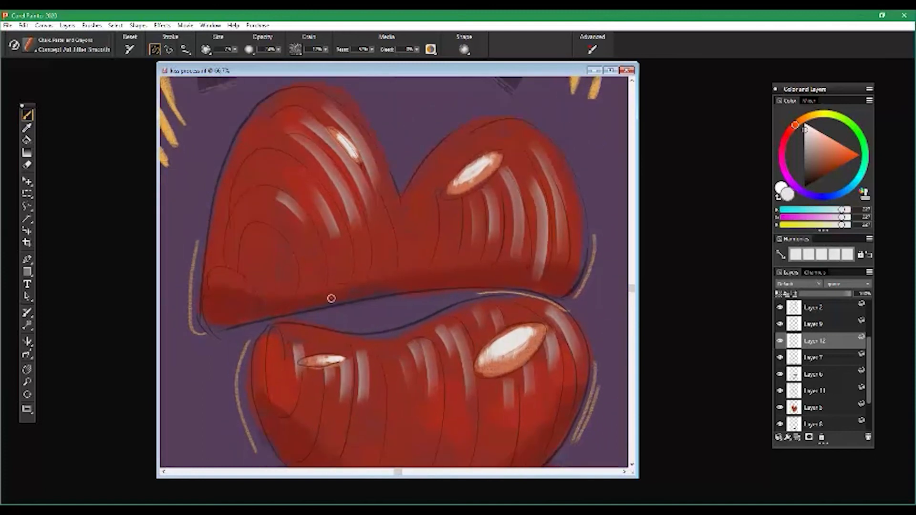
click(27, 382)
alt+click(244, 345)
alt+click(202, 378)
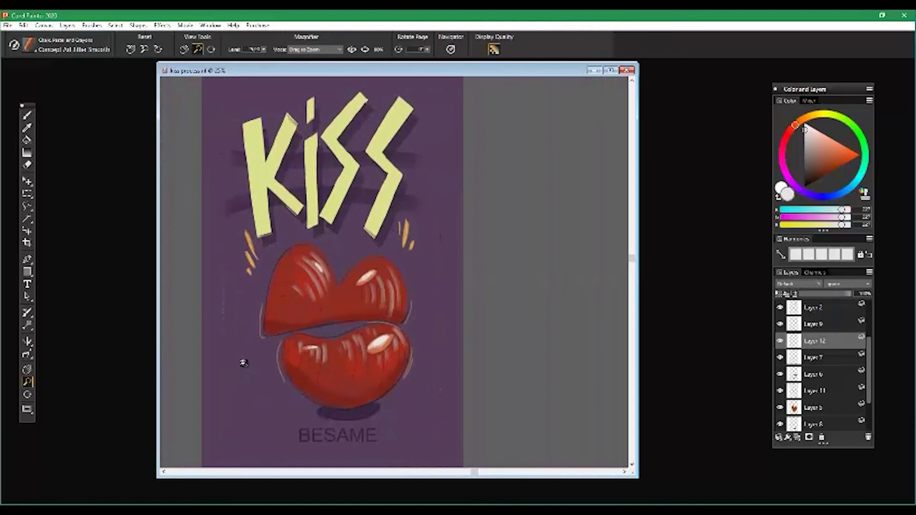
drag(257, 382, 304, 361)
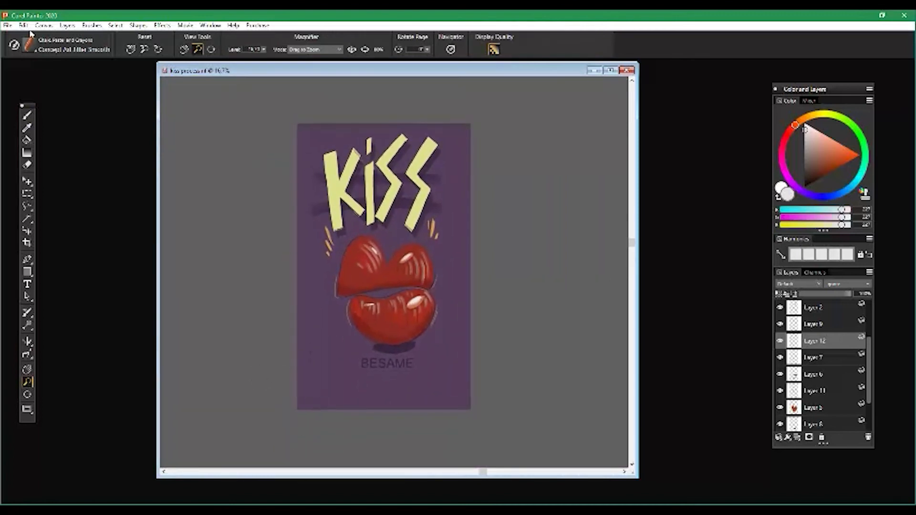